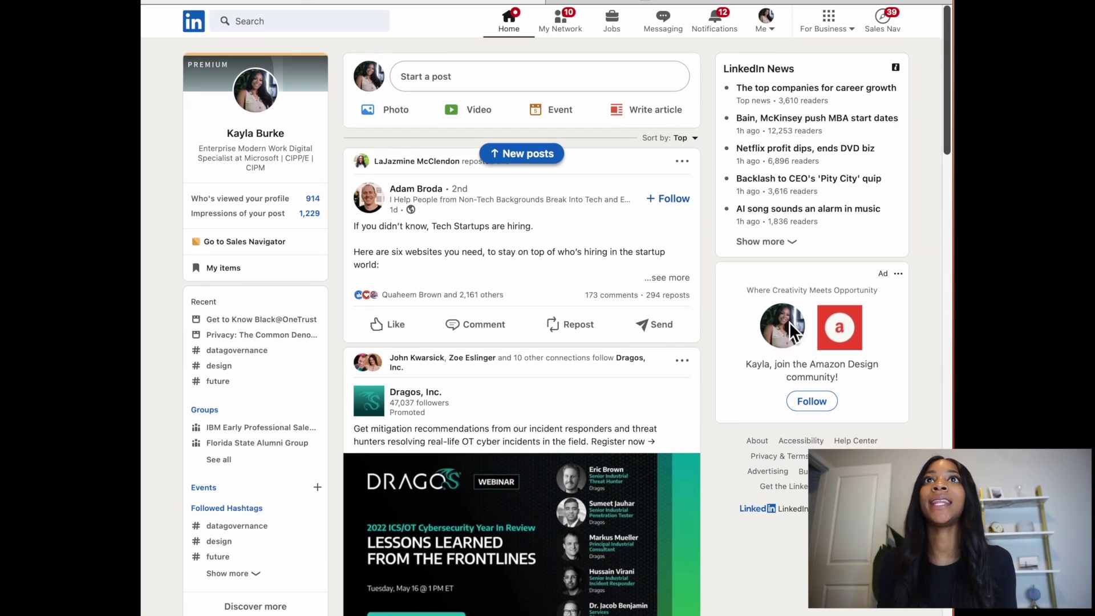
Step: Move between the LinkedIn feed, HubSpot templates and Sales Navigator tabs, ending on Sales Navigator home
scroll(700, 258, down, 1)
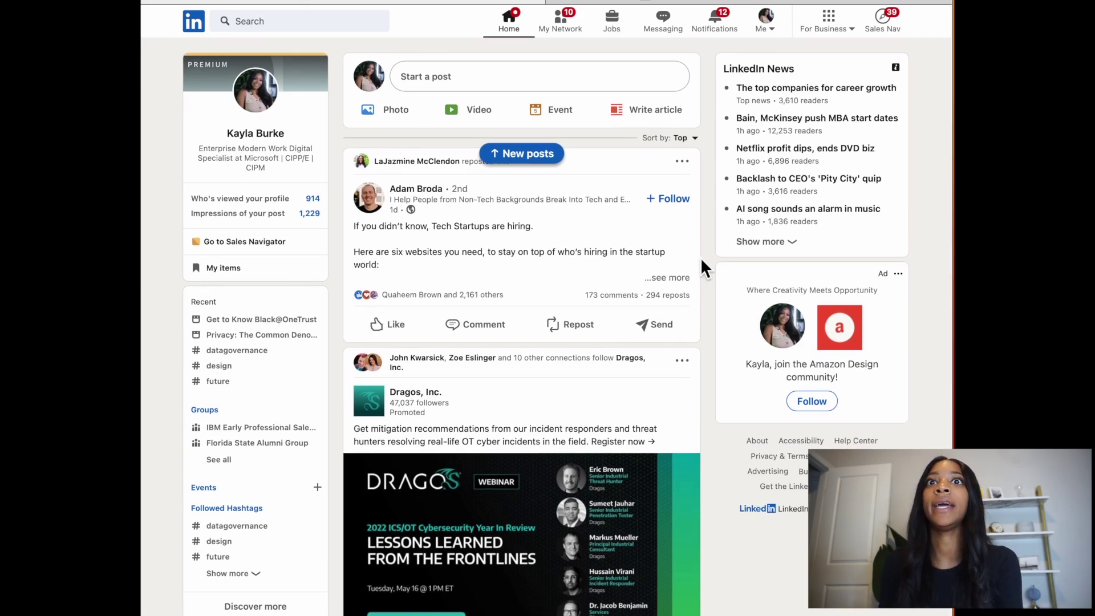
scroll(711, 259, up, 1)
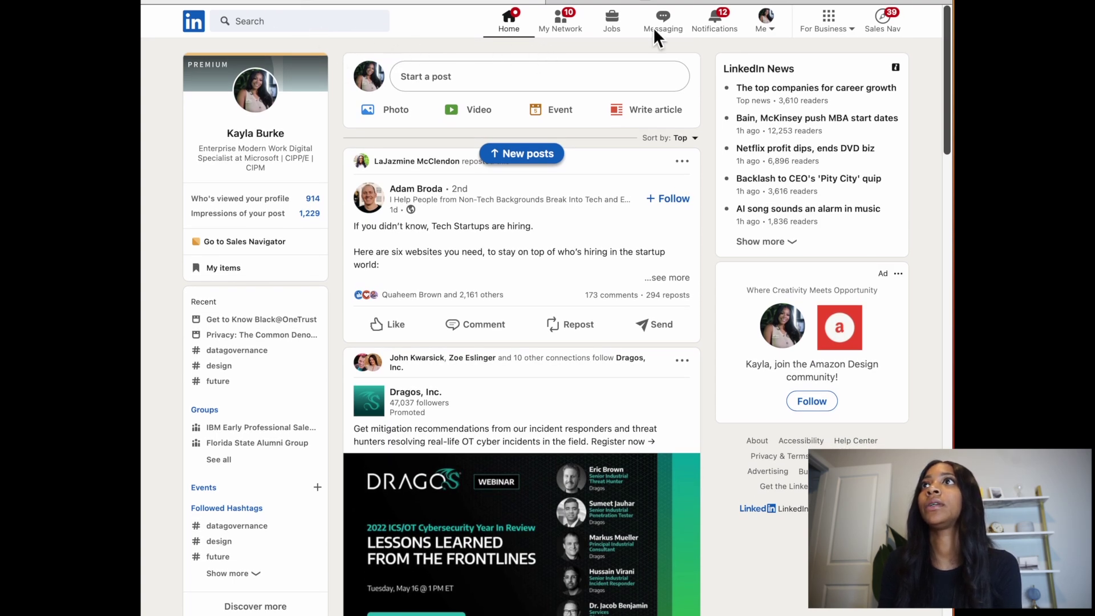
click(898, 26)
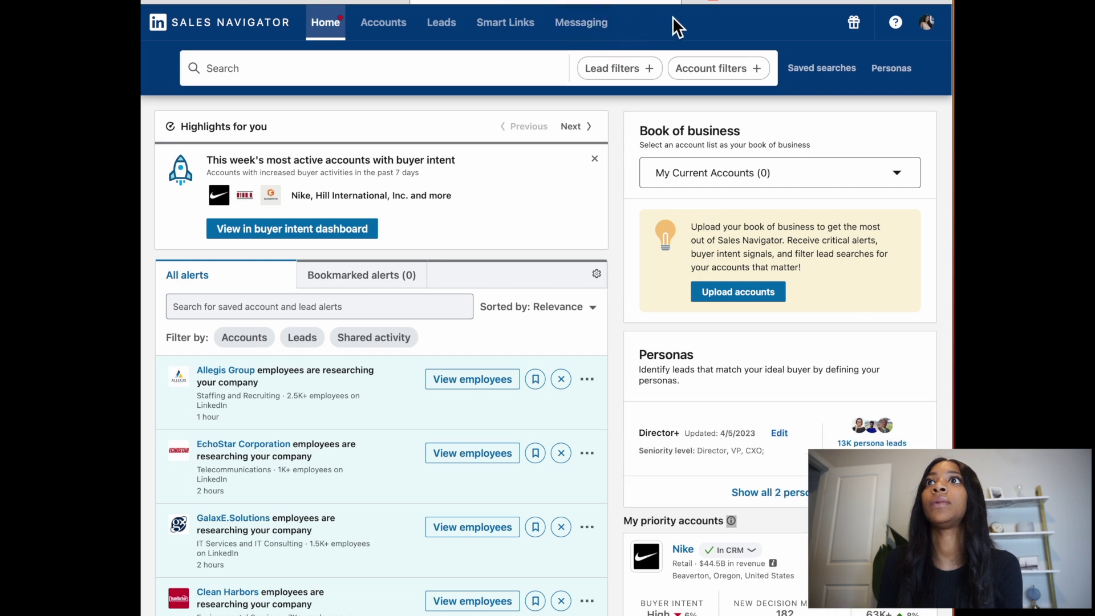
click(898, 3)
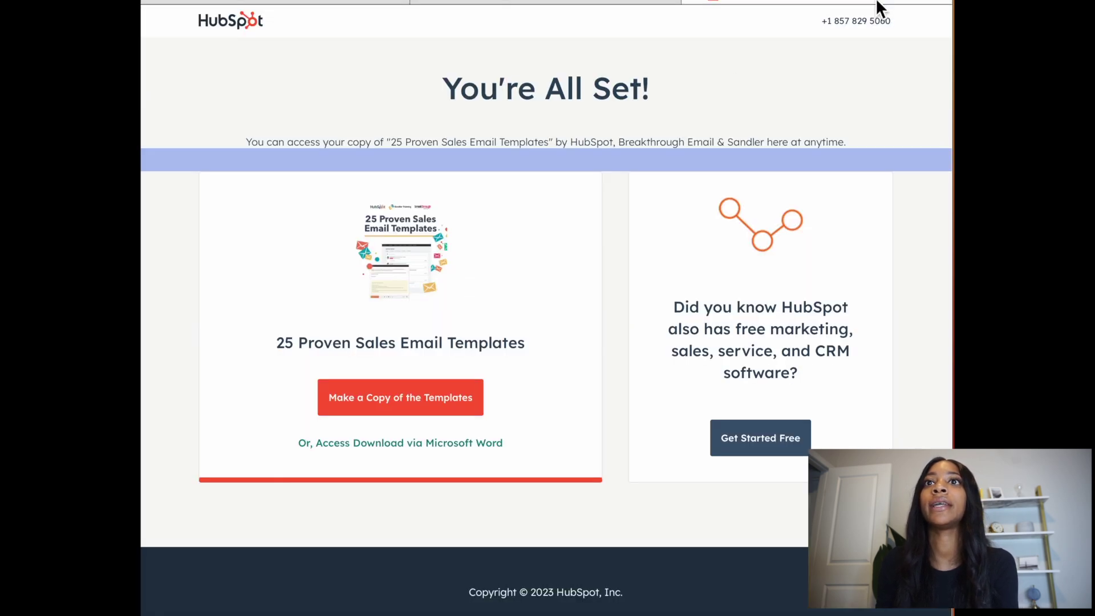
scroll(593, 114, up, 2)
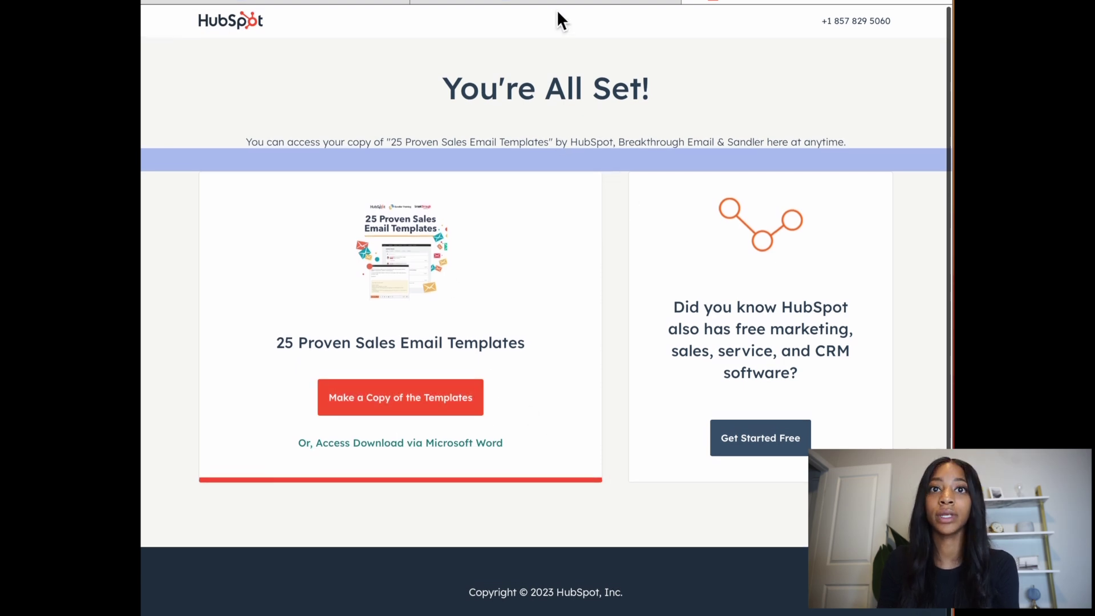
click(580, 3)
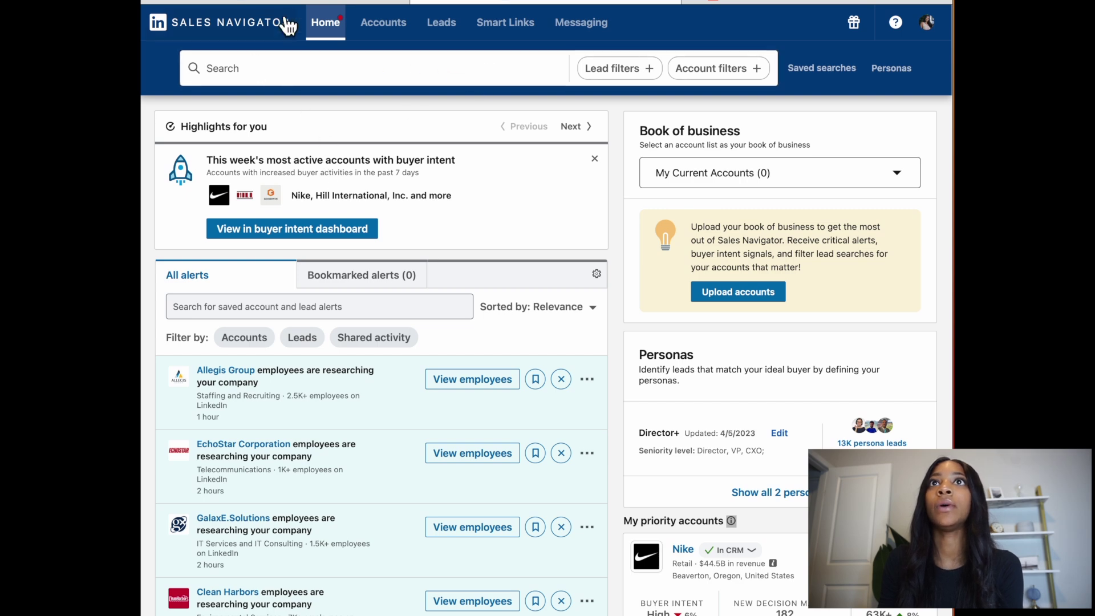
click(378, 3)
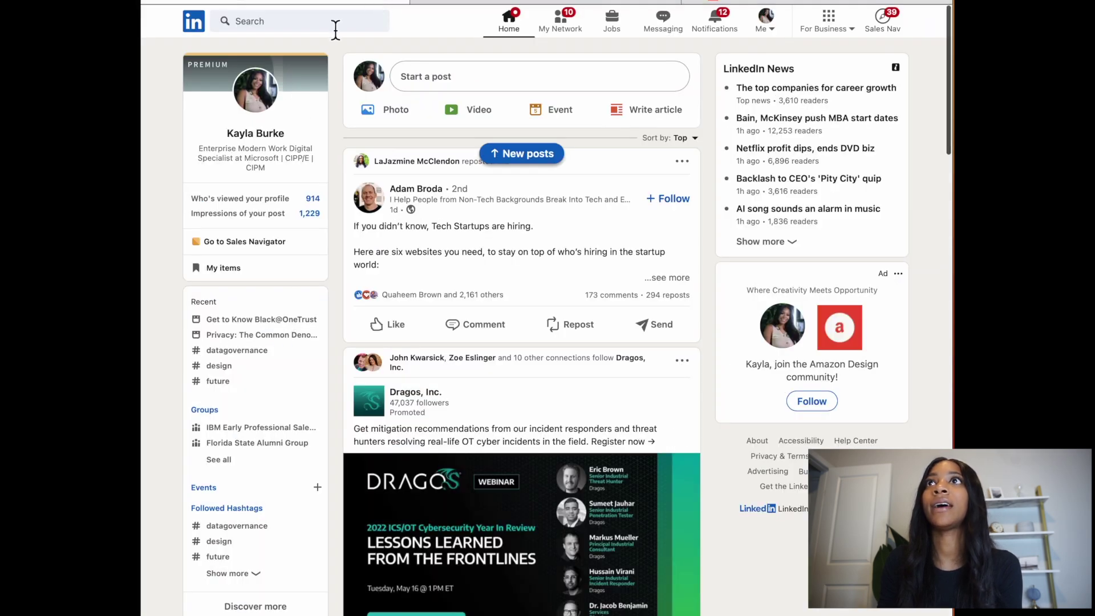
click(546, 2)
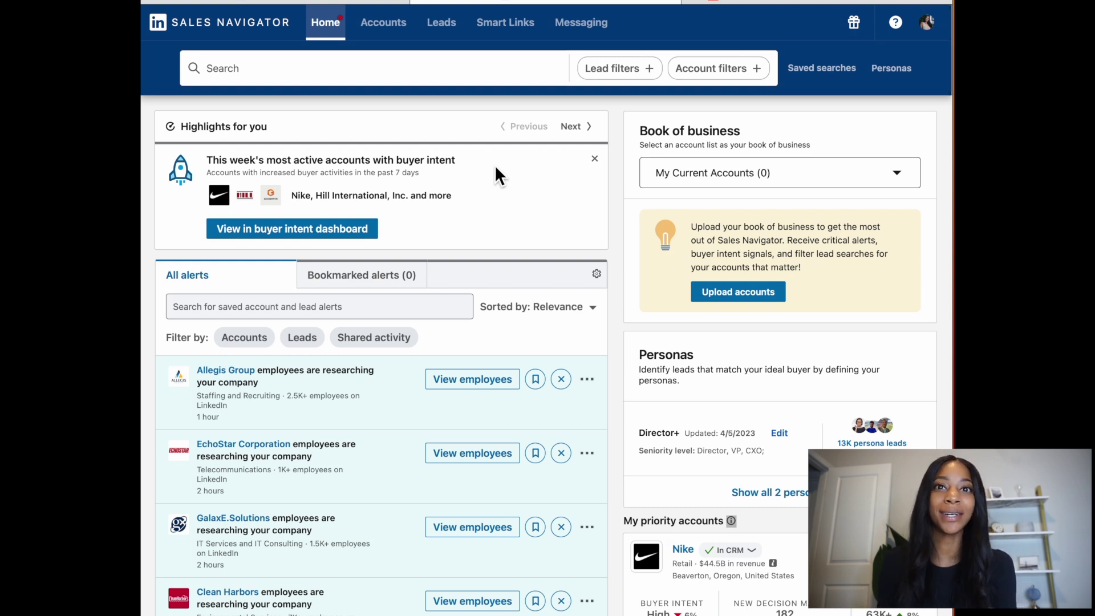
Step: Search Sales Navigator for 'starbucks' and open the Starbucks company account page
click(436, 83)
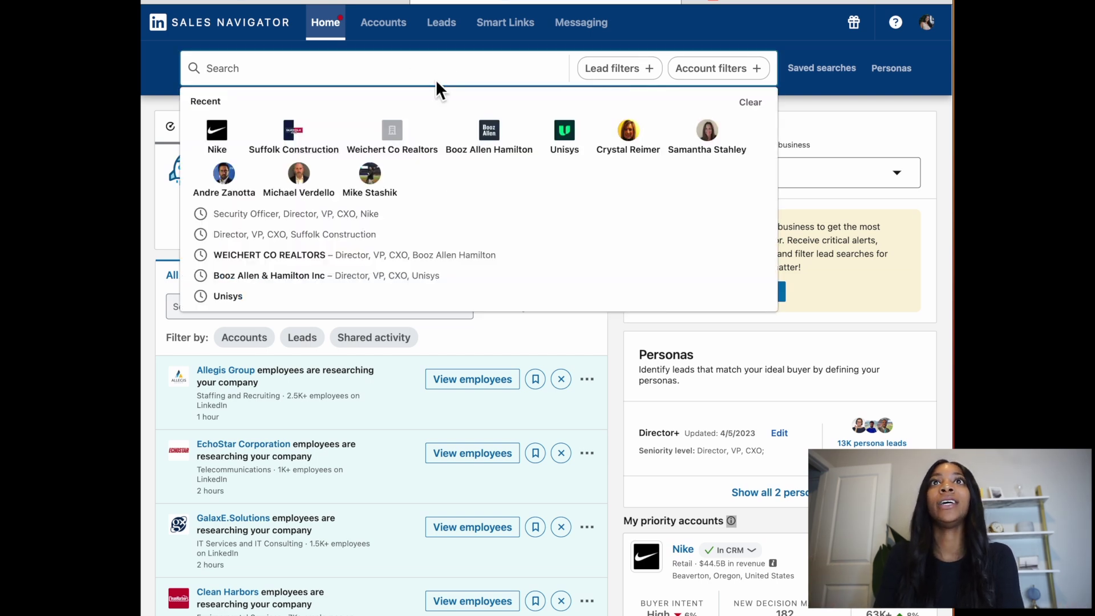
text(st)
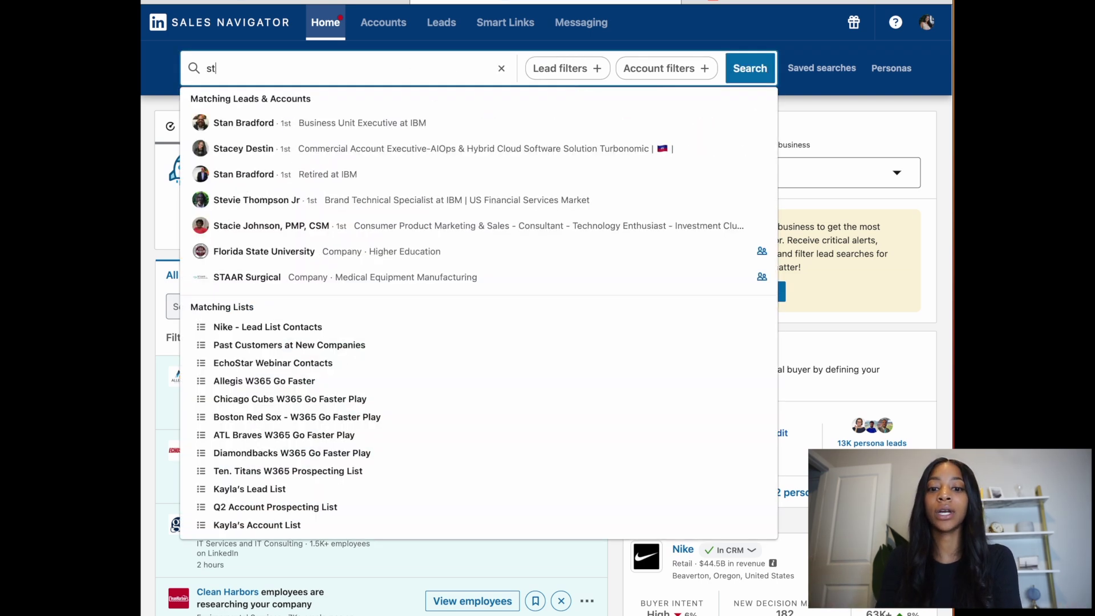
text(a)
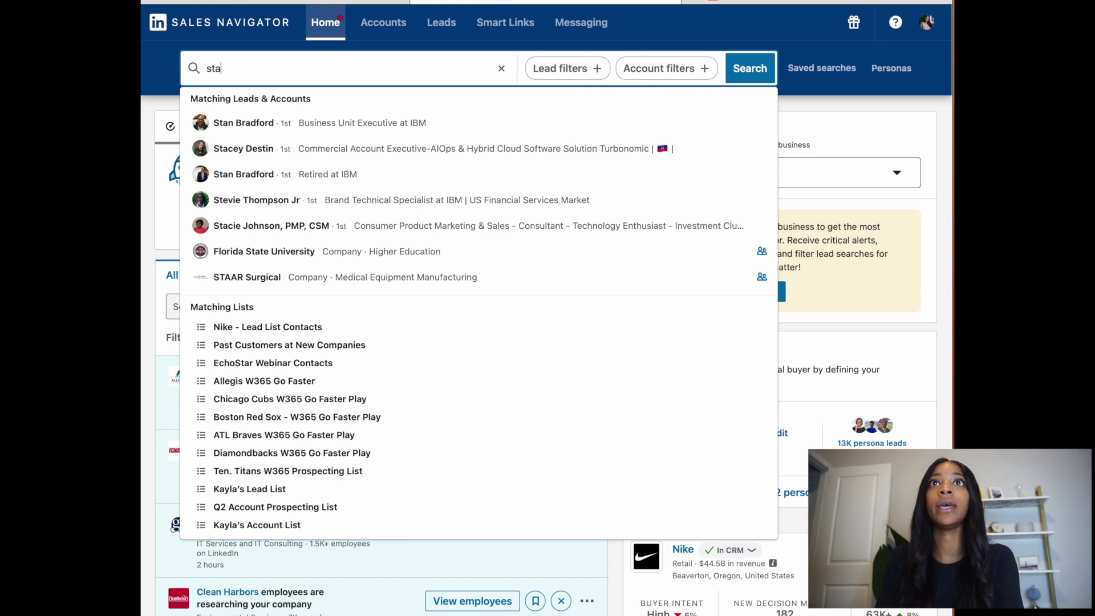
text(rbucks)
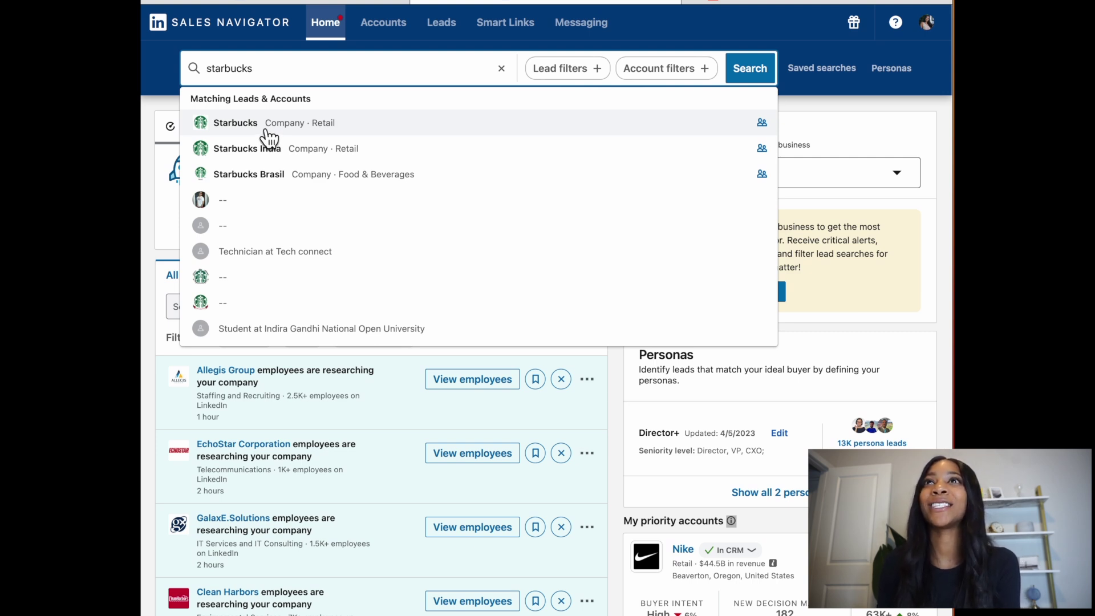
click(266, 131)
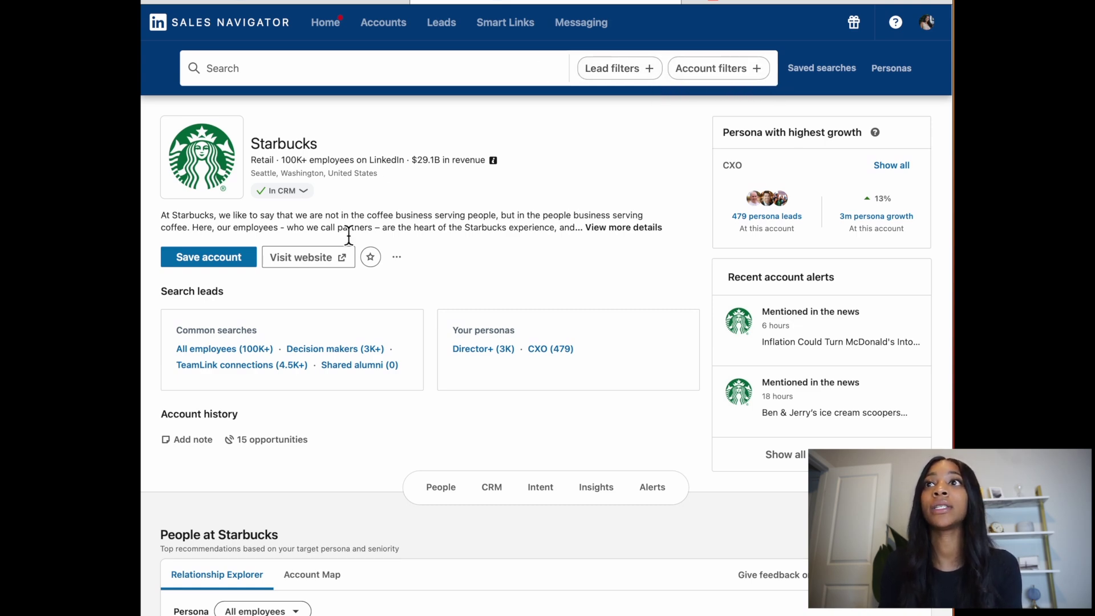
Step: Run the Starbucks Decision makers search to list Director, VP and CXO leads
scroll(292, 288, down, 1)
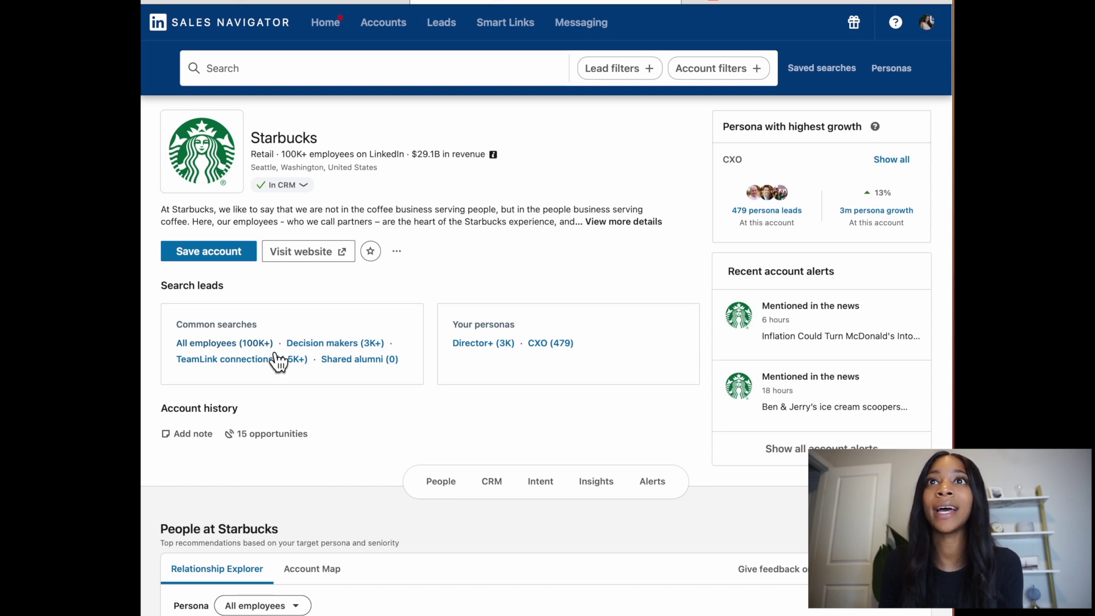
click(376, 345)
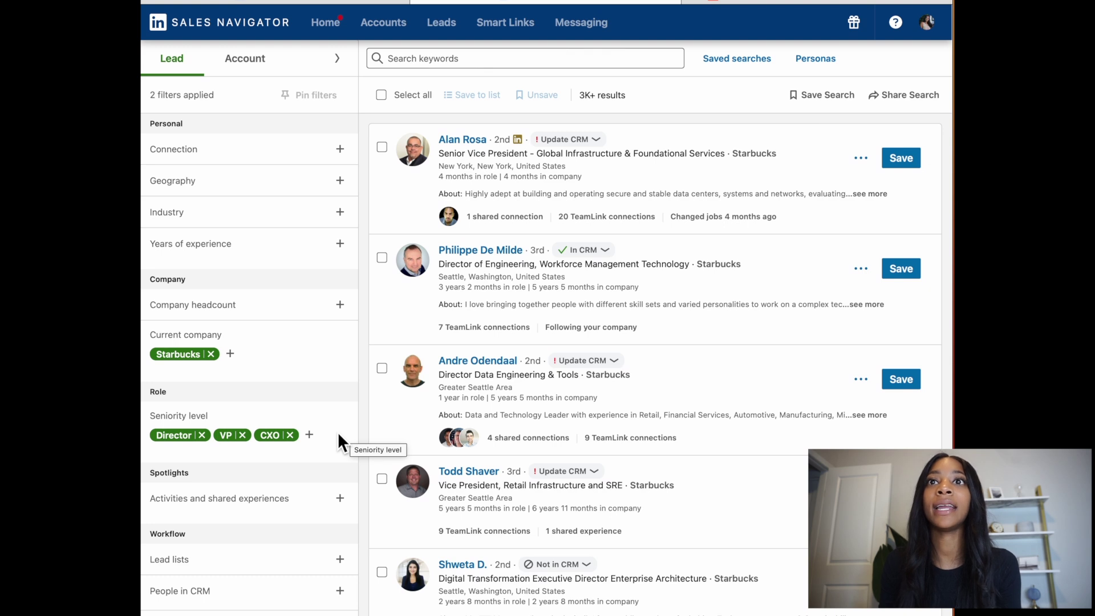
Step: Add Manager to the Seniority level filter alongside Director, VP and CXO
click(323, 436)
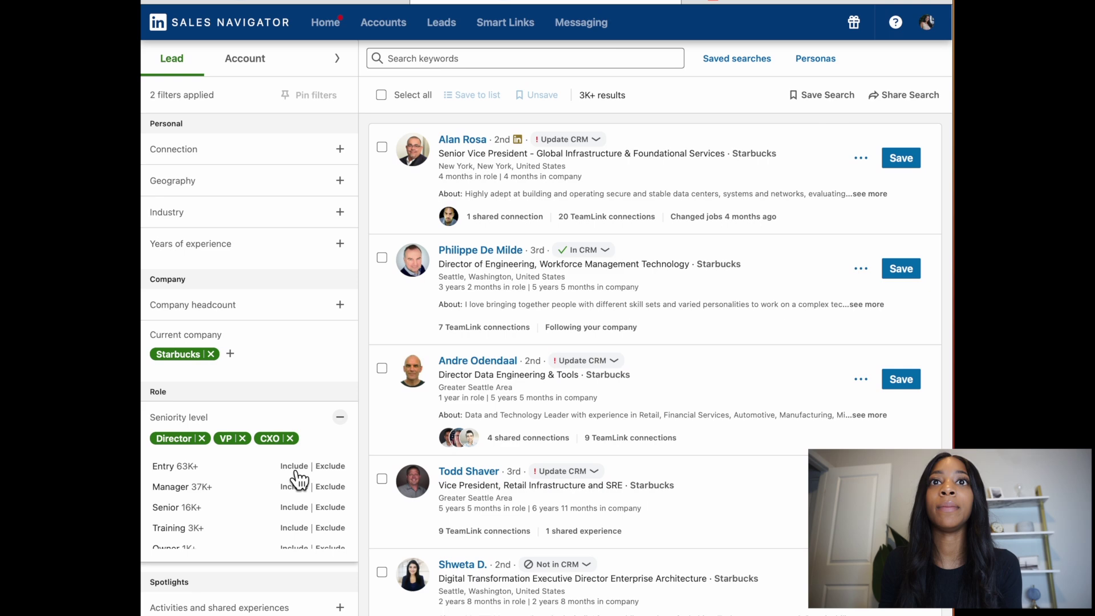
scroll(281, 502, down, 3)
scroll(277, 501, up, 2)
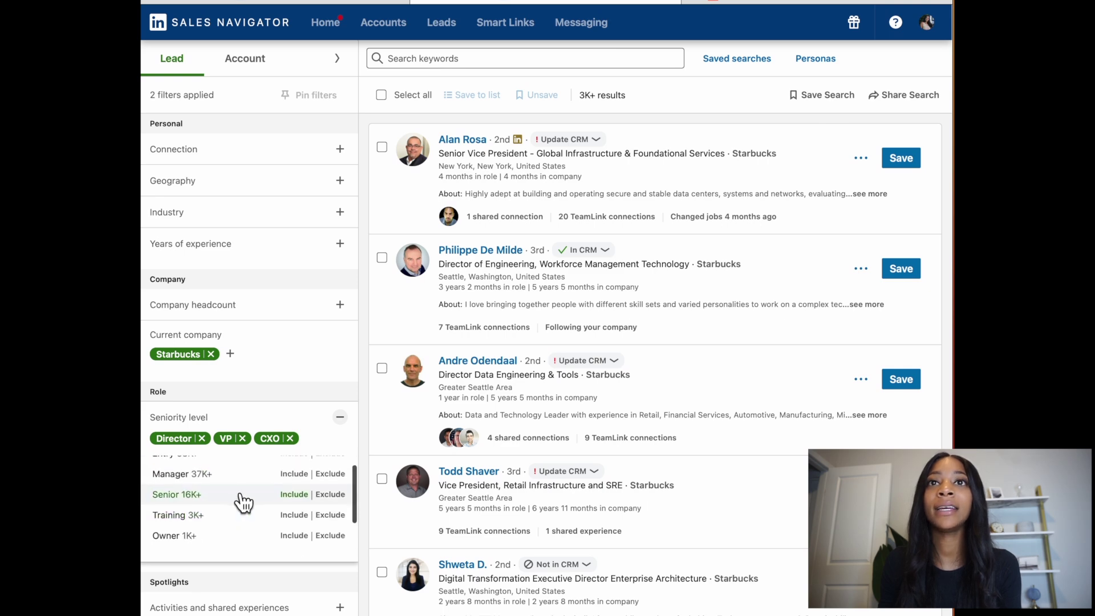
click(234, 474)
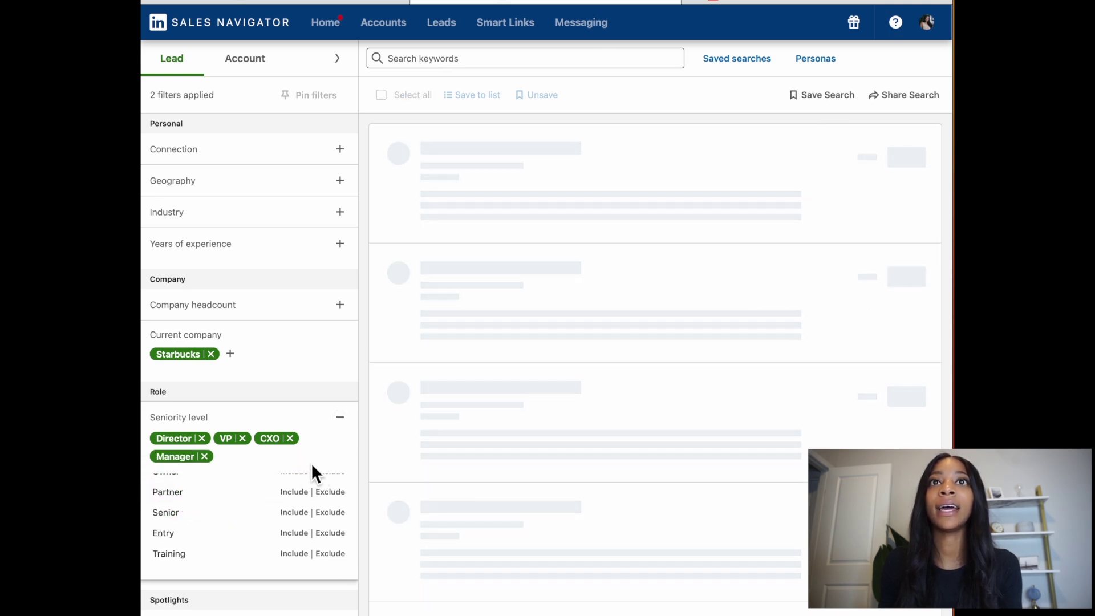
scroll(232, 601, down, 1)
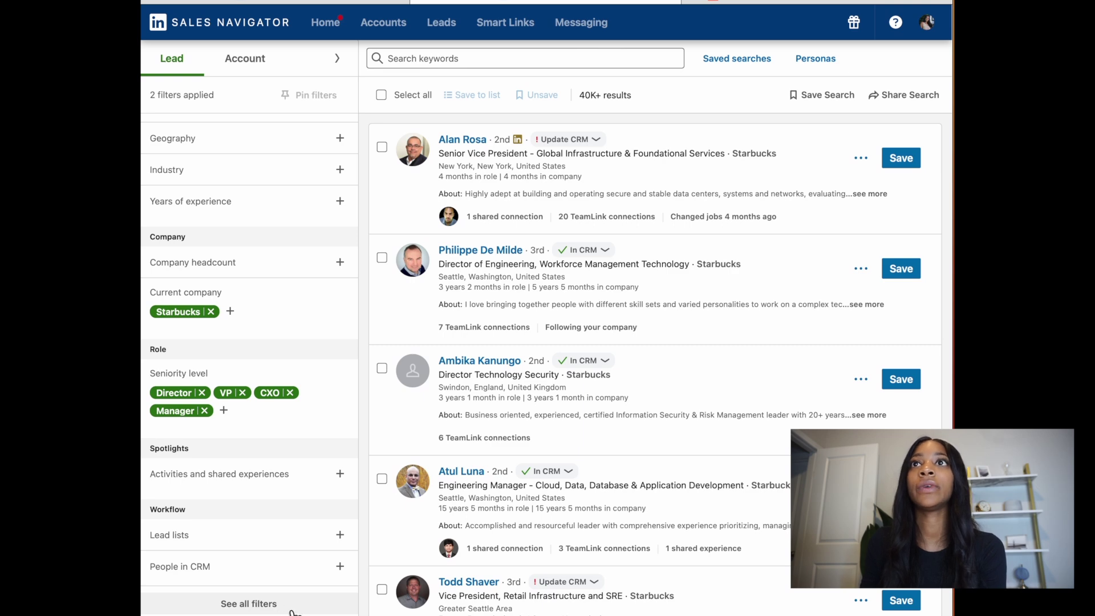
Step: Filter job titles to Director of Operations, Operations Manager and Operational Specialist
click(248, 603)
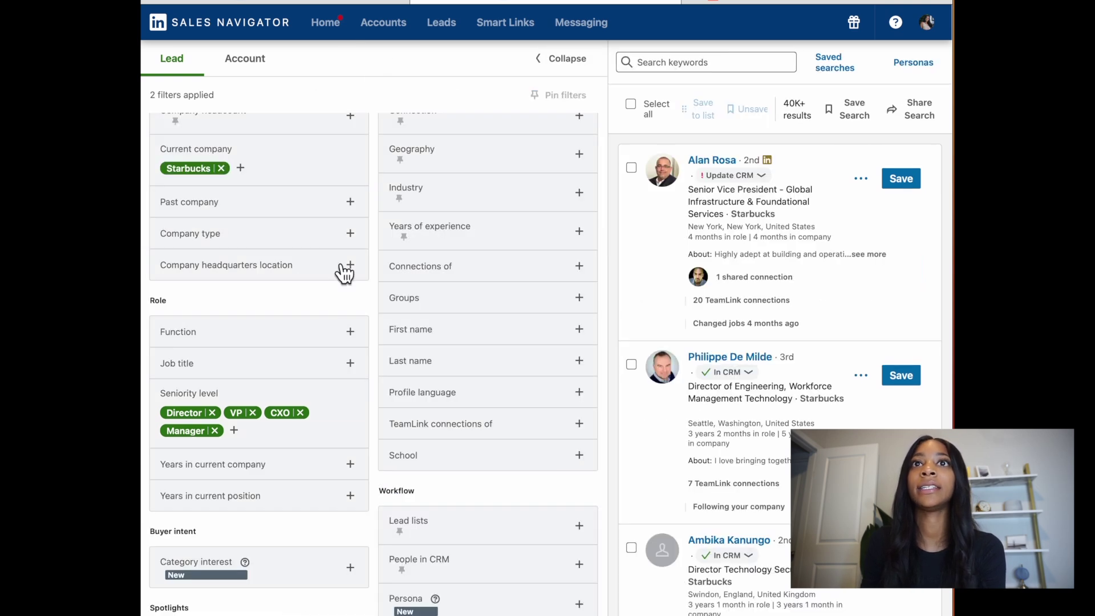
click(350, 363)
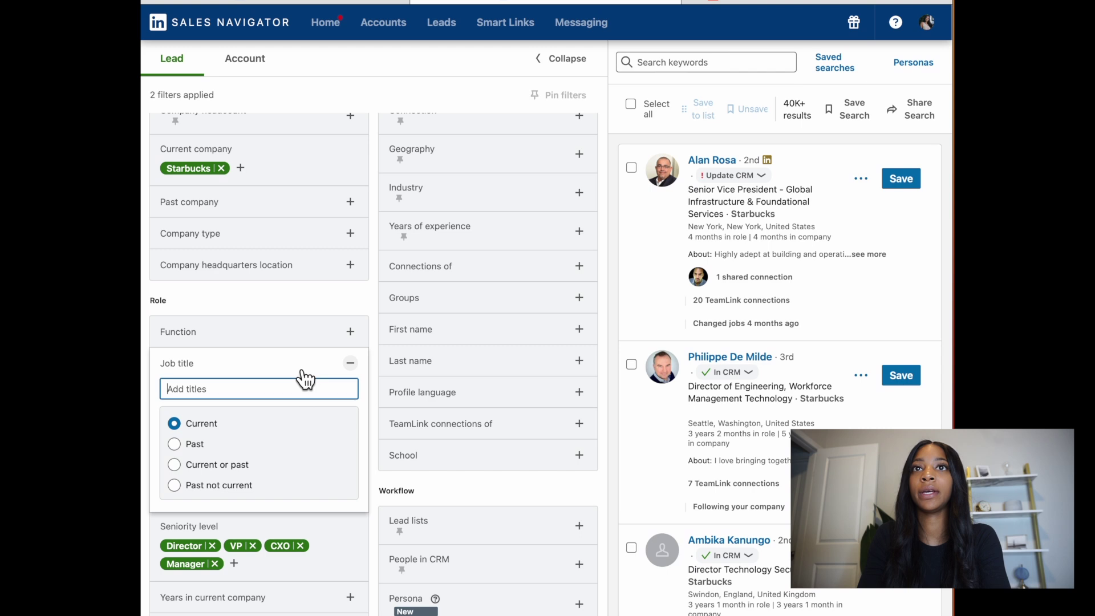
text(op)
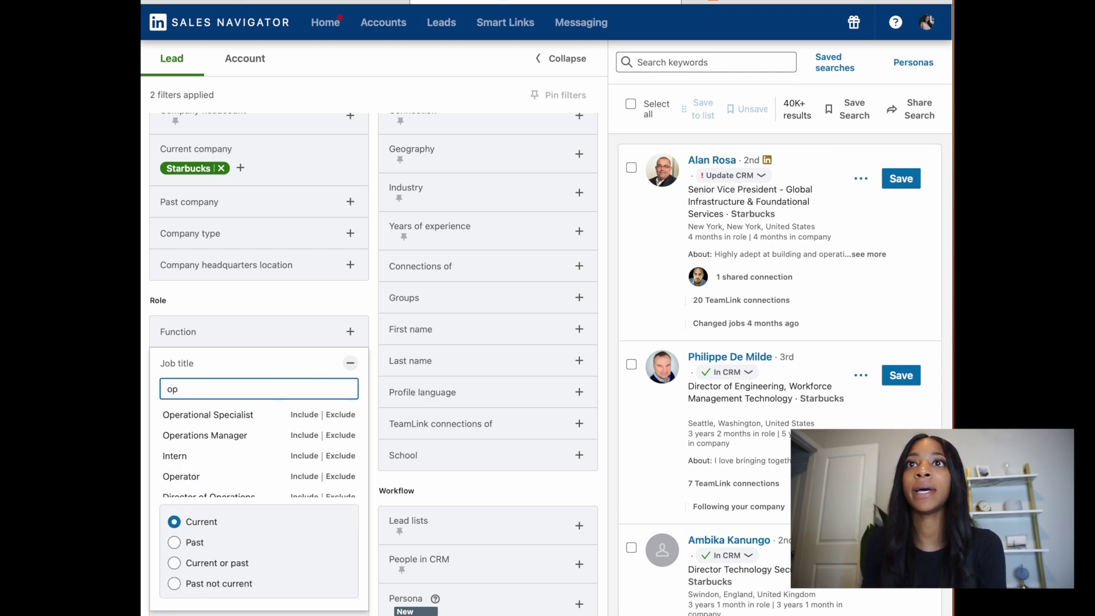
text(e)
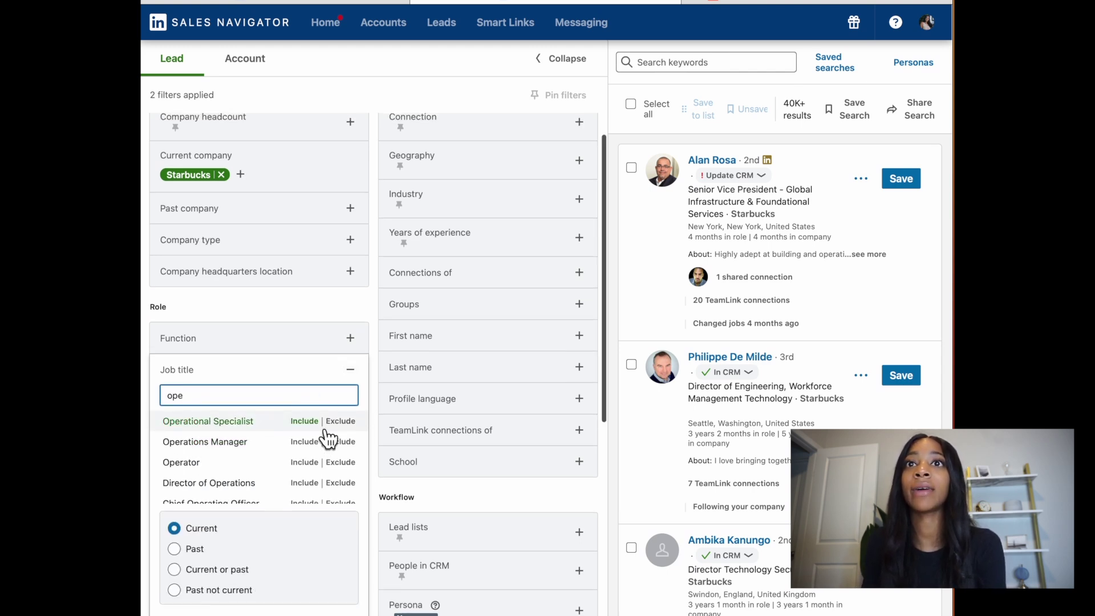
scroll(322, 440, down, 1)
scroll(321, 473, down, 1)
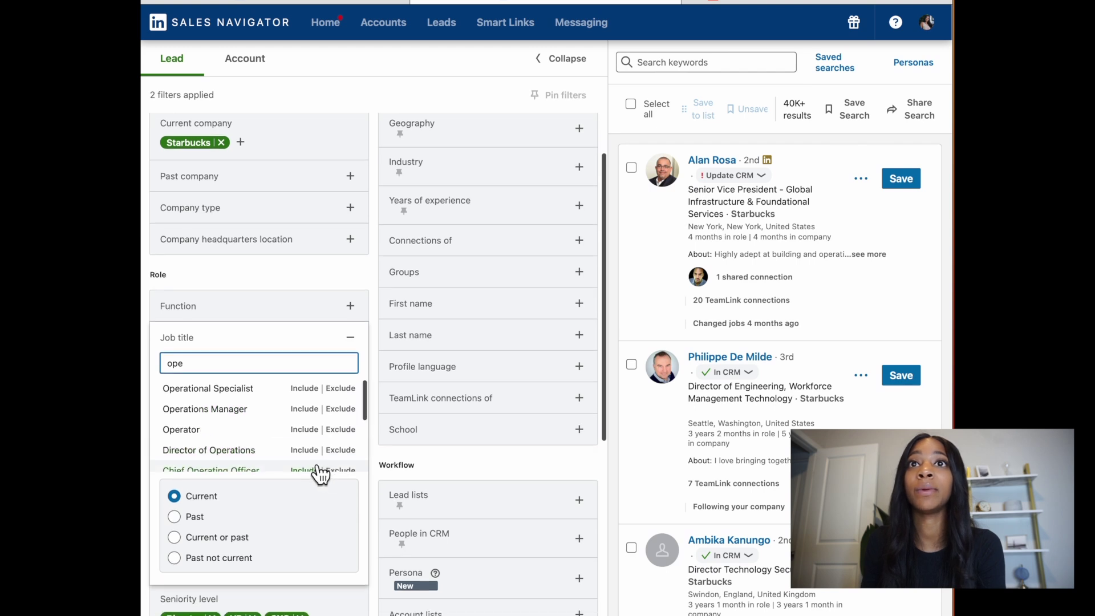
click(305, 450)
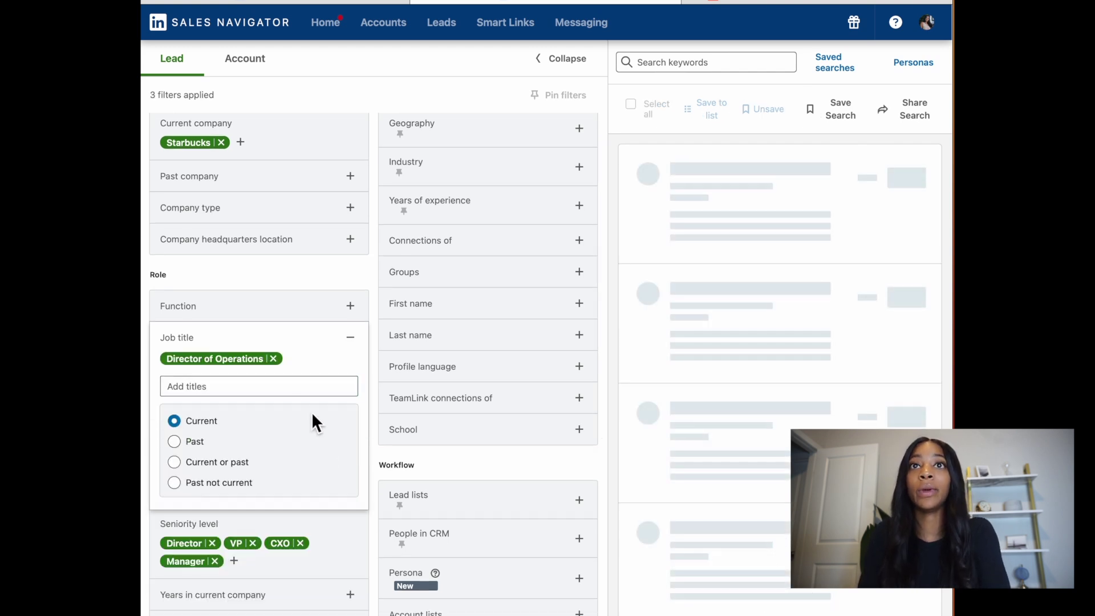
click(292, 390)
text(oper)
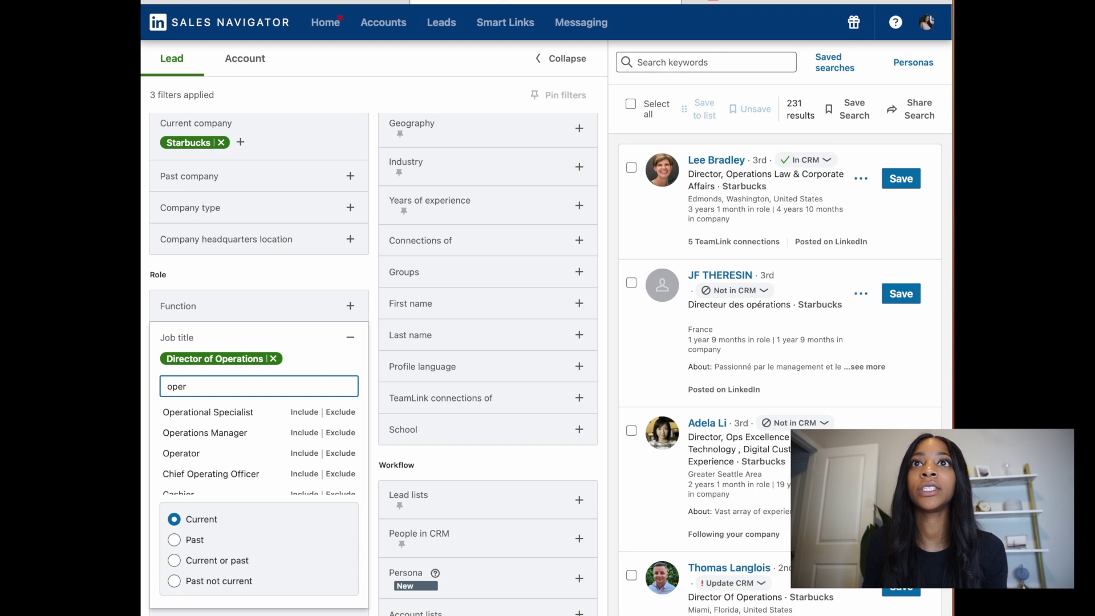
click(304, 436)
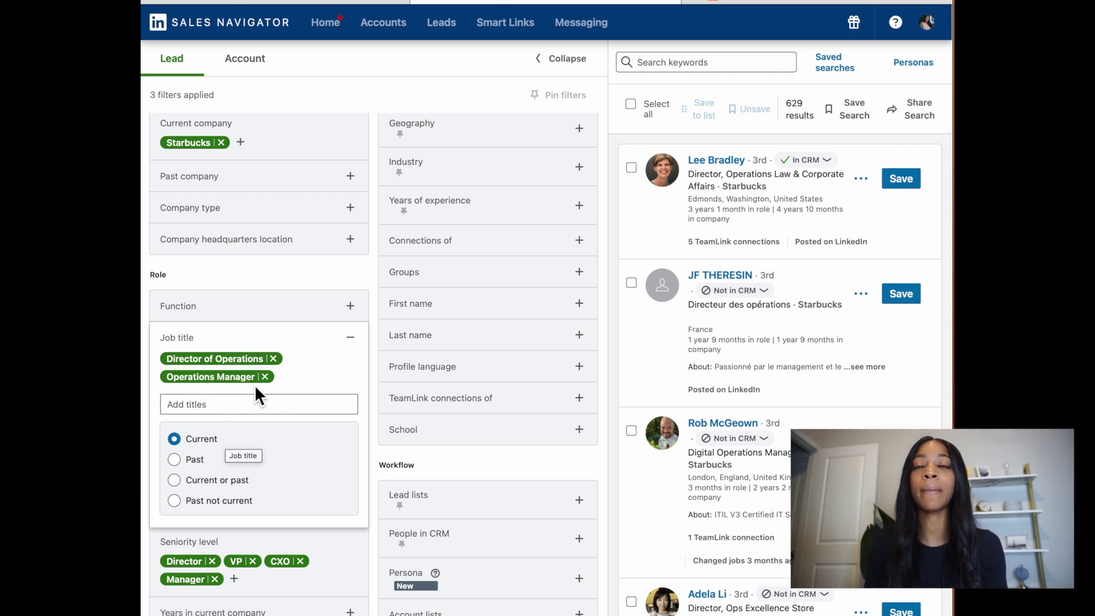
click(304, 405)
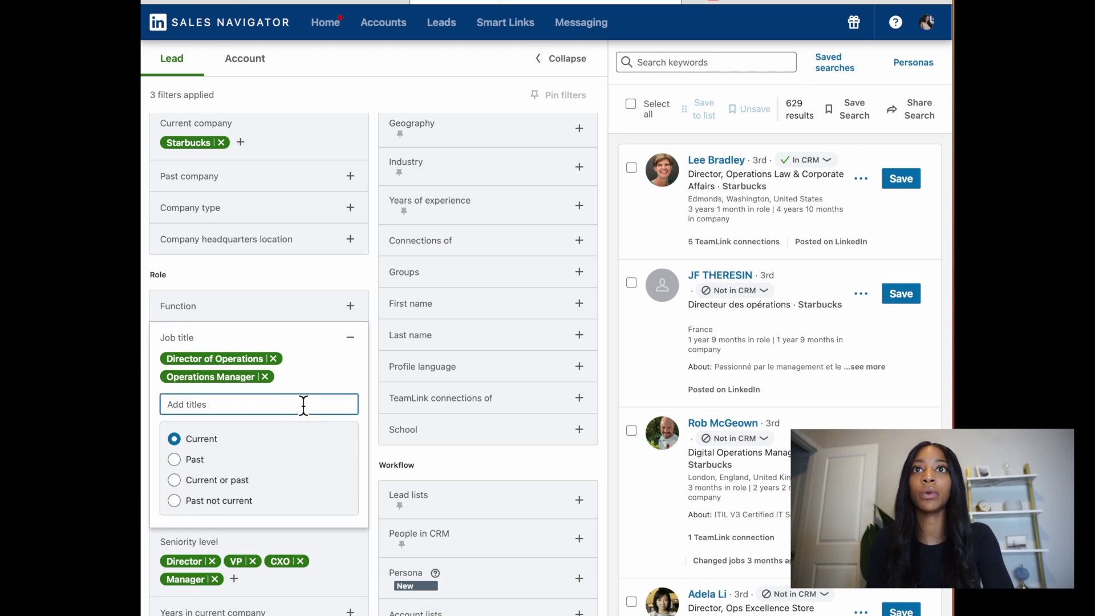
text(oper)
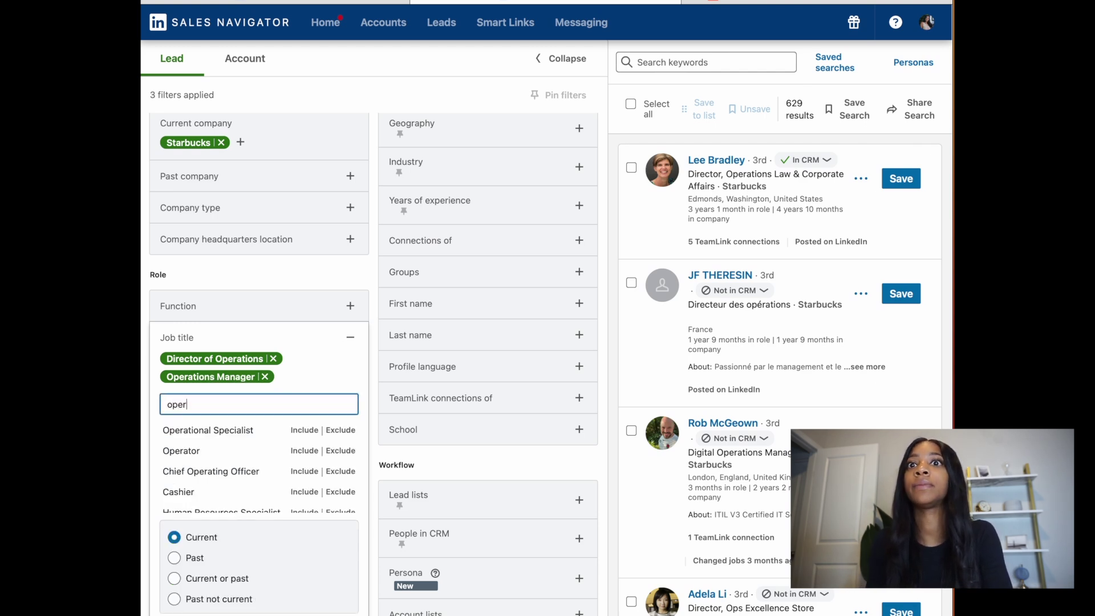
click(303, 432)
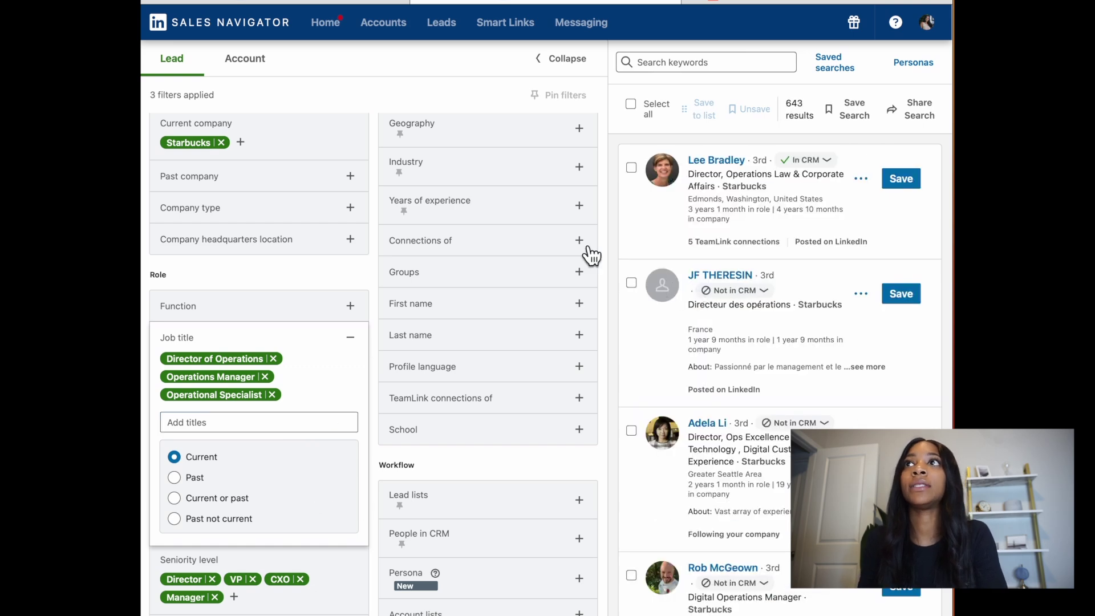
click(564, 58)
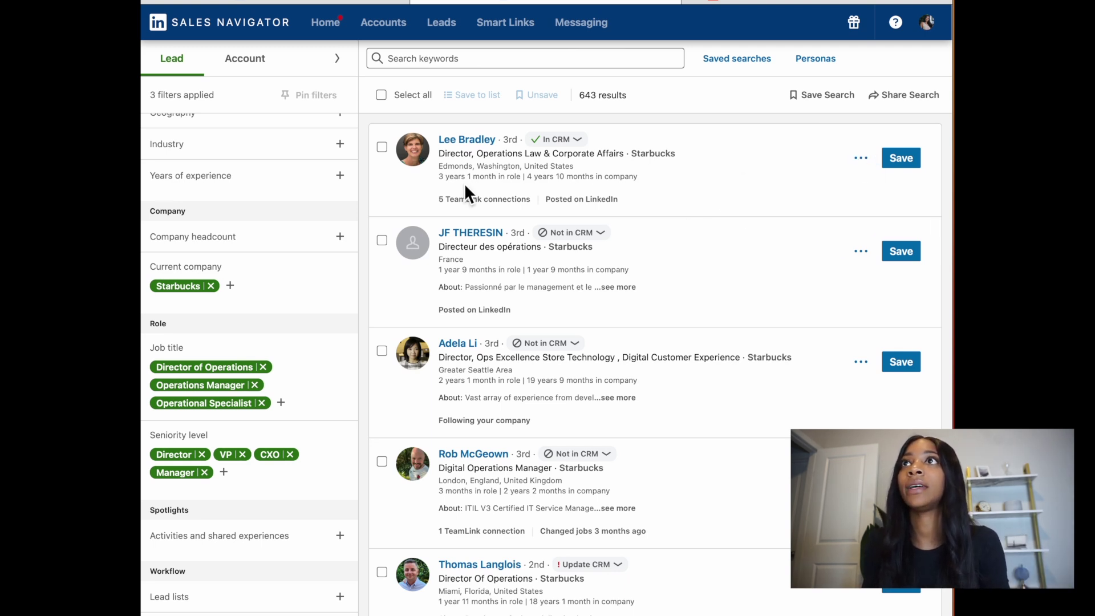
scroll(614, 278, down, 1)
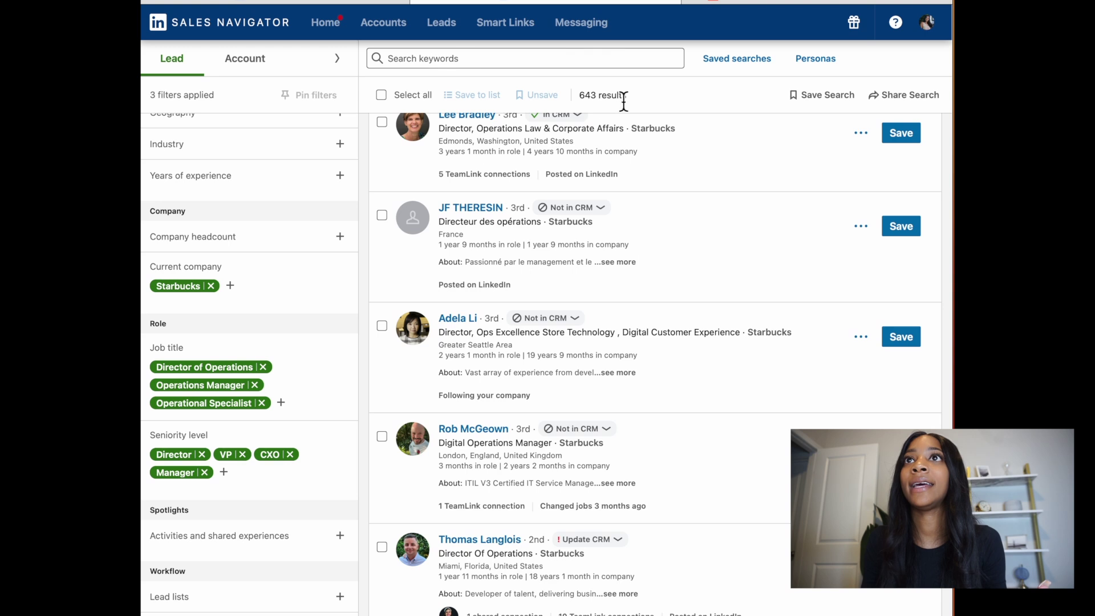
scroll(538, 223, up, 1)
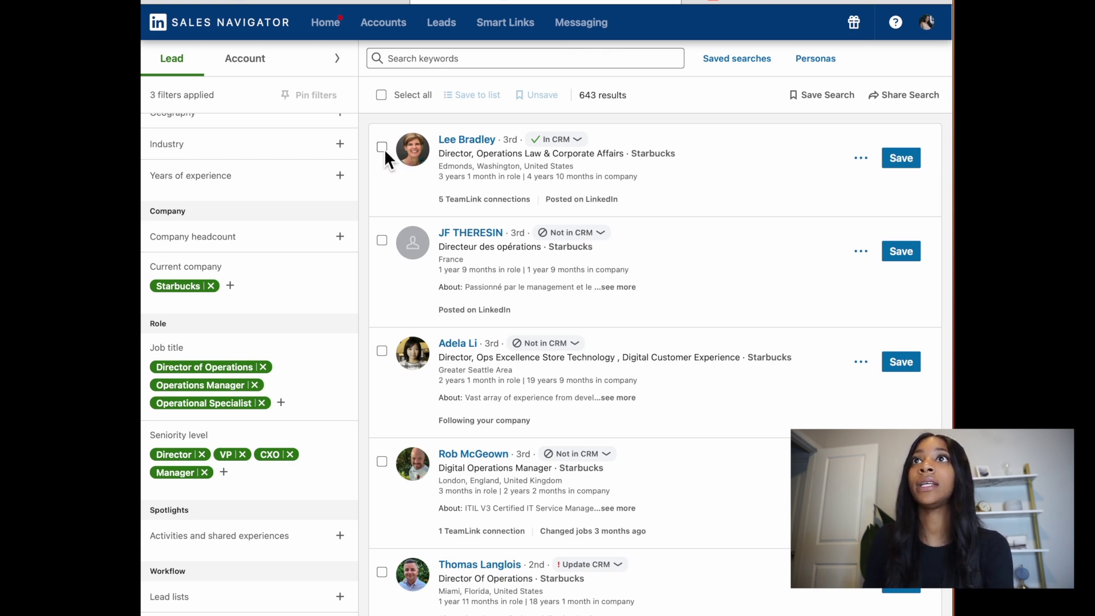
click(383, 149)
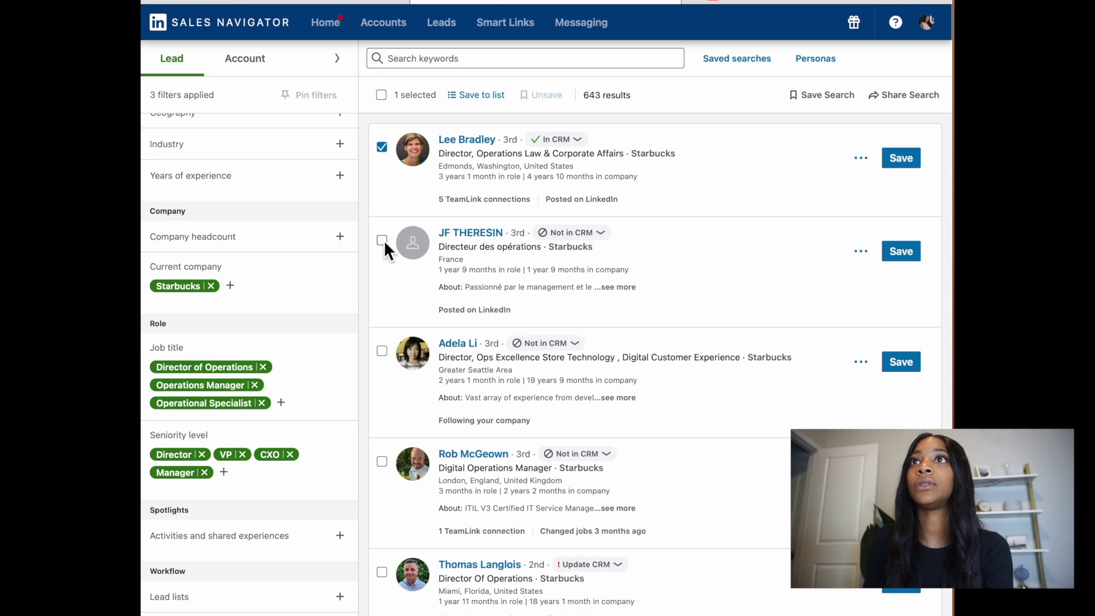
Step: Tick the Ops Excellence director, Digital Operations Manager and Miami Director Of Operations leads, then open Save to list
scroll(426, 280, down, 3)
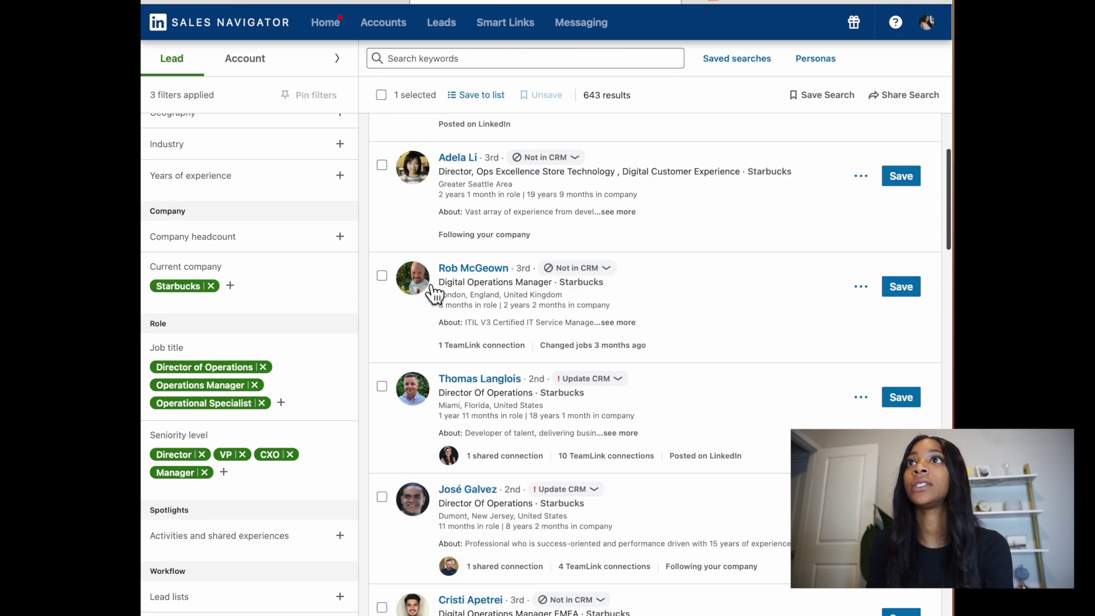
click(382, 166)
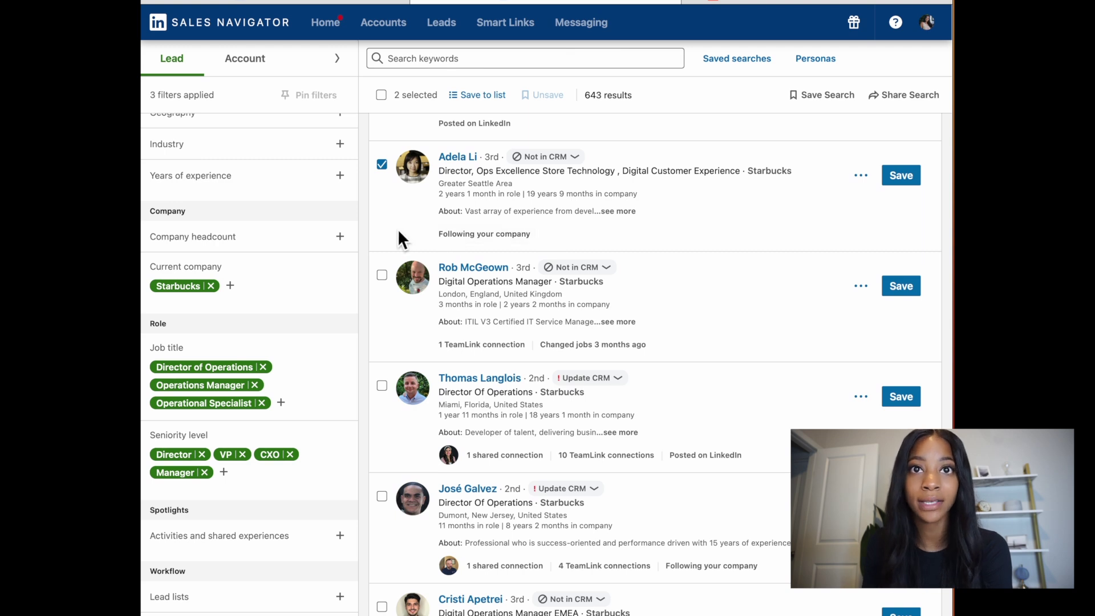
scroll(399, 240, down, 1)
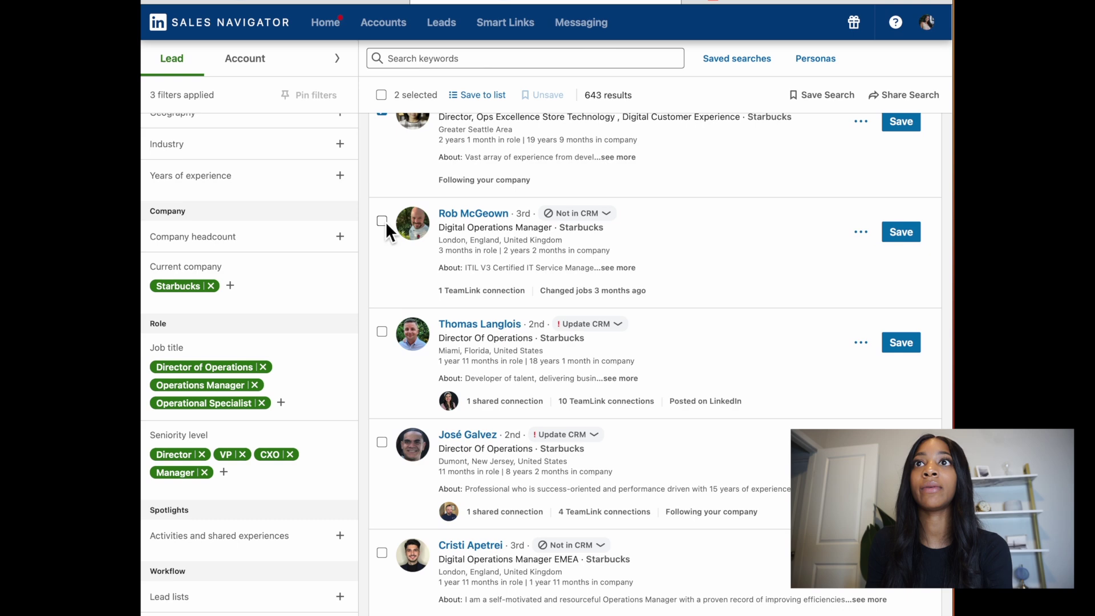
click(383, 221)
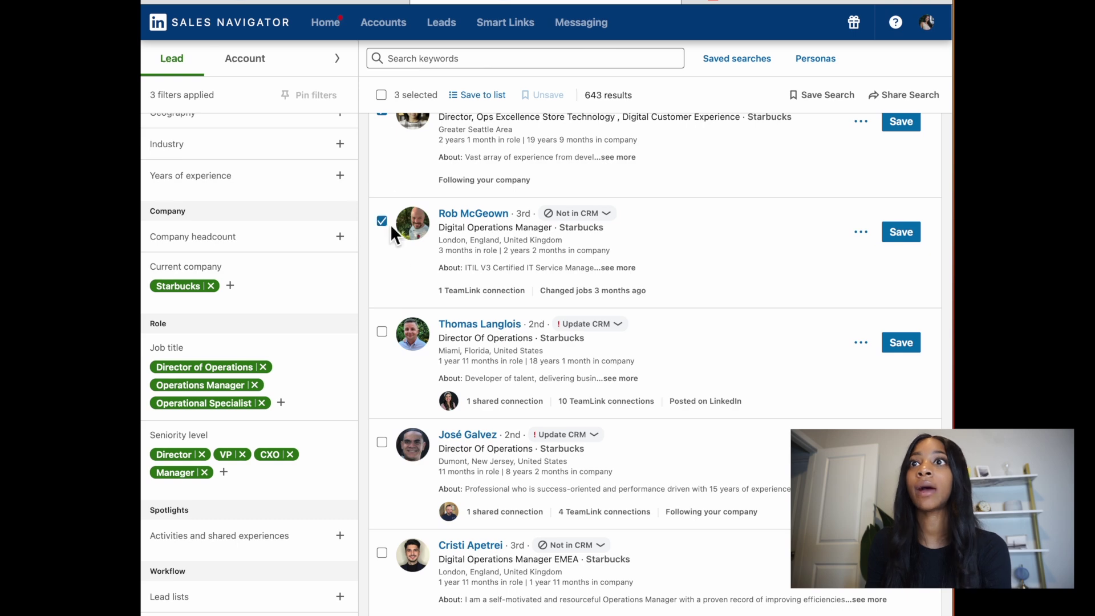
click(382, 332)
scroll(388, 446, down, 2)
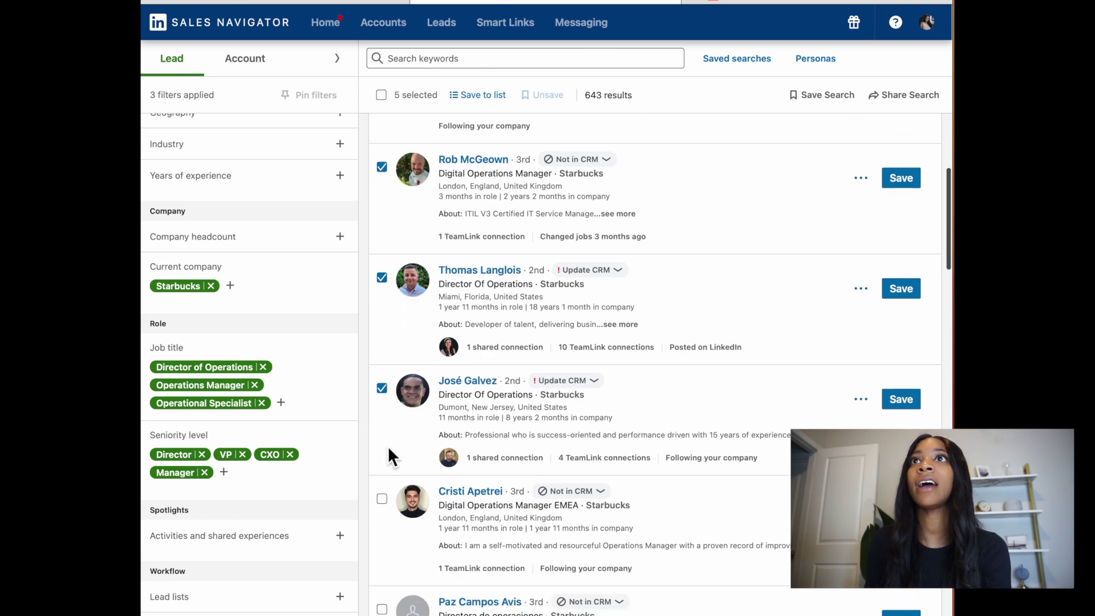
scroll(387, 446, up, 6)
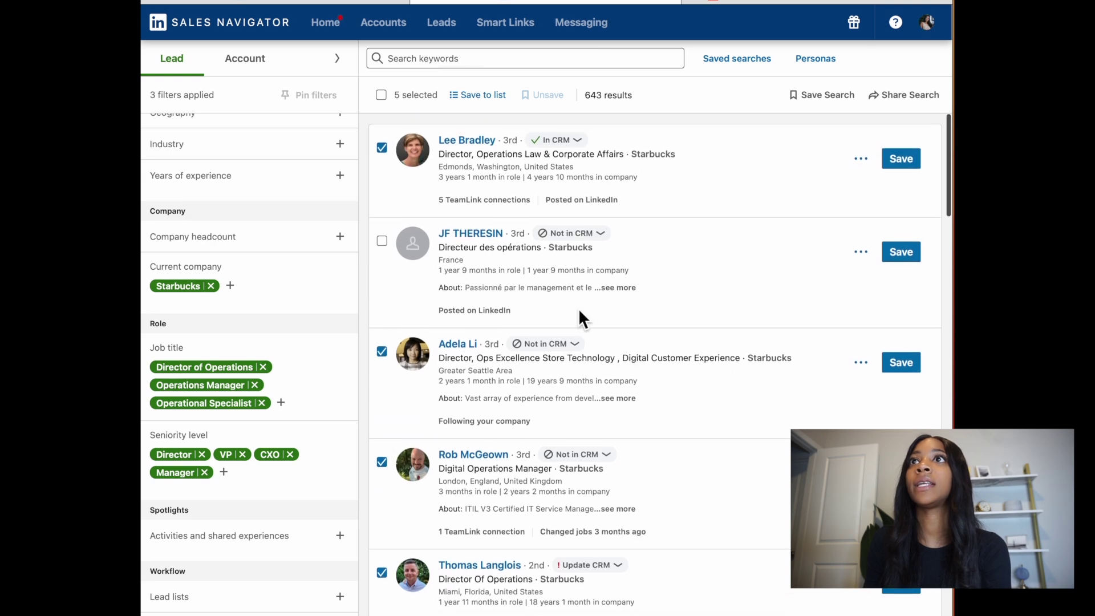
click(481, 96)
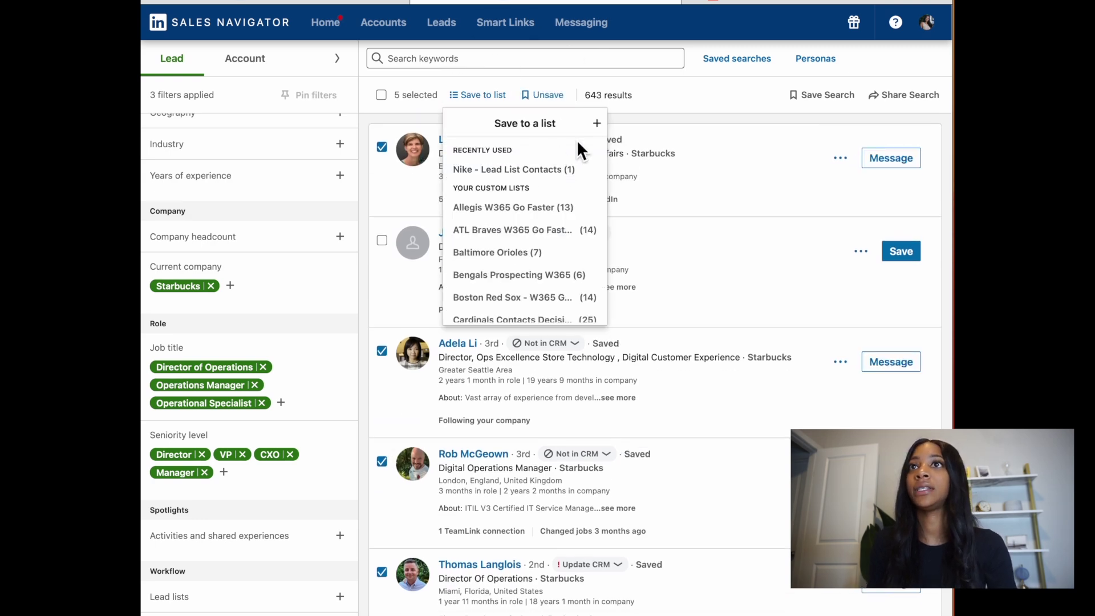
Step: Create list 'Q4 Starbucks Targets' described 'People to target for operation solution internally.' and save the leads
click(597, 124)
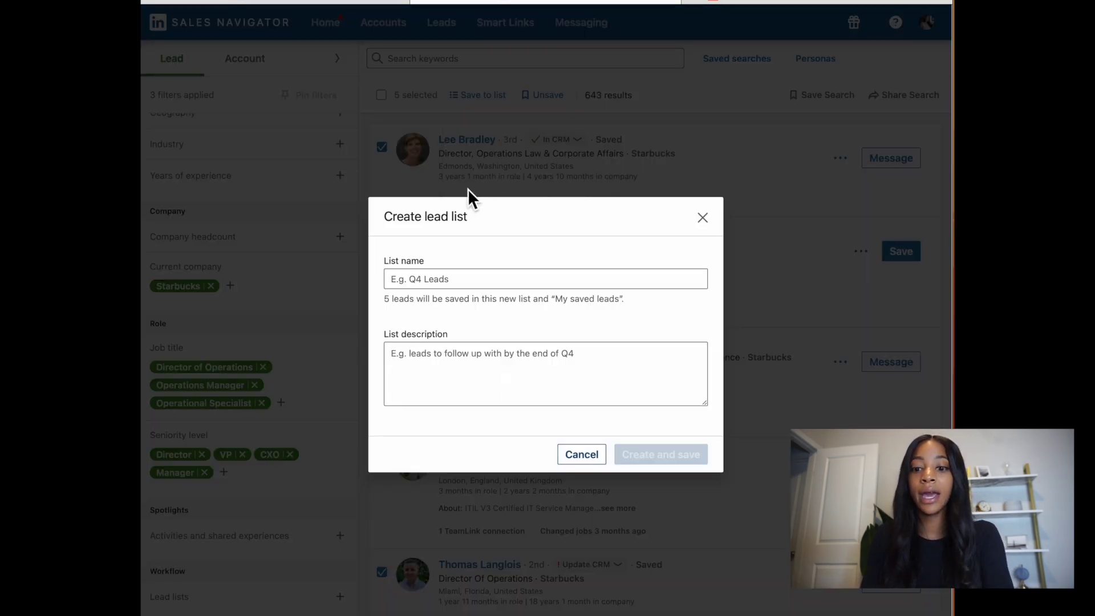
click(505, 280)
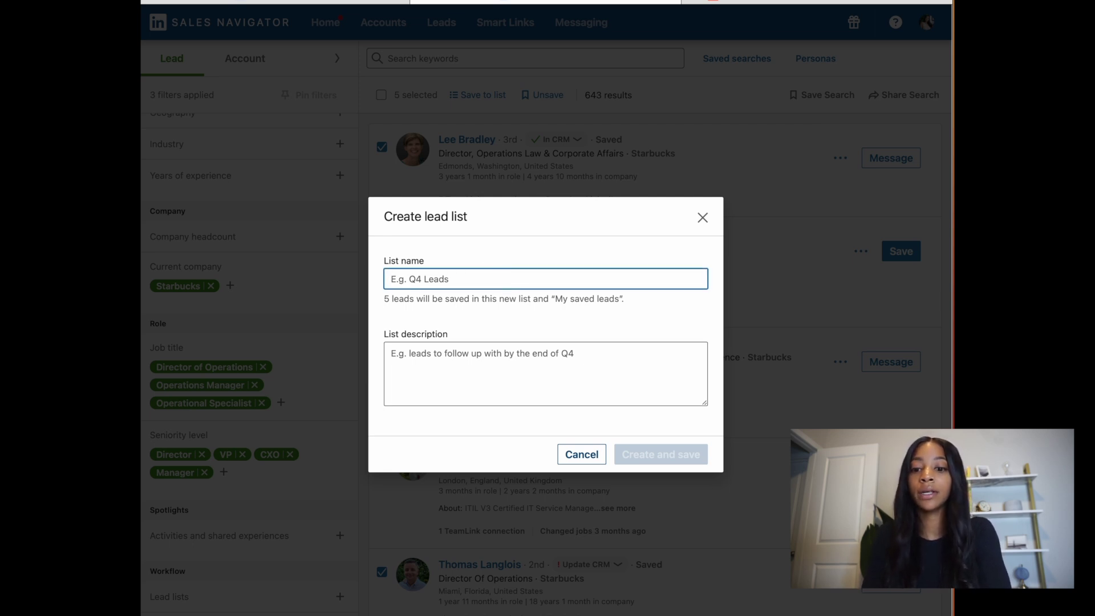
text(Q4)
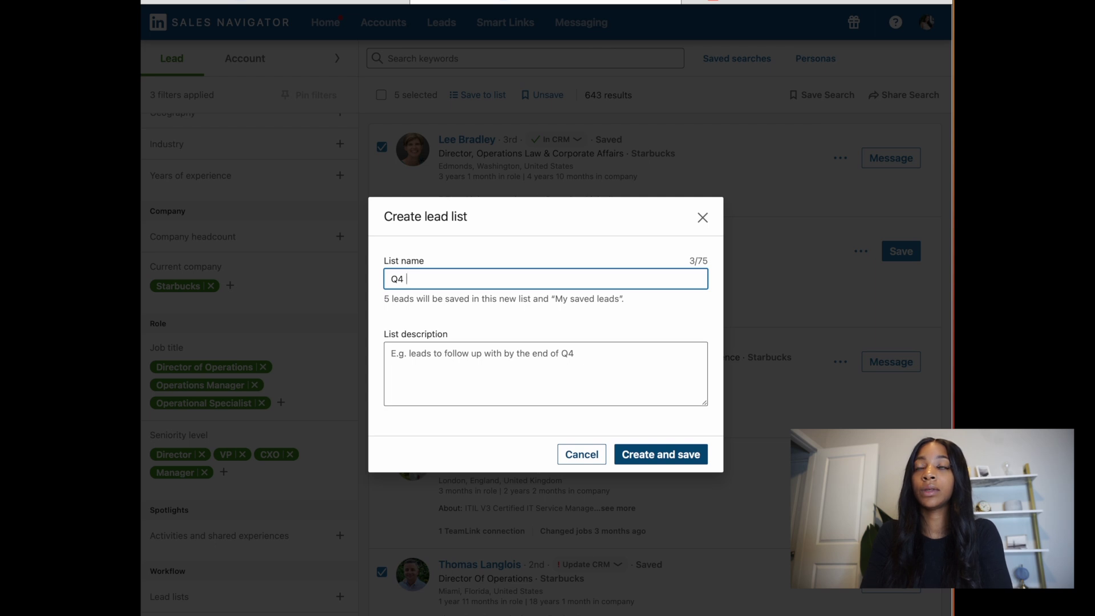
text( Star)
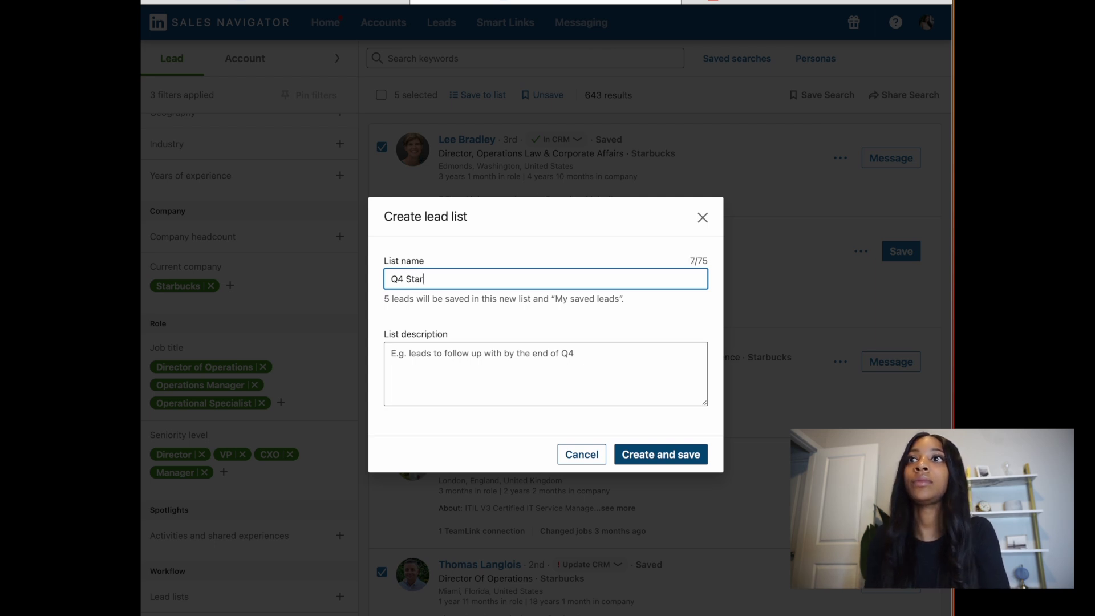
text(bucks Targets)
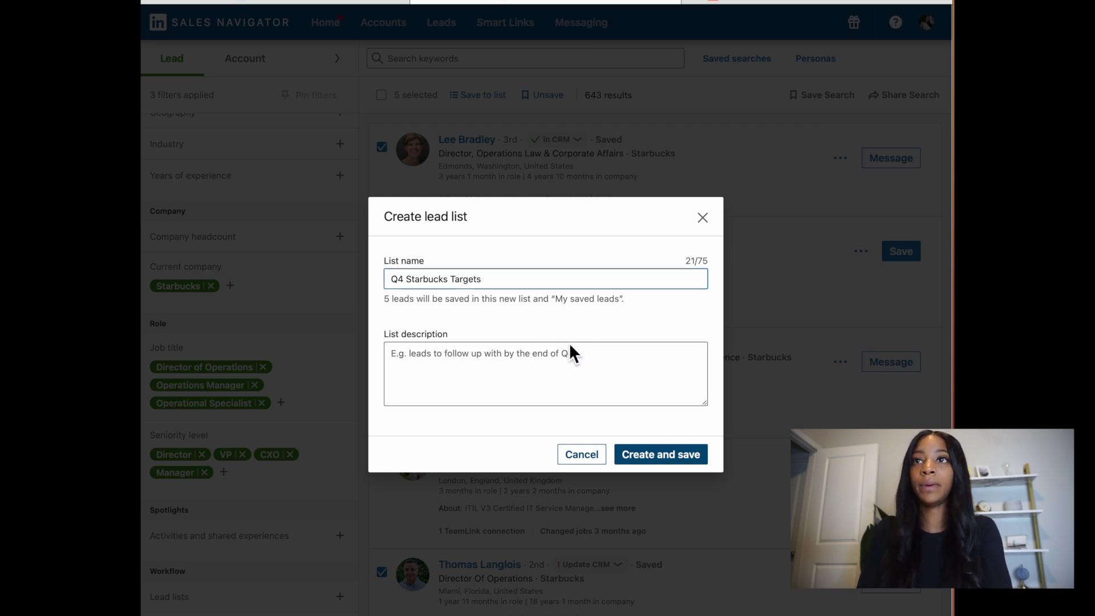
click(572, 358)
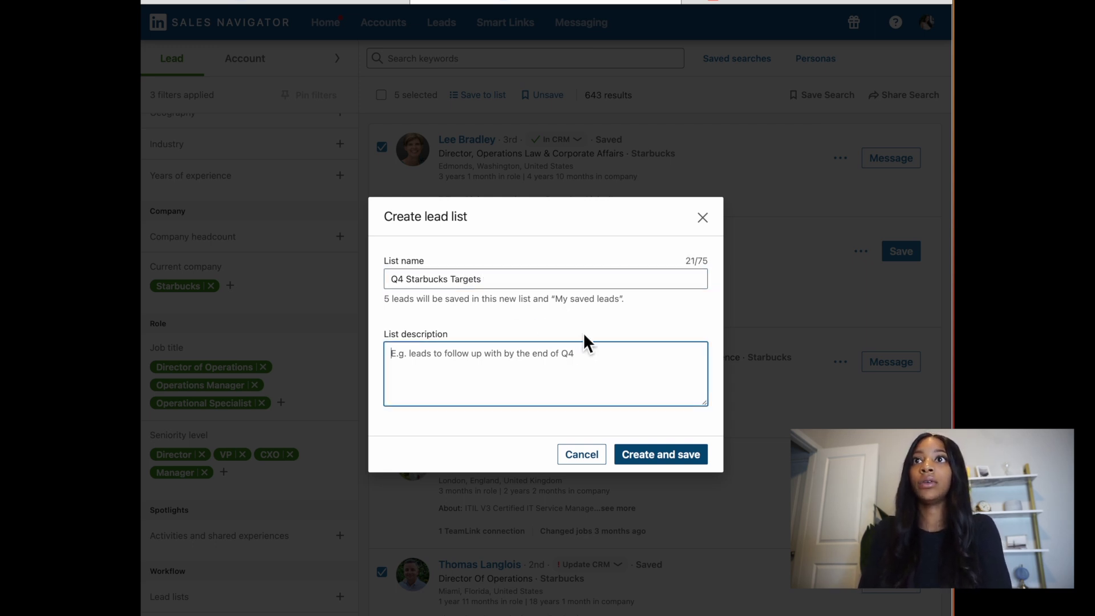
text(People to target for)
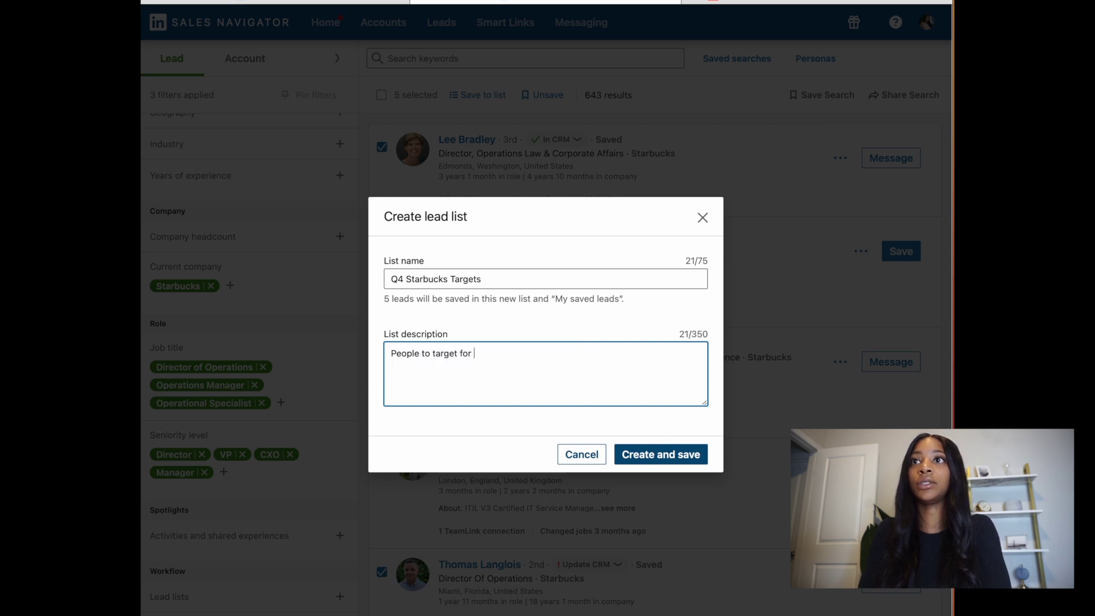
text( operation )
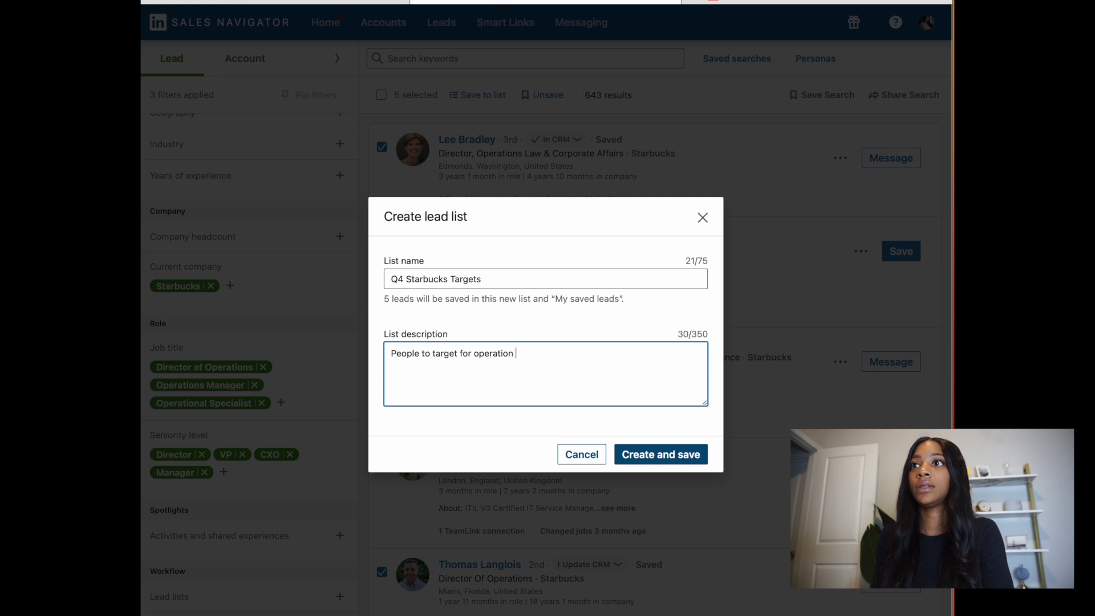
text(solution intern)
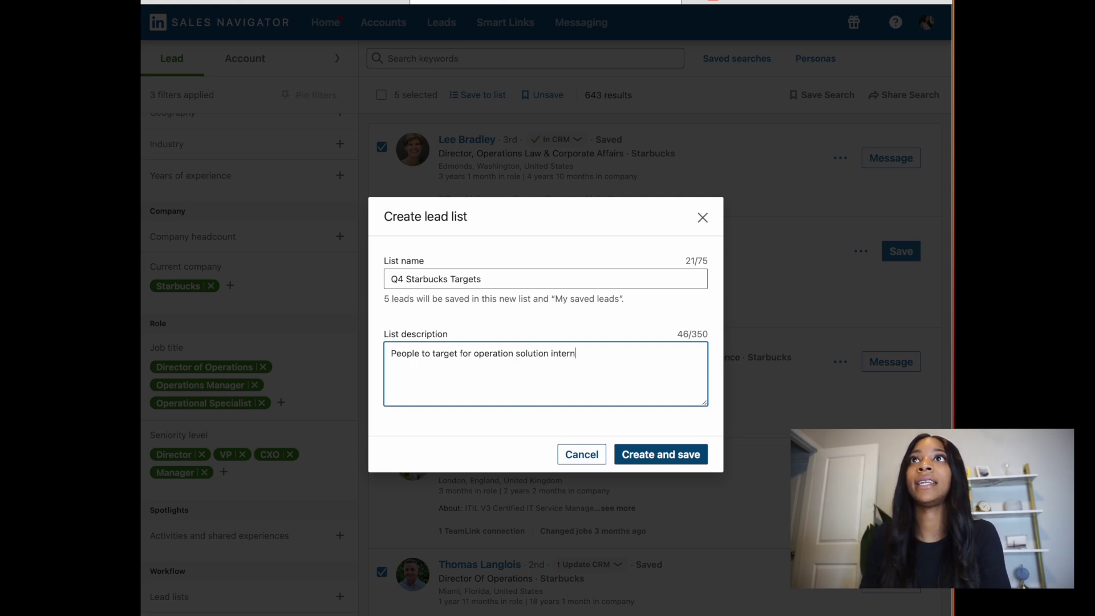
text(ally.)
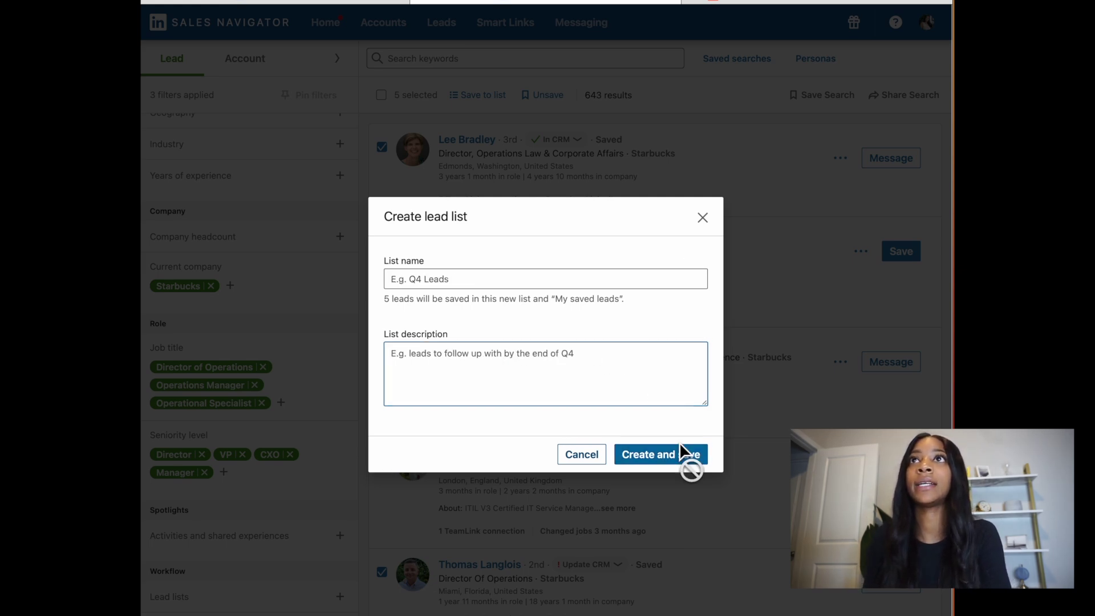
click(692, 457)
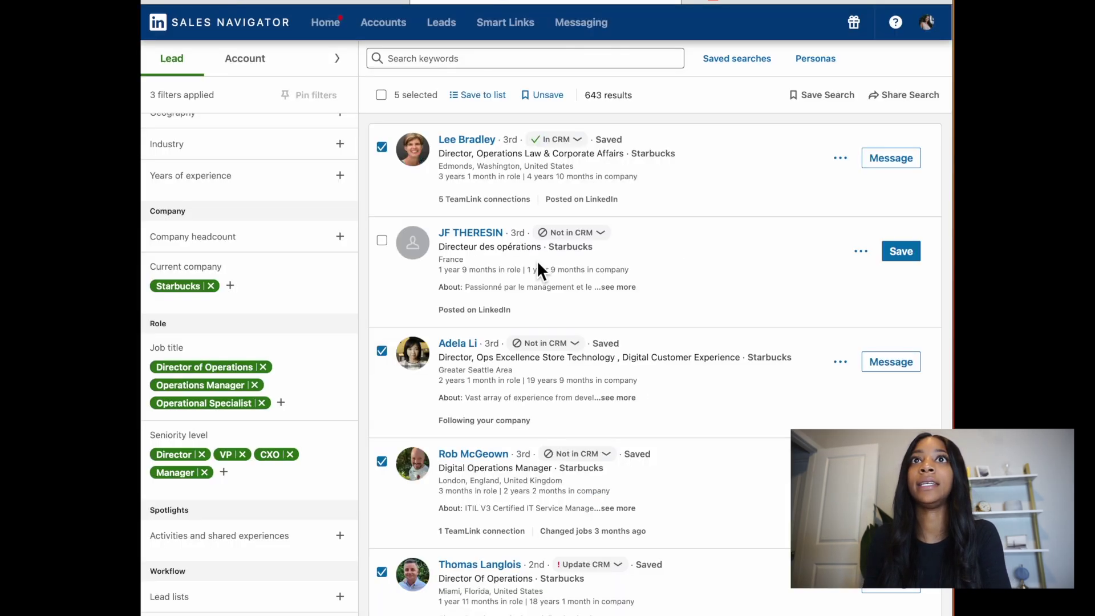
Step: Open the Q4 Starbucks Targets list from the Leads overview
click(456, 30)
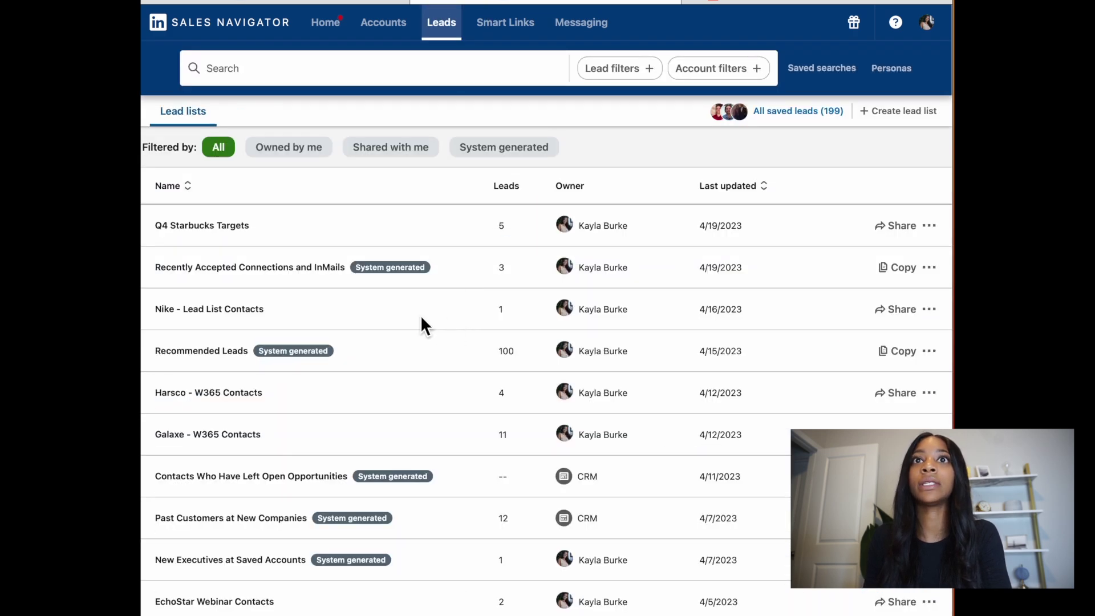
scroll(466, 263, down, 8)
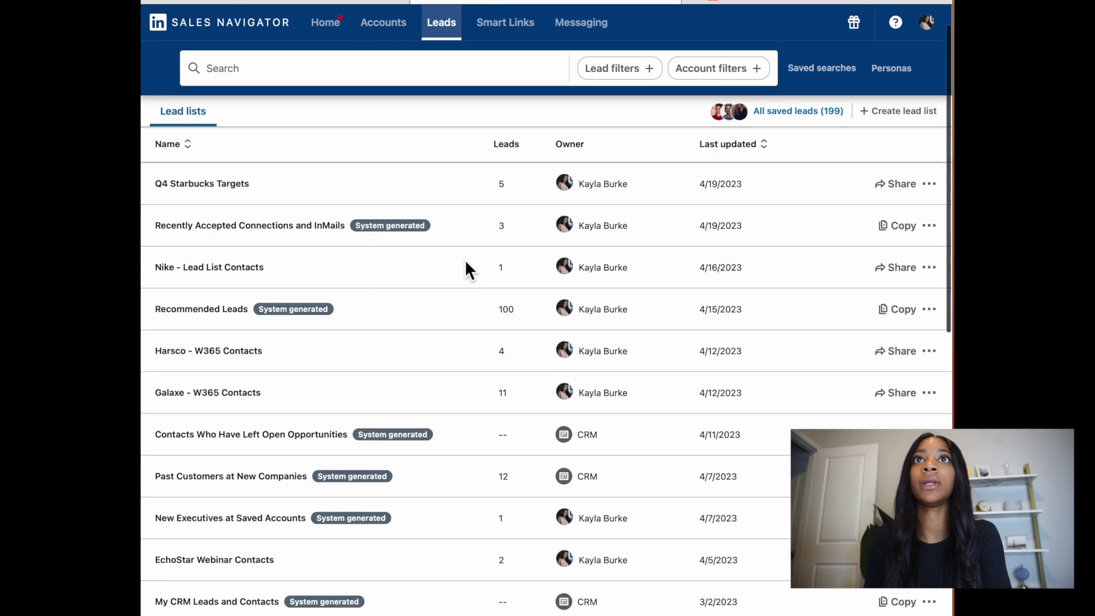
scroll(464, 259, down, 5)
scroll(465, 268, up, 15)
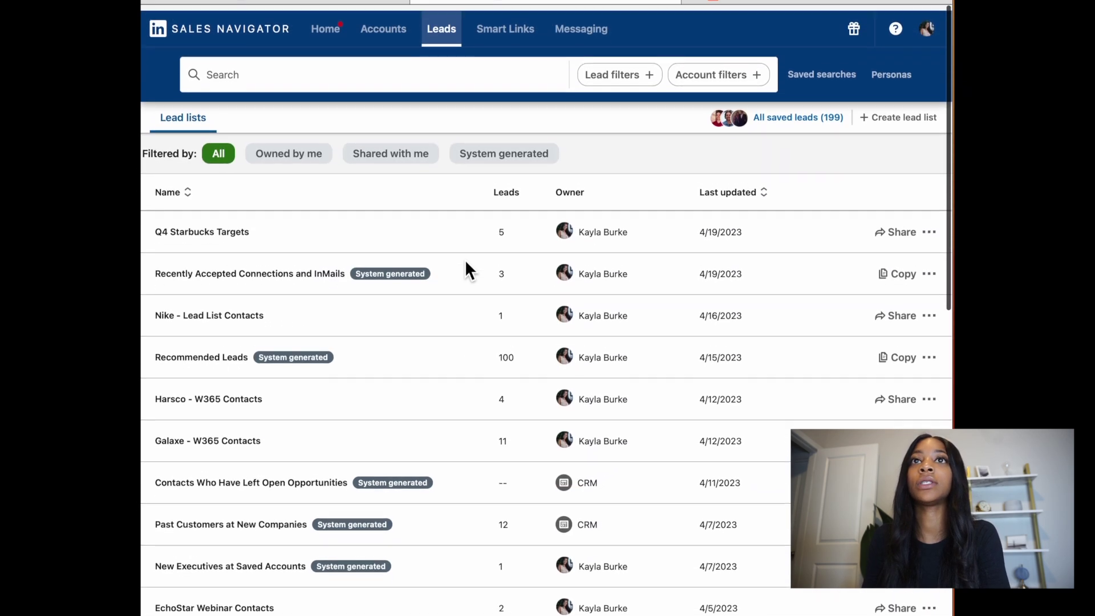
click(228, 226)
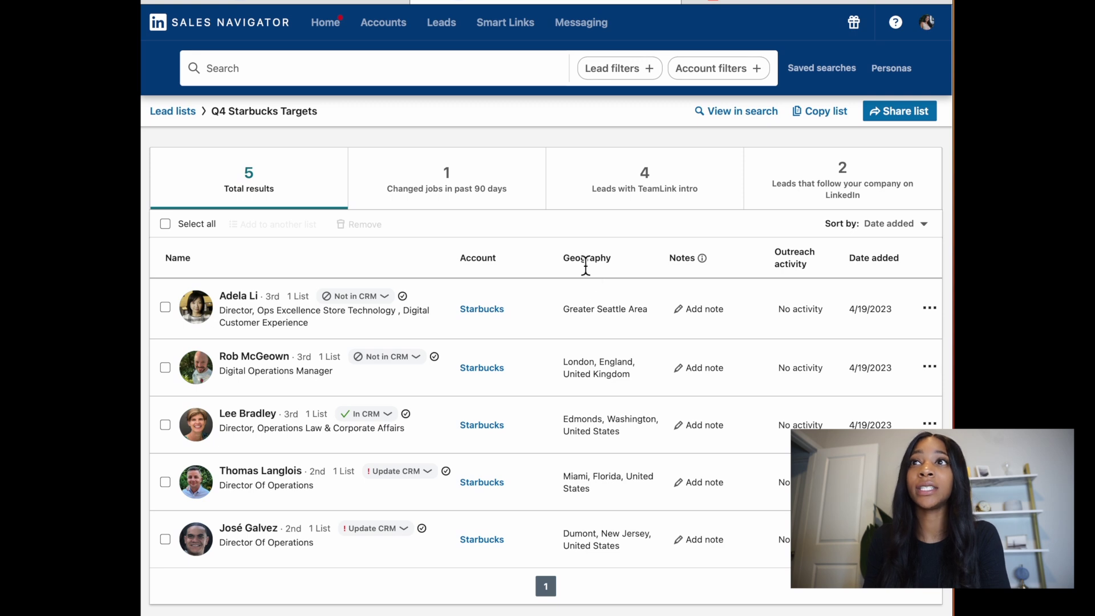
Step: Open the notes panel for the Dumont, New Jersey lead
scroll(650, 365, down, 1)
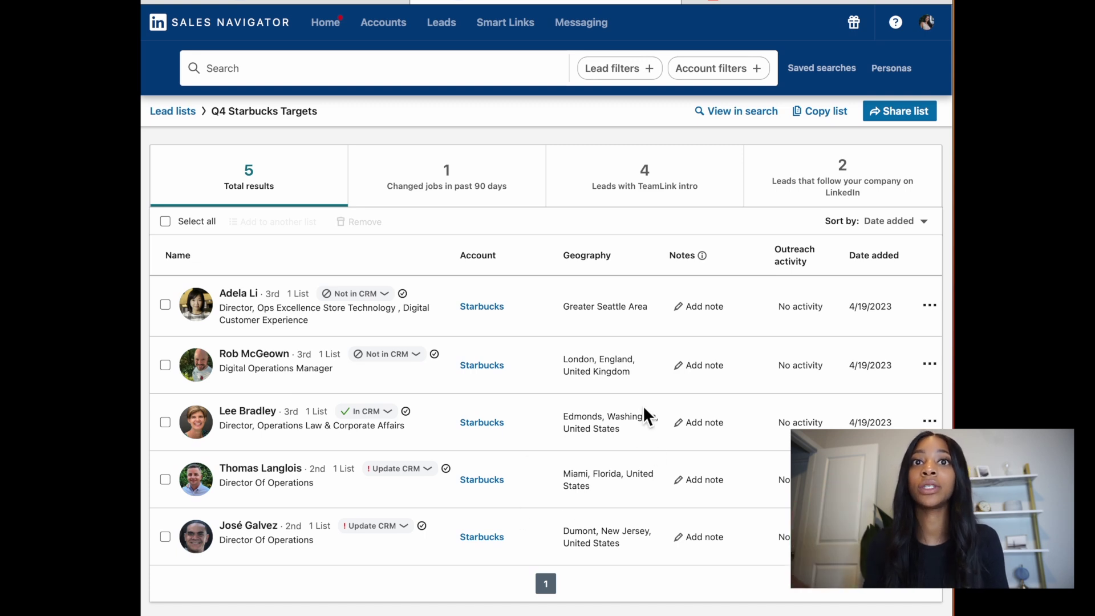
scroll(603, 507, down, 1)
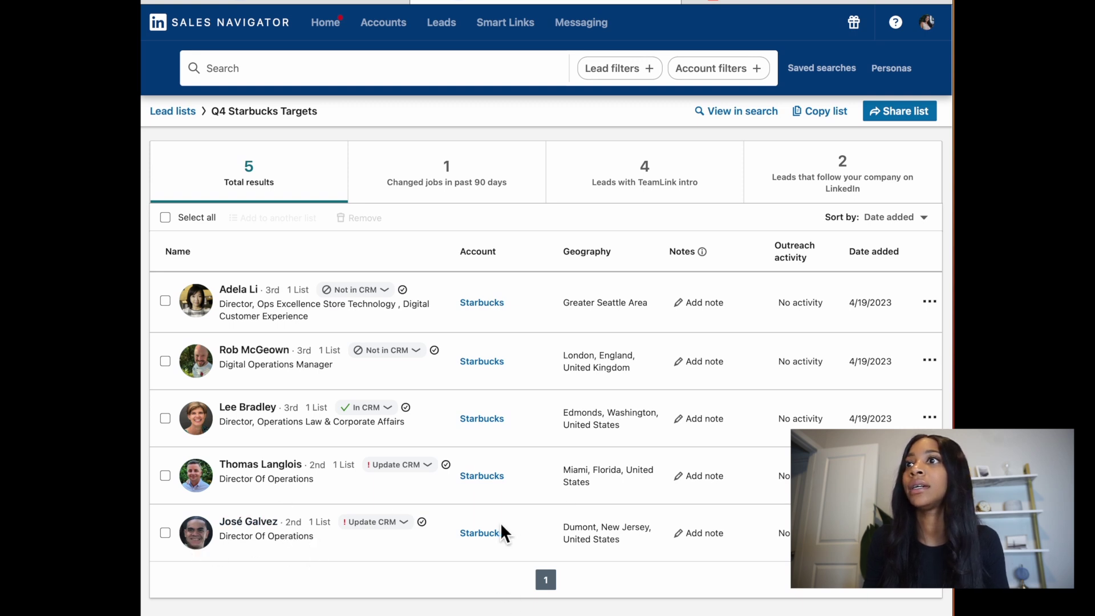
click(736, 535)
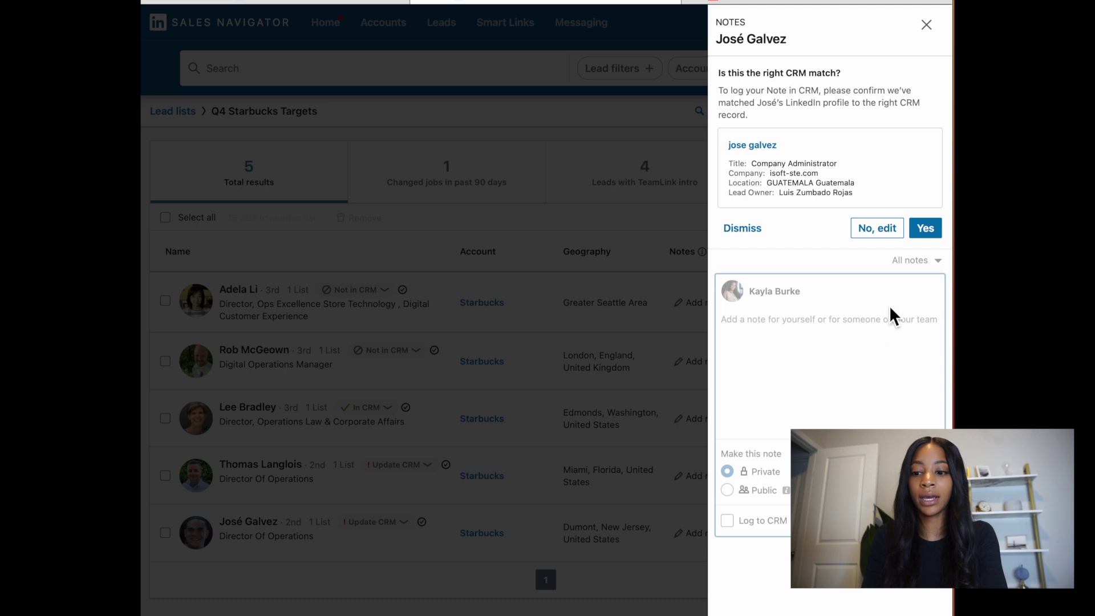
Step: Save the note '1st Touch - April 19th - Operations Solution Play' on the lead, skipping CRM matching
click(744, 232)
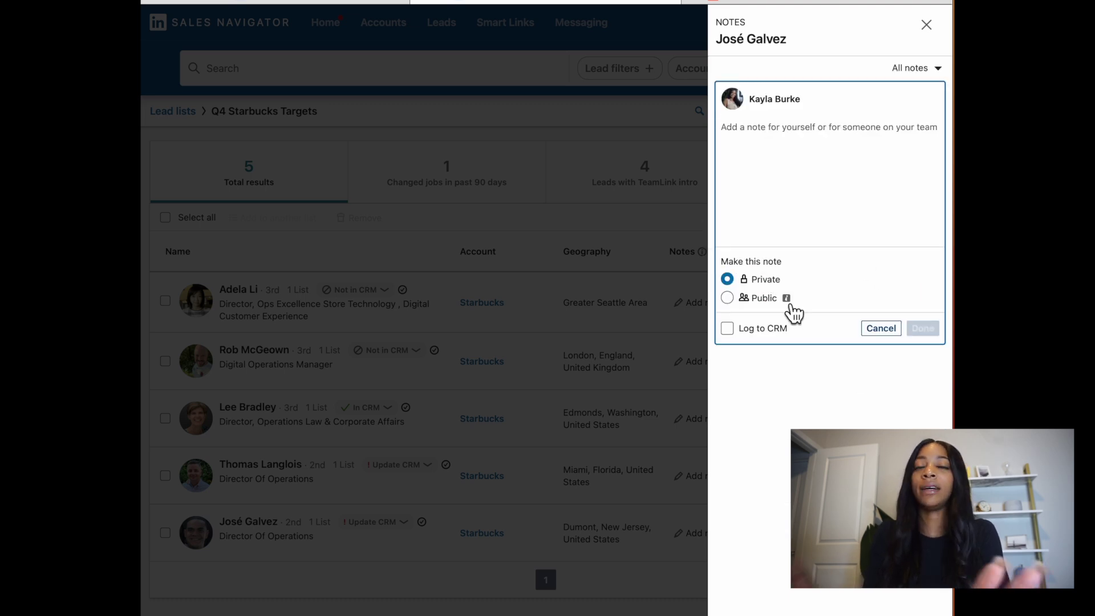
text(1. KB - !)
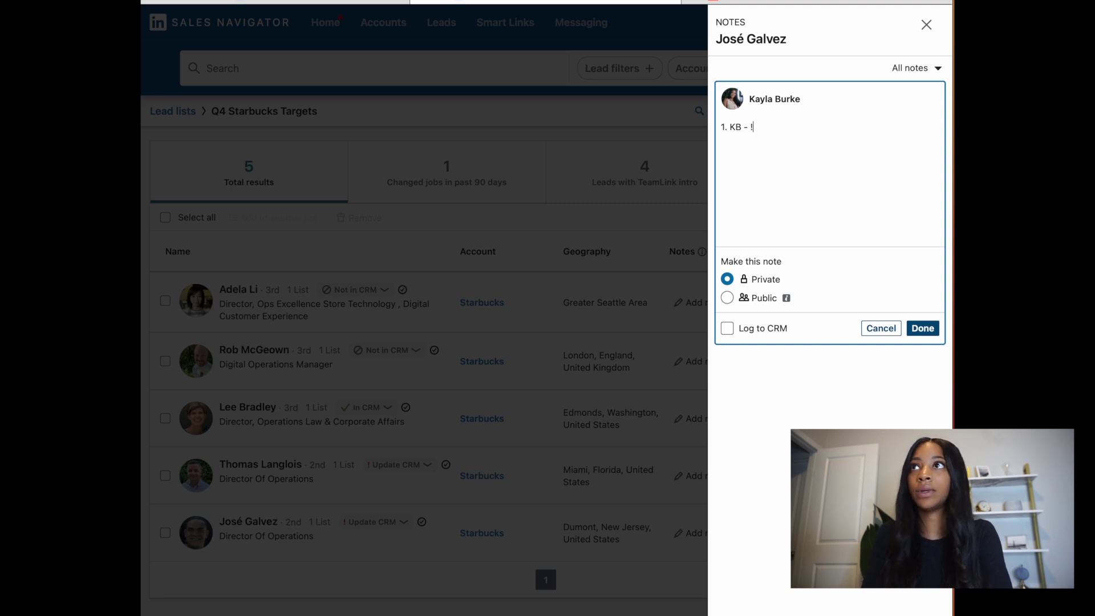
text(st Touch)
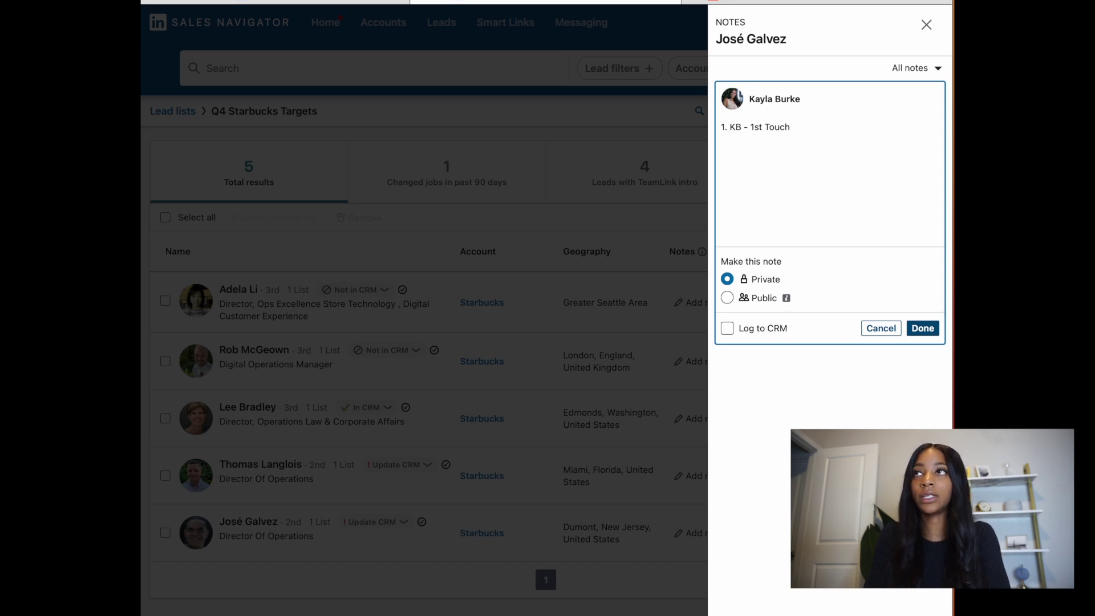
text( - april 19th -)
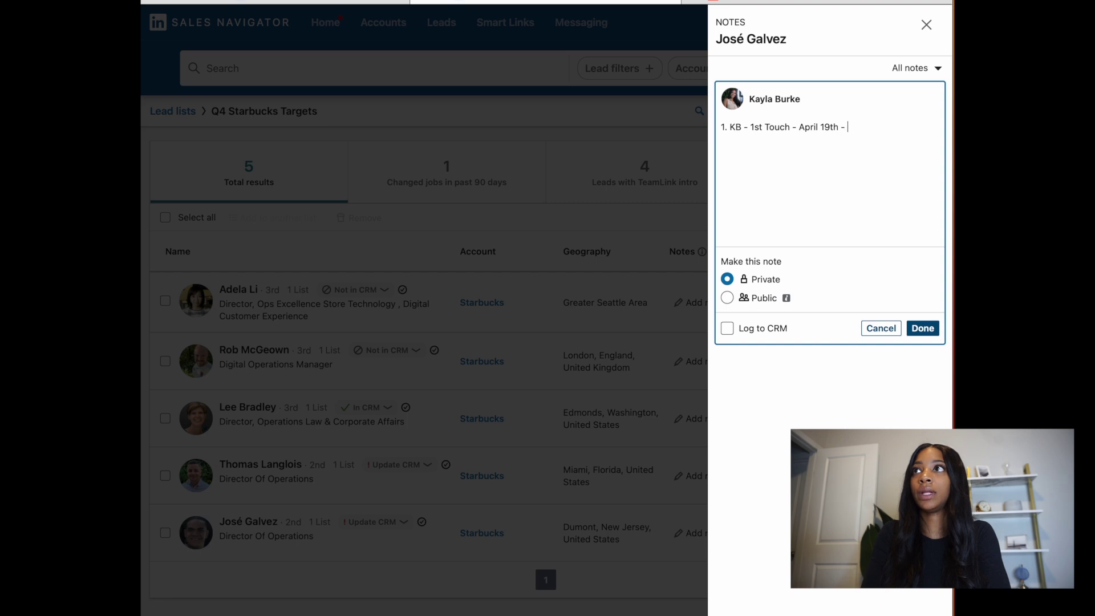
text( Oper)
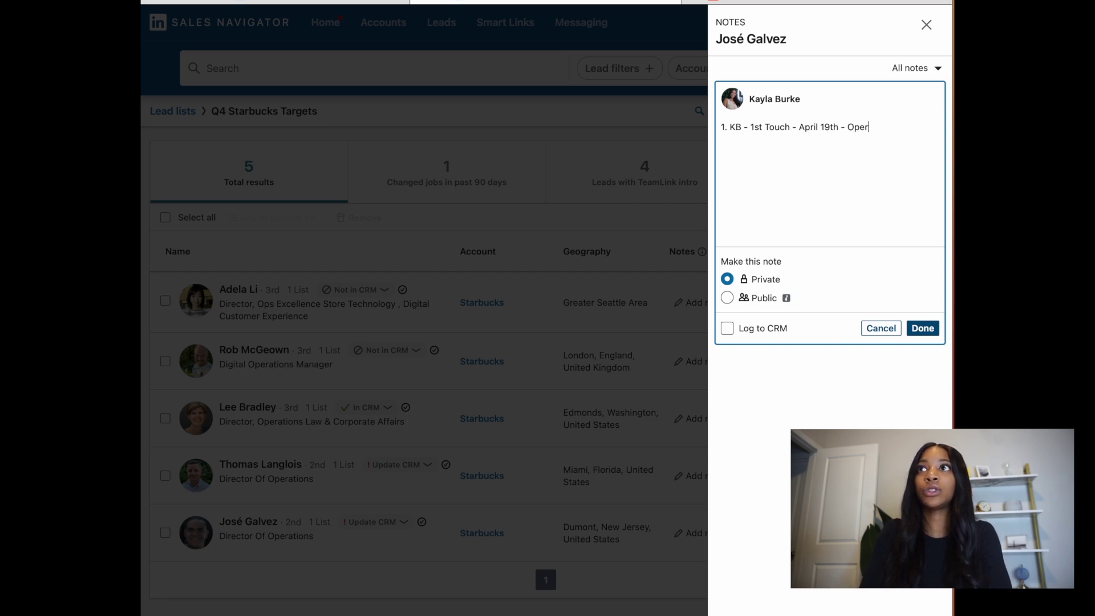
text(ations so)
key(BackSpace)
key(BackSpace)
text(S)
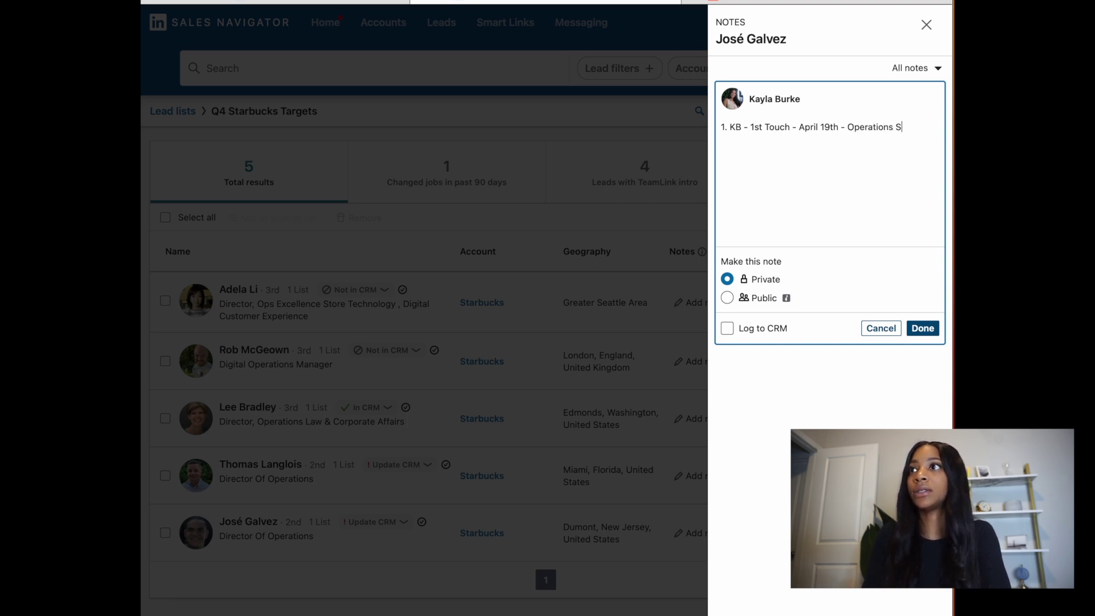
text(olution Play)
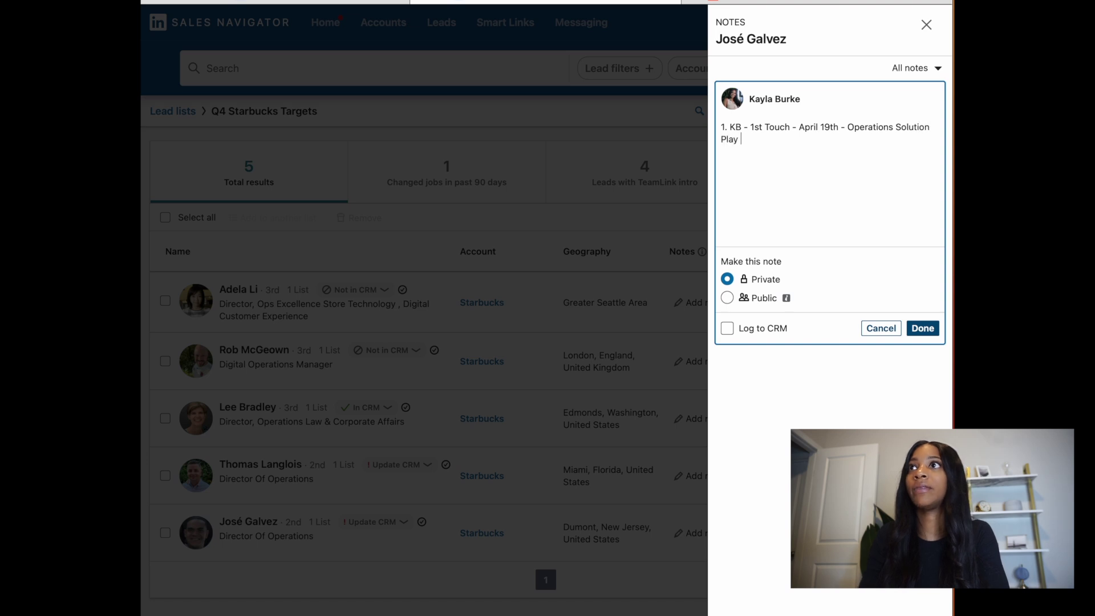
click(922, 328)
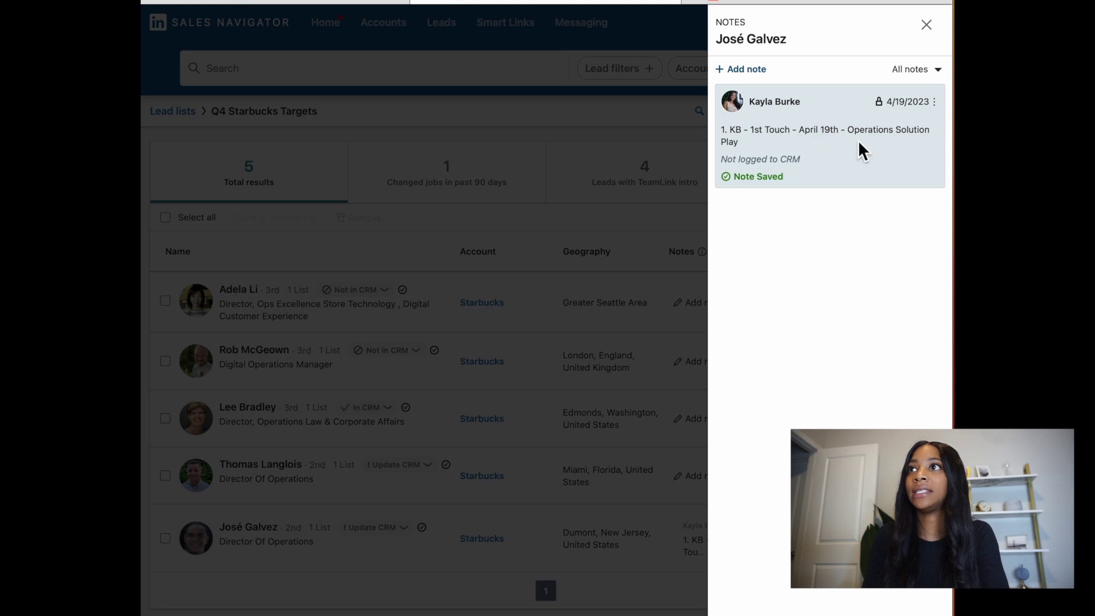
click(926, 24)
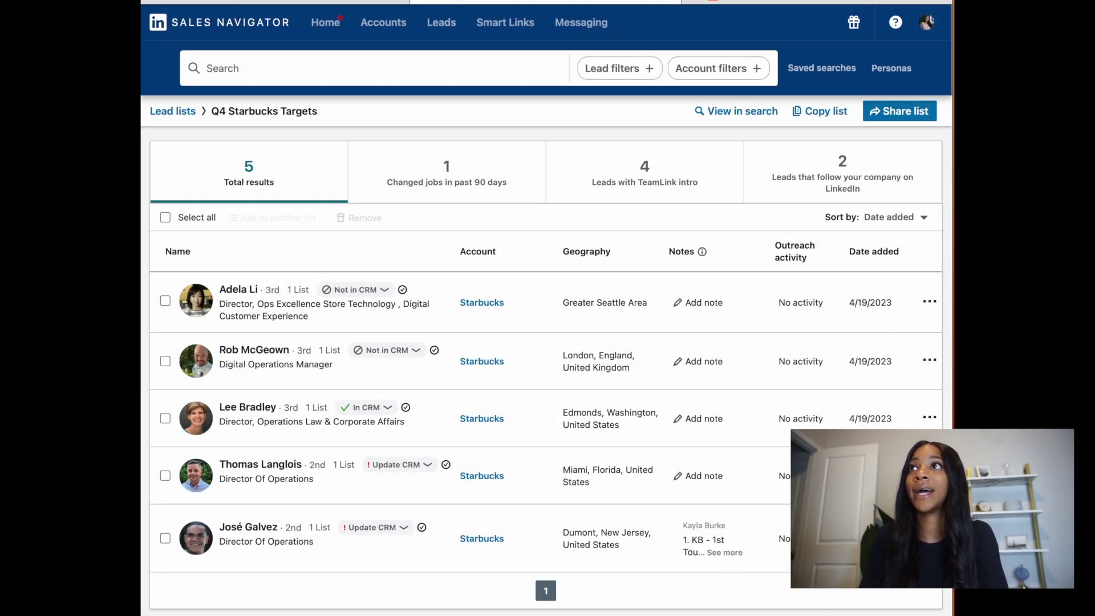
Step: Open a blank InMail to the Dumont lead, then go to the HubSpot templates page
click(784, 539)
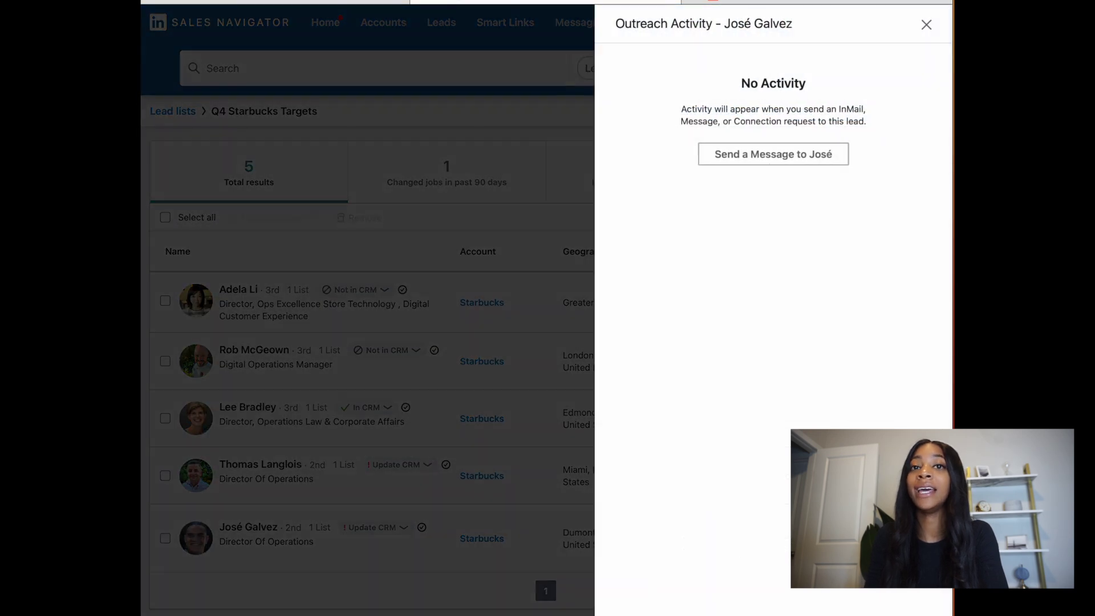
click(831, 171)
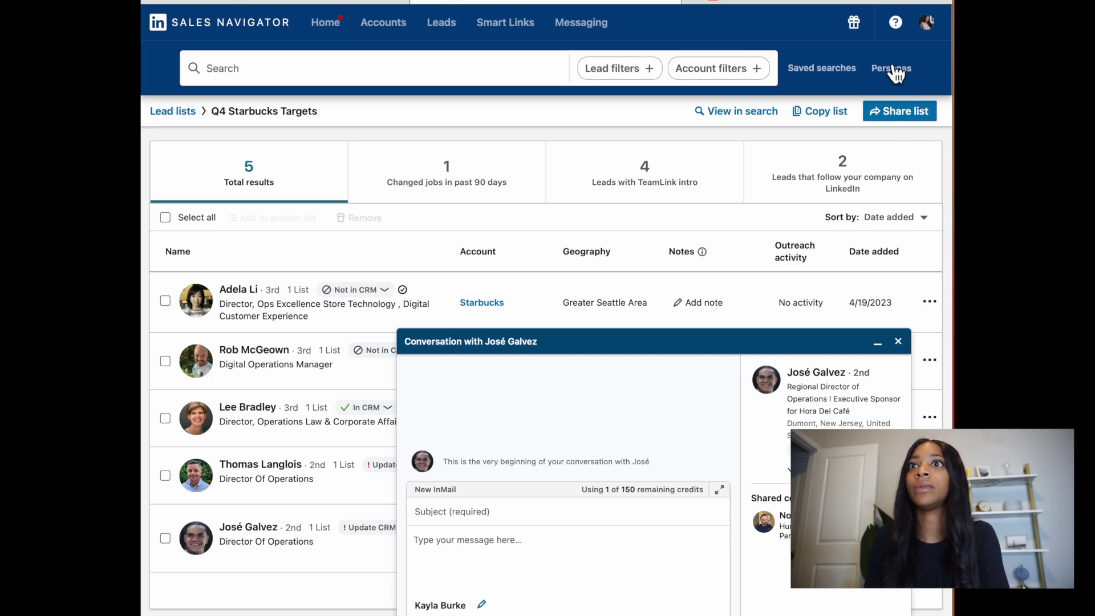
click(827, 6)
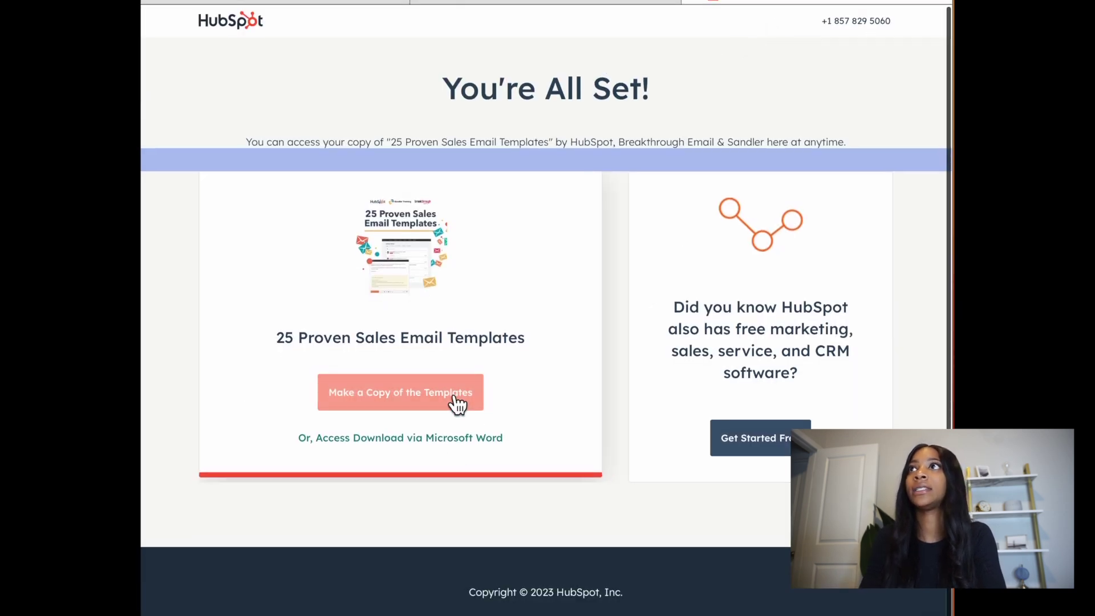
Step: Download the 25 Proven Sales Email Templates as a Microsoft Word document
click(453, 438)
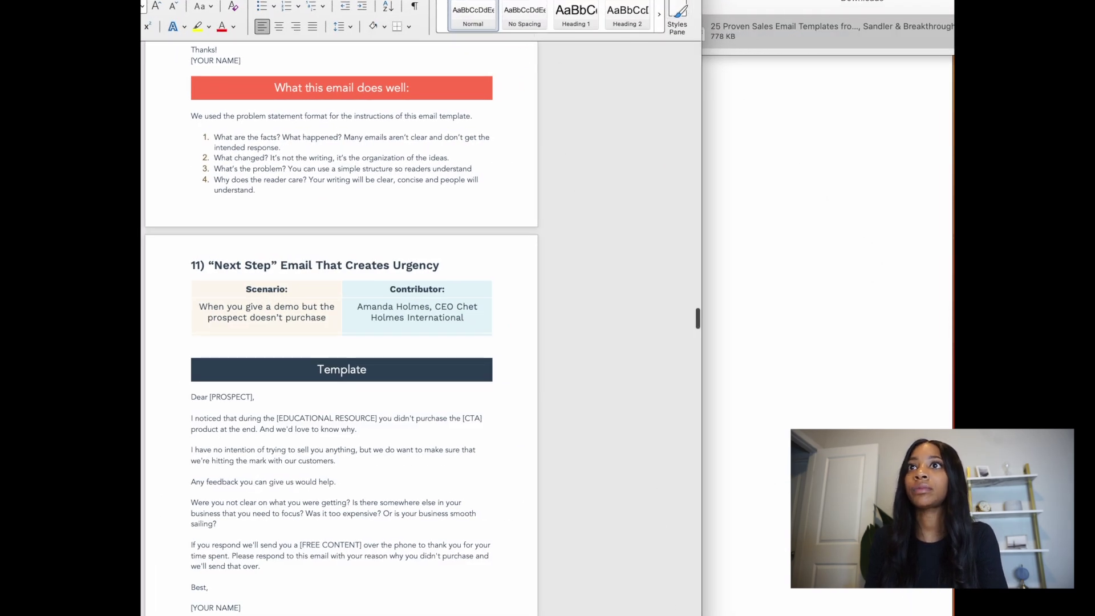
Step: Select and copy the 'Land a Meeting with Anyone' email from 'Hi [NAME],' to [SIGNATURE], then minimize Word
scroll(666, 161, up, 3)
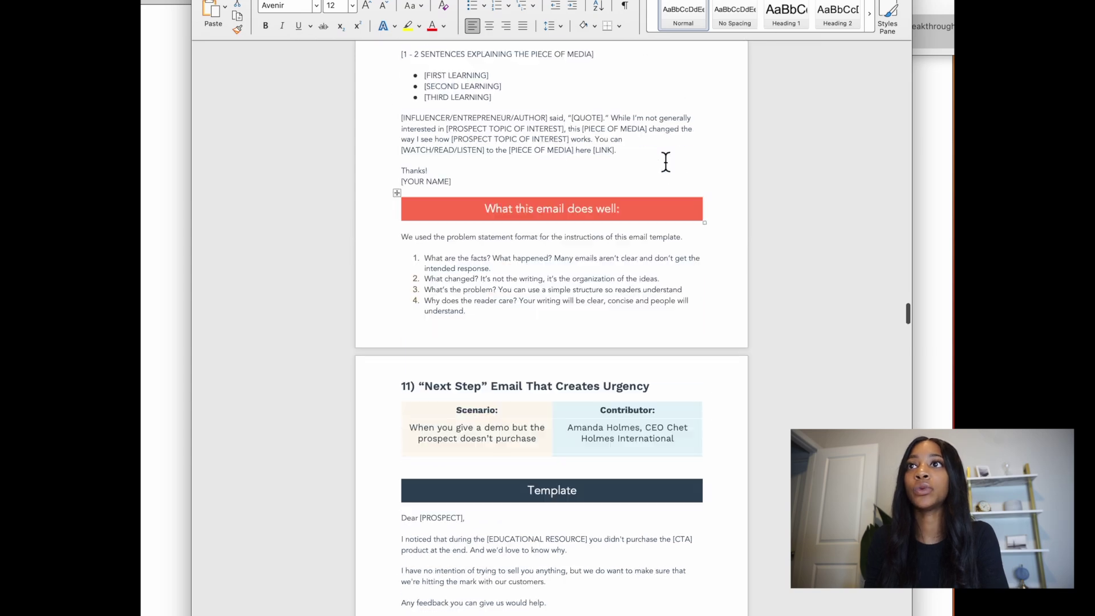
scroll(666, 162, up, 20)
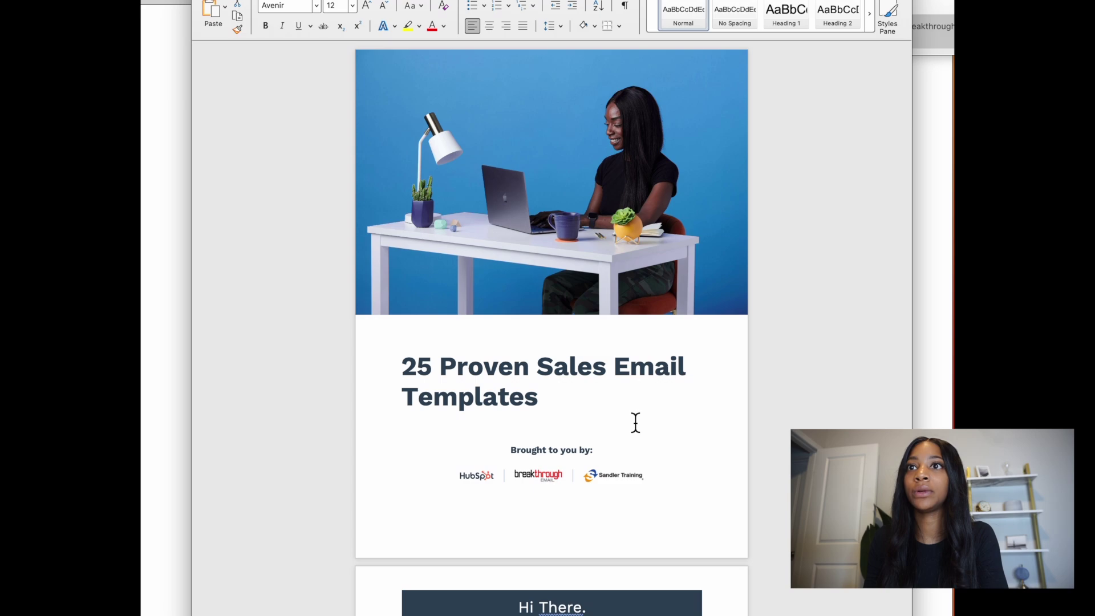
scroll(665, 424, down, 20)
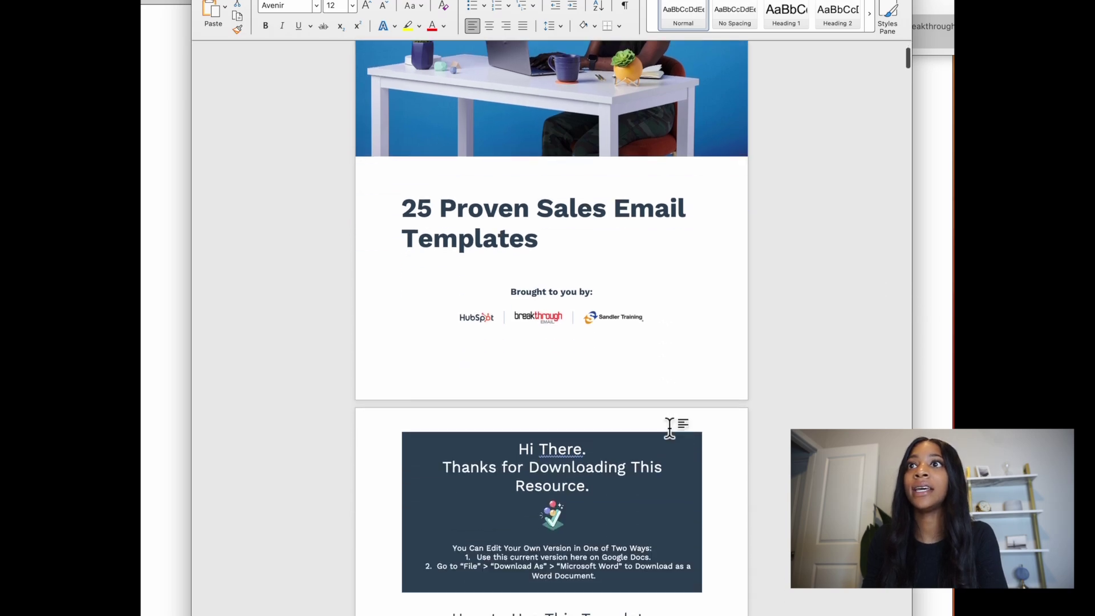
scroll(665, 422, down, 20)
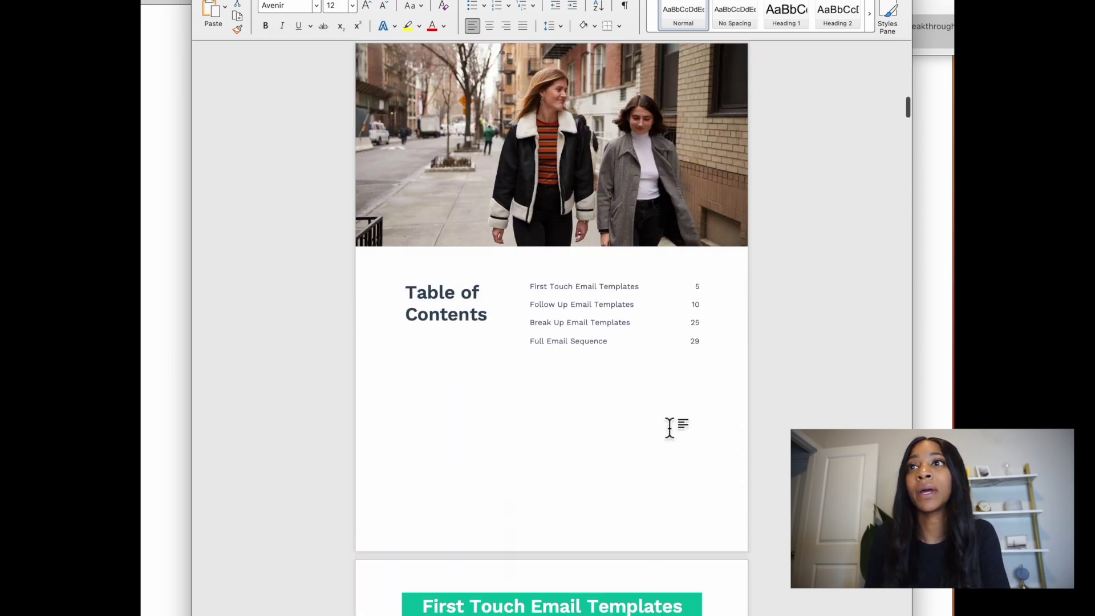
scroll(665, 423, down, 1)
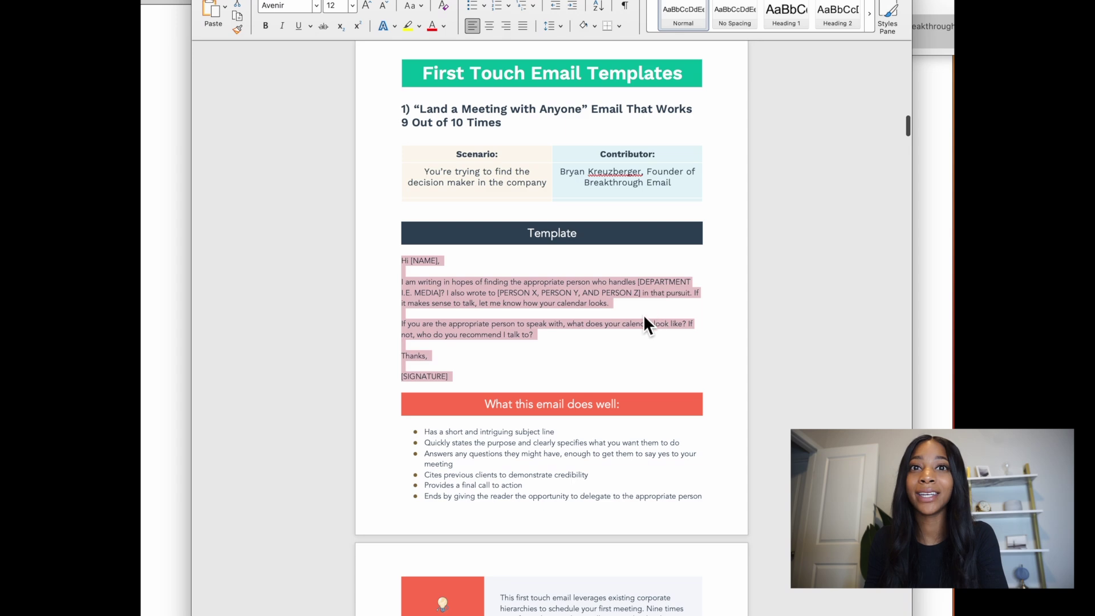
scroll(596, 355, down, 3)
scroll(599, 354, up, 6)
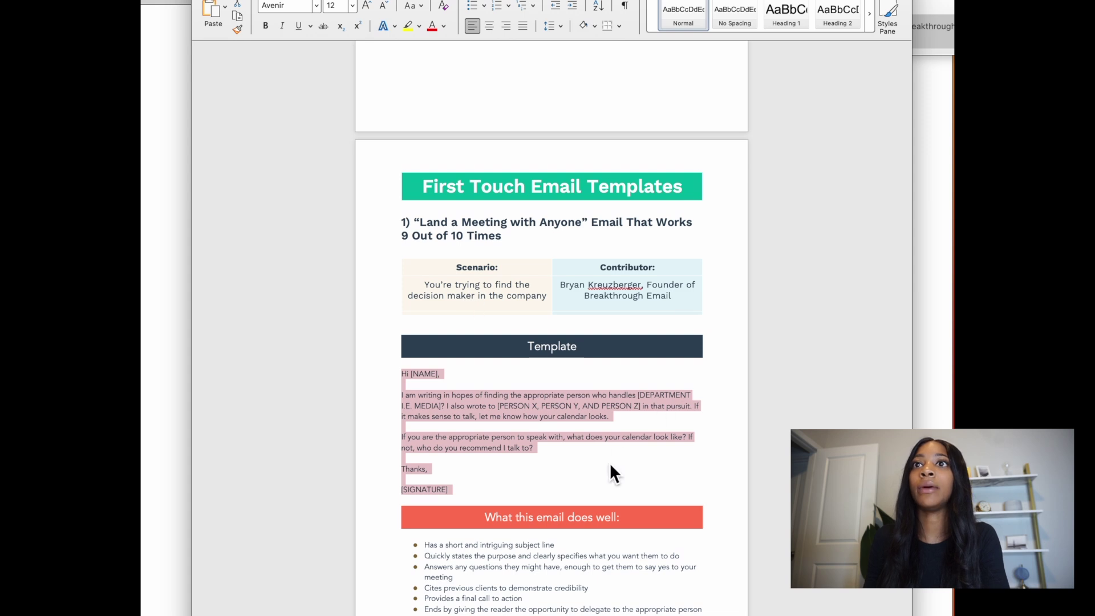
click(520, 491)
scroll(486, 497, up, 1)
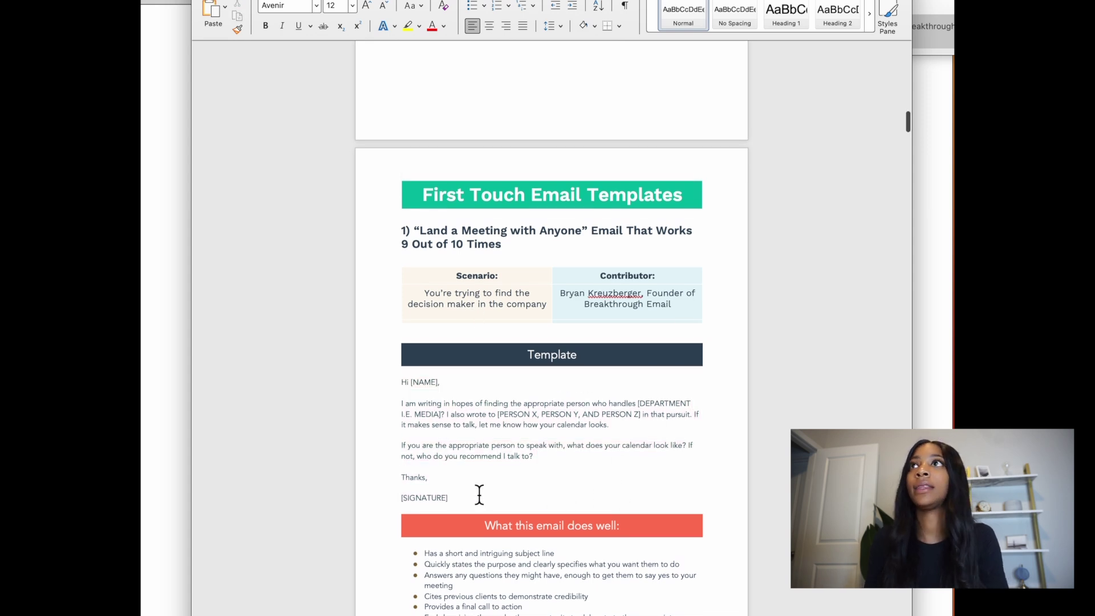
mouse_move(473, 506)
mouse_down()
mouse_move(420, 445)
mouse_move(405, 386)
mouse_up()
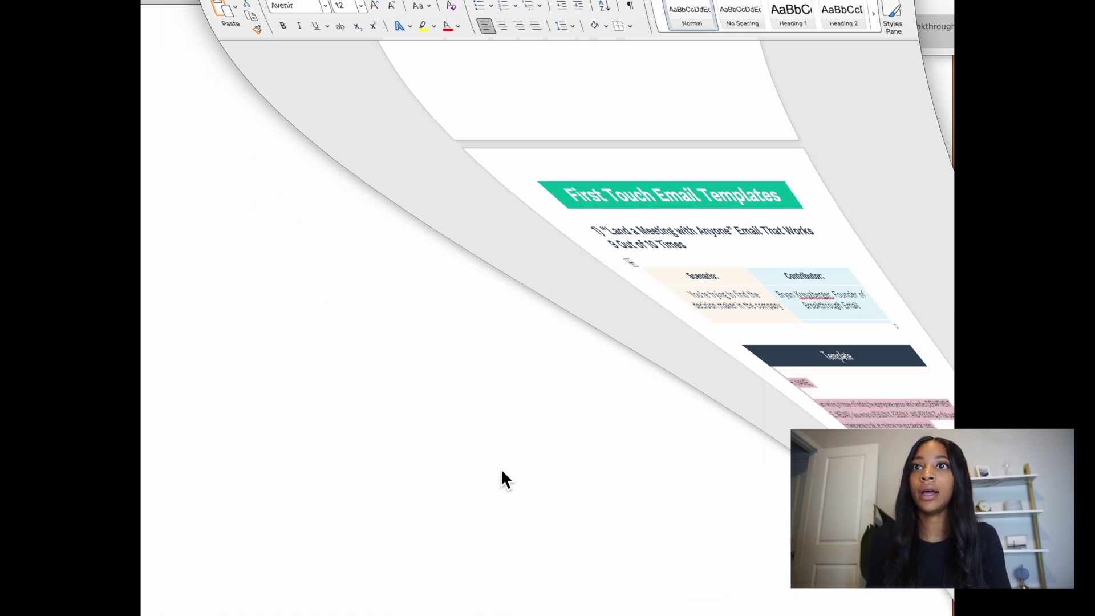
click(693, 28)
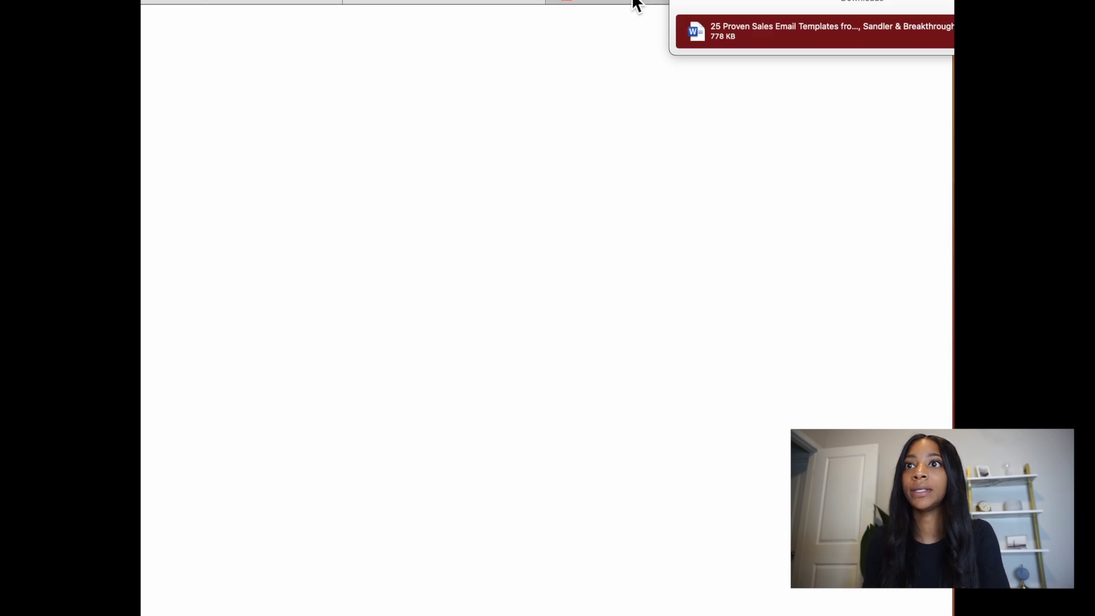
Step: Paste the meeting-request template into the InMail and replace [NAME] with the lead's first name
click(419, 5)
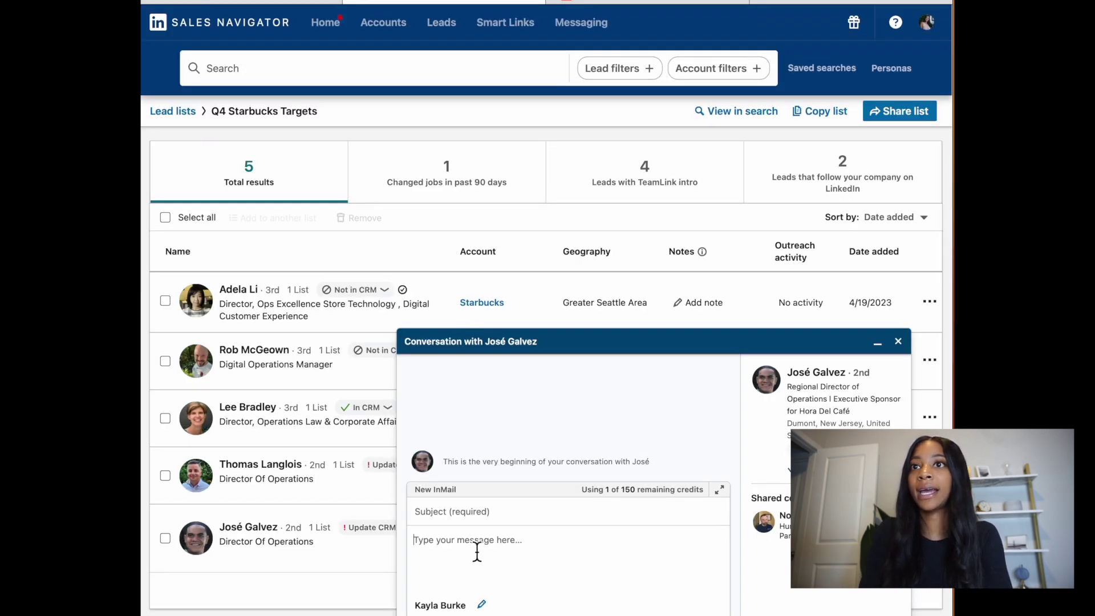
key(ctrl+v)
scroll(478, 562, up, 5)
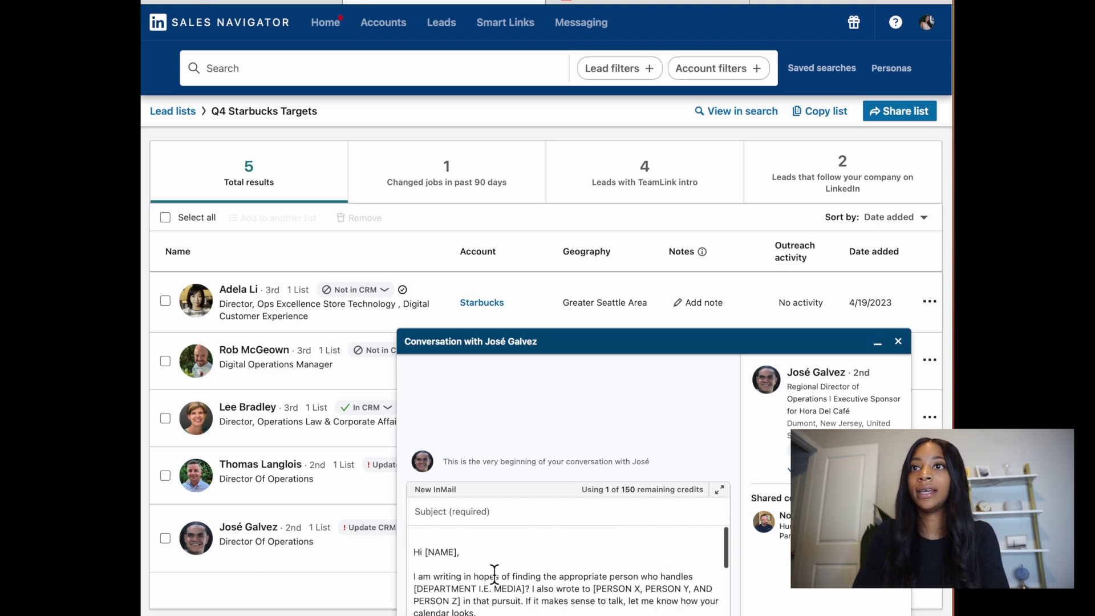
click(473, 555)
key(BackSpace)
key(BackSpace)
key(BackSpace)
key(BackSpace)
key(BackSpace)
key(BackSpace)
key(BackSpace)
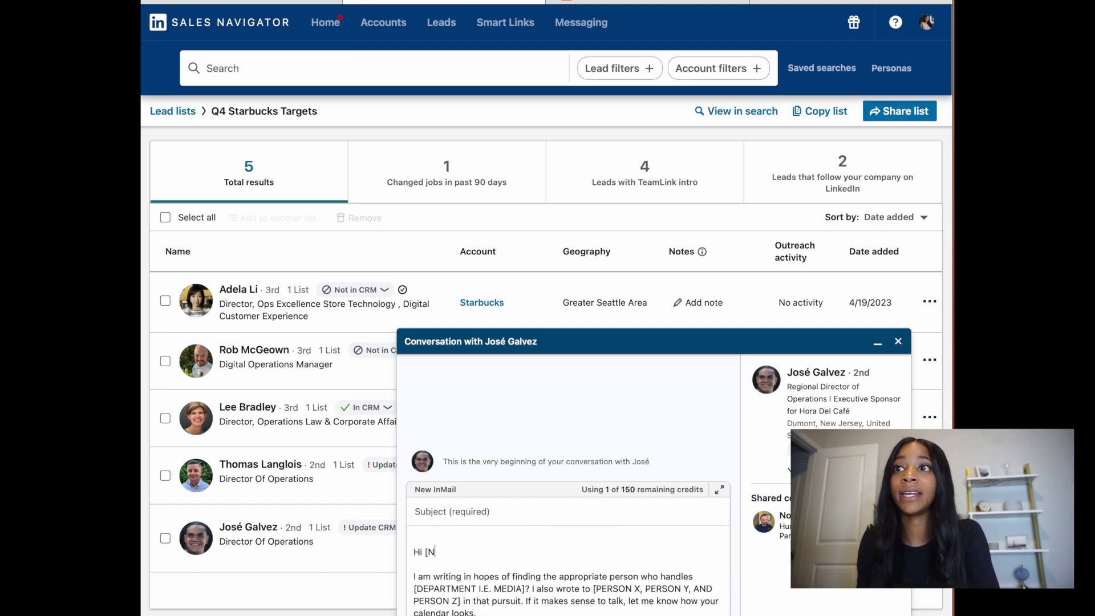
text(Jose,)
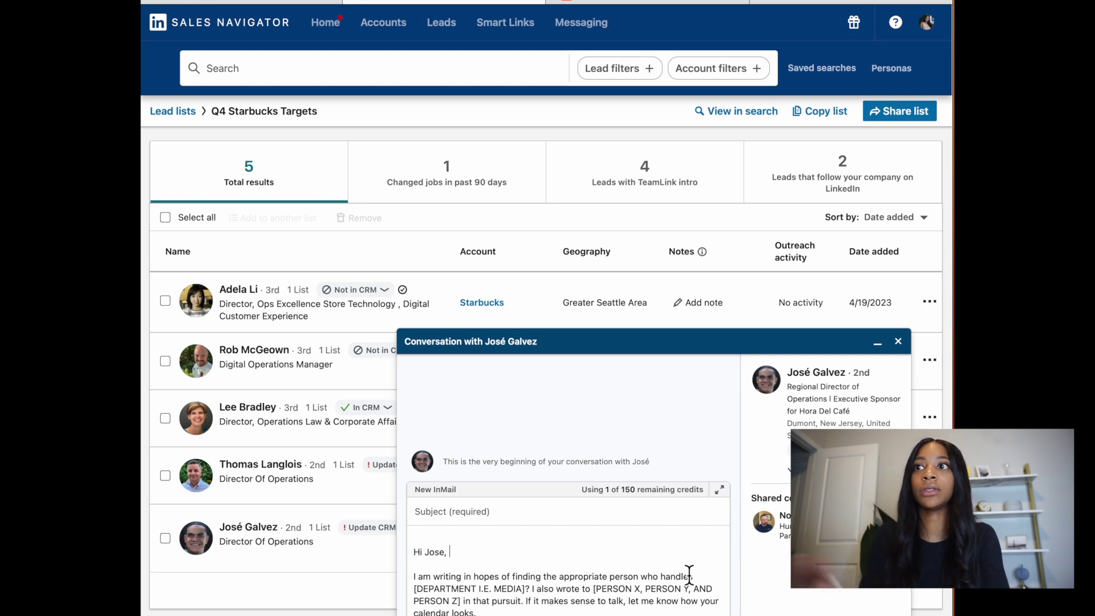
Step: Replace the department placeholder with text about tracking products across Starbucks locations nationwide
drag(532, 593, 414, 589)
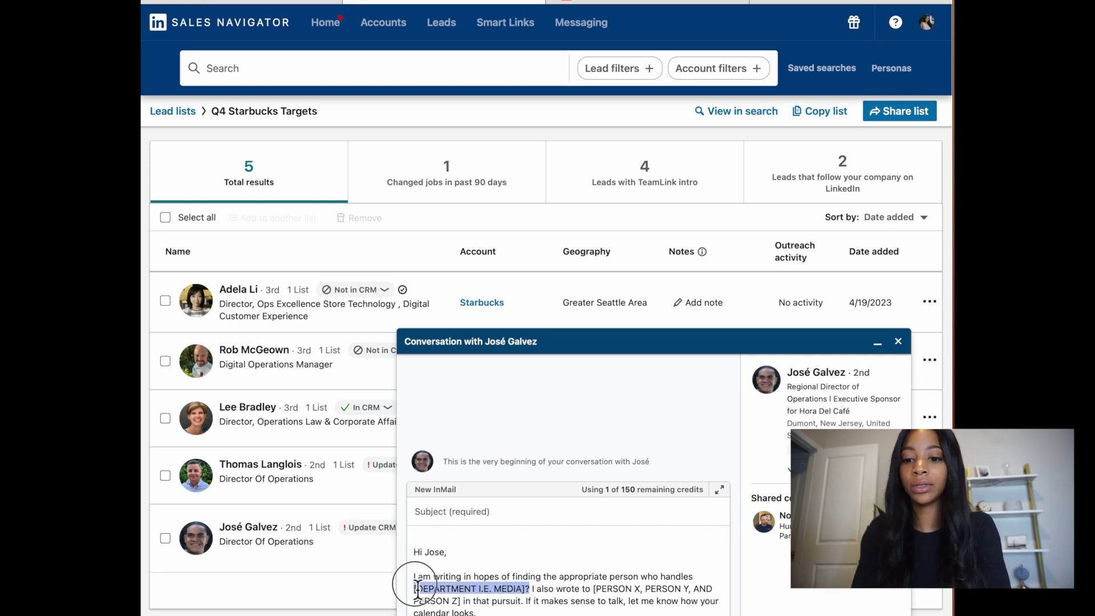
key(BackSpace)
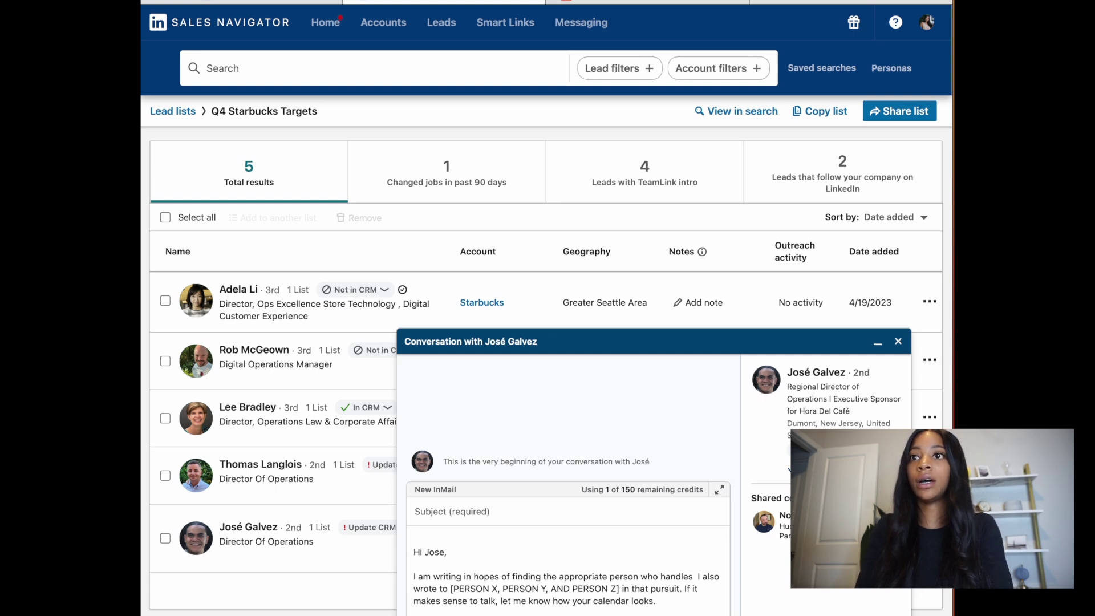
text(the management o)
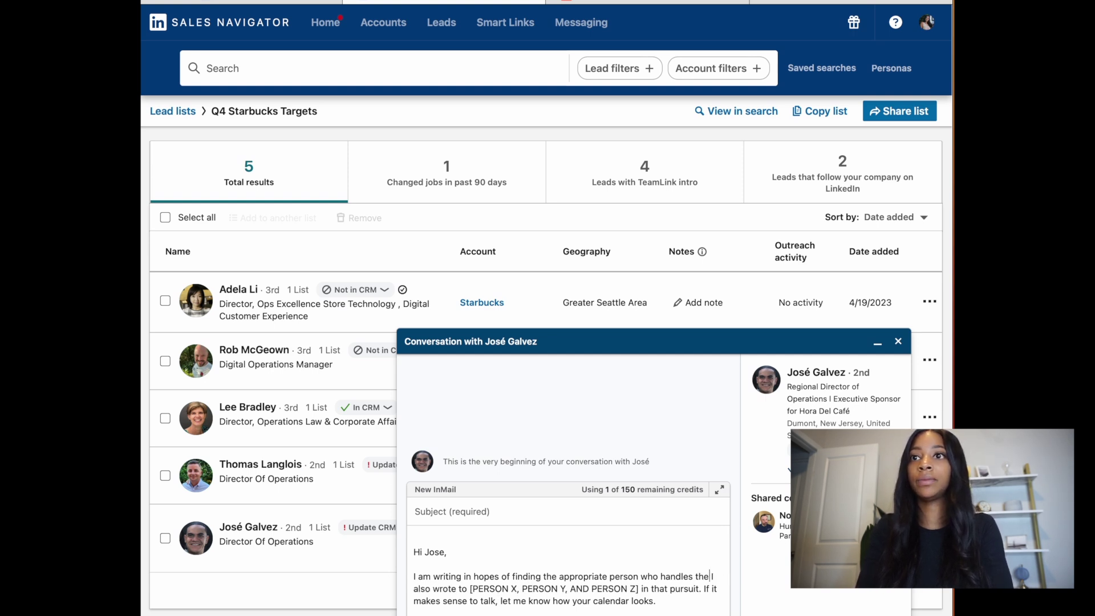
text(f tech)
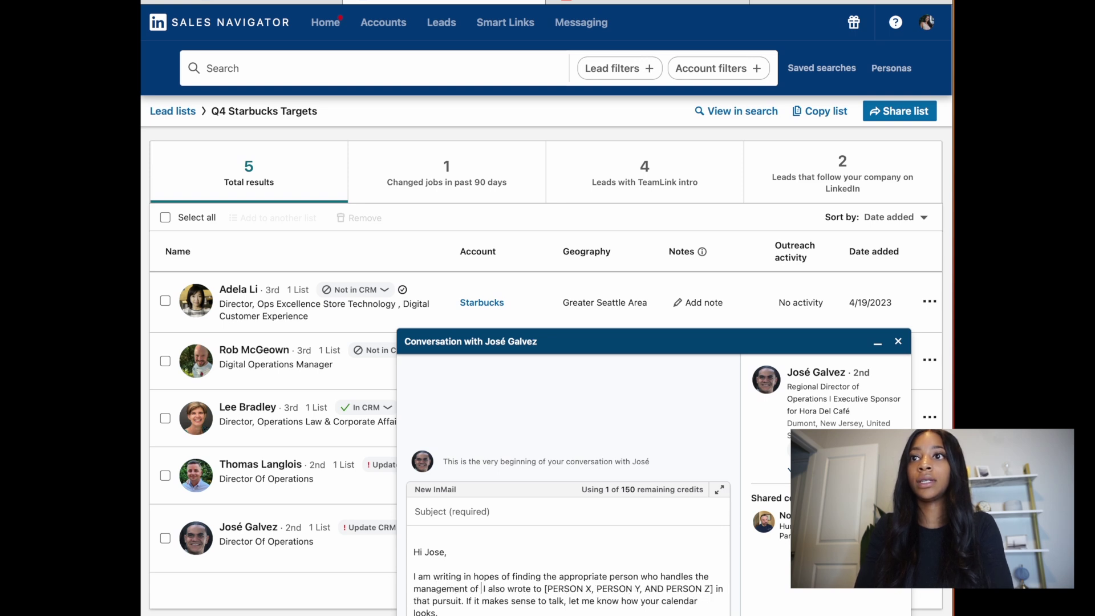
text(nology solutio)
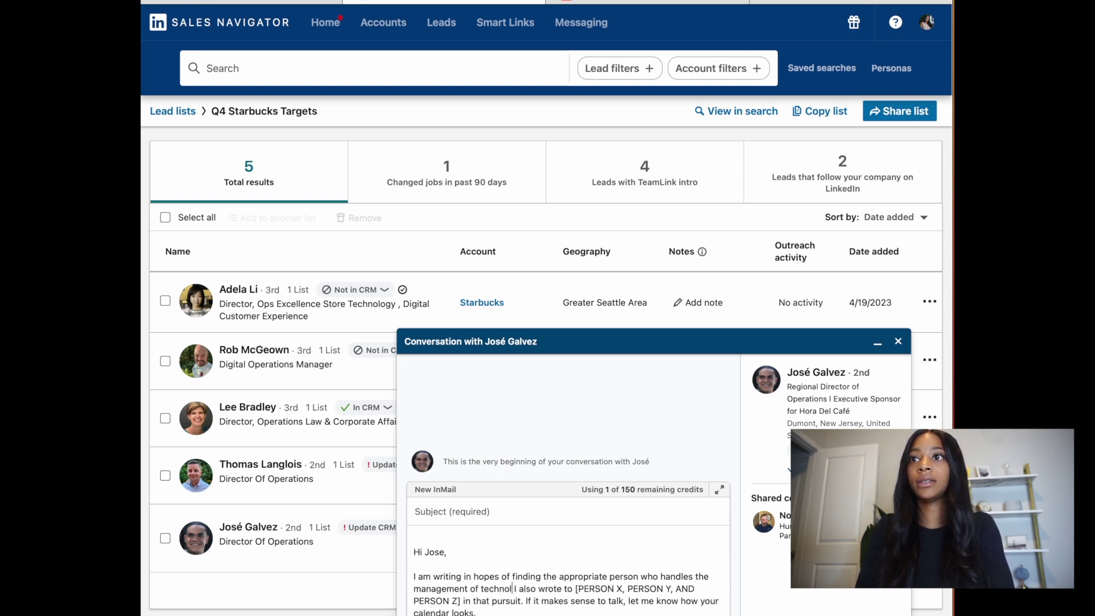
text(ns as it relat)
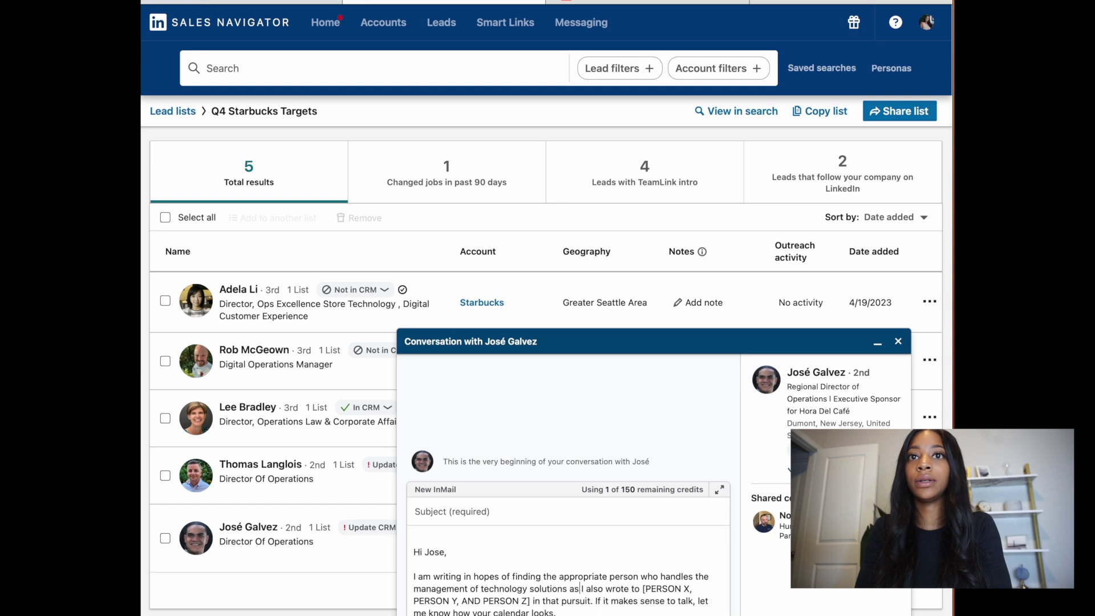
text(es to)
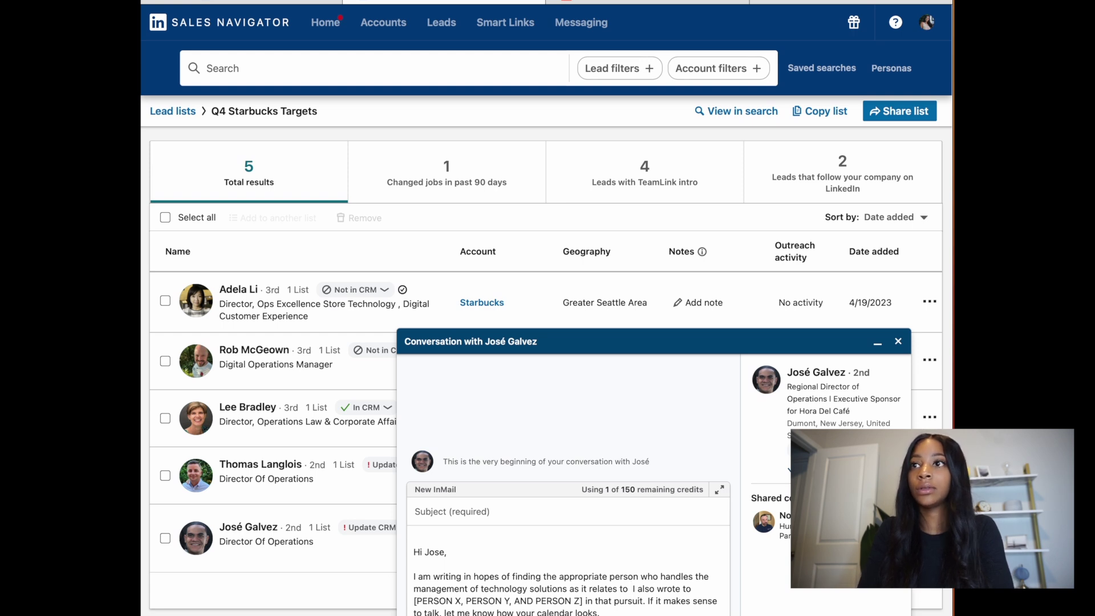
text(king and mana)
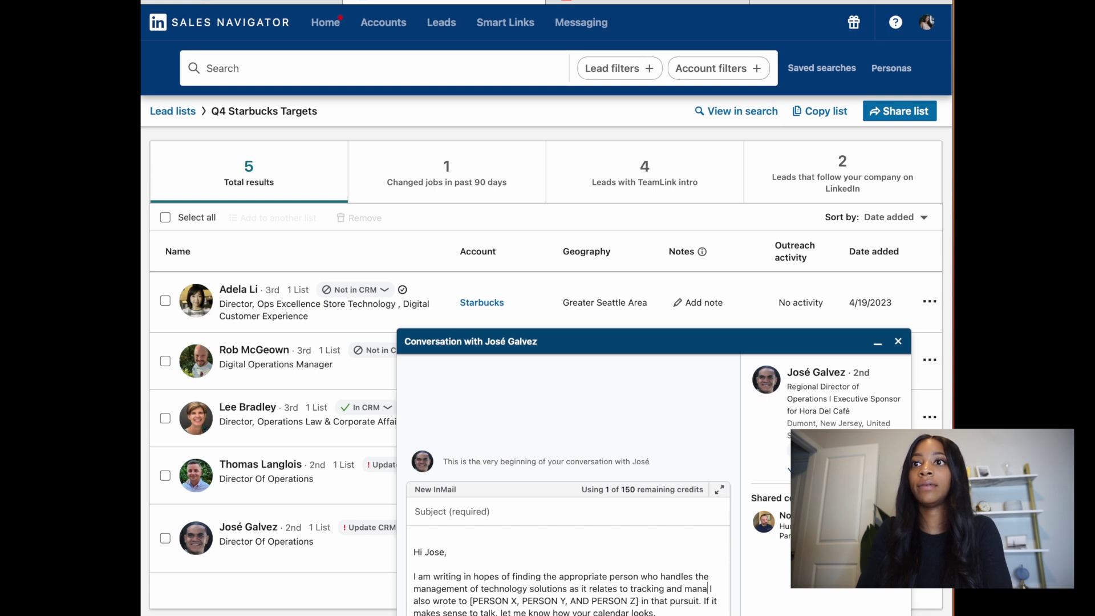
text(ging products)
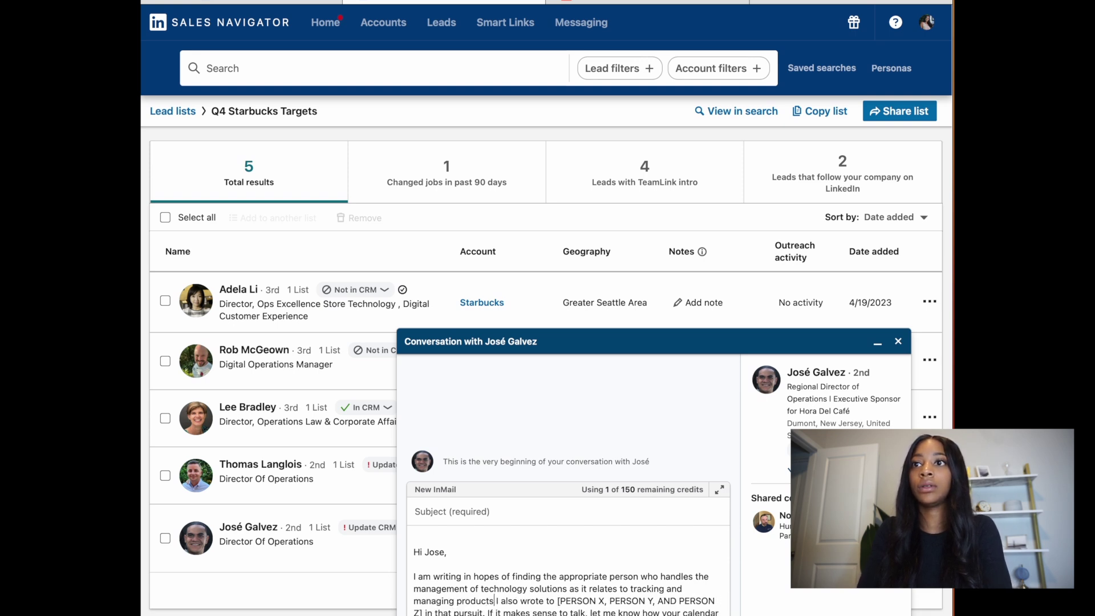
text( that you have i)
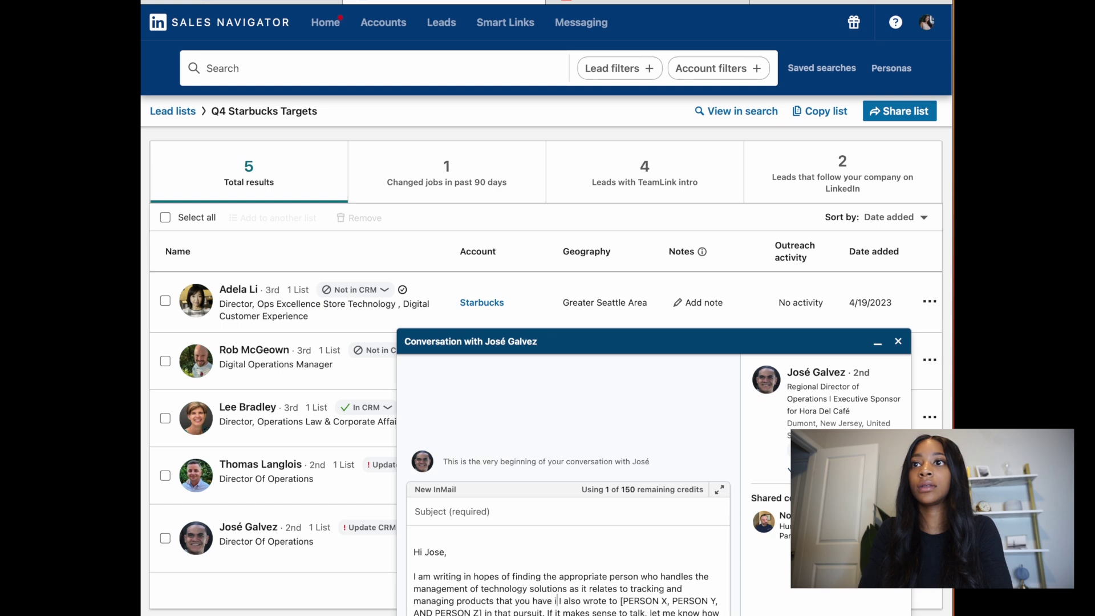
text(n your )
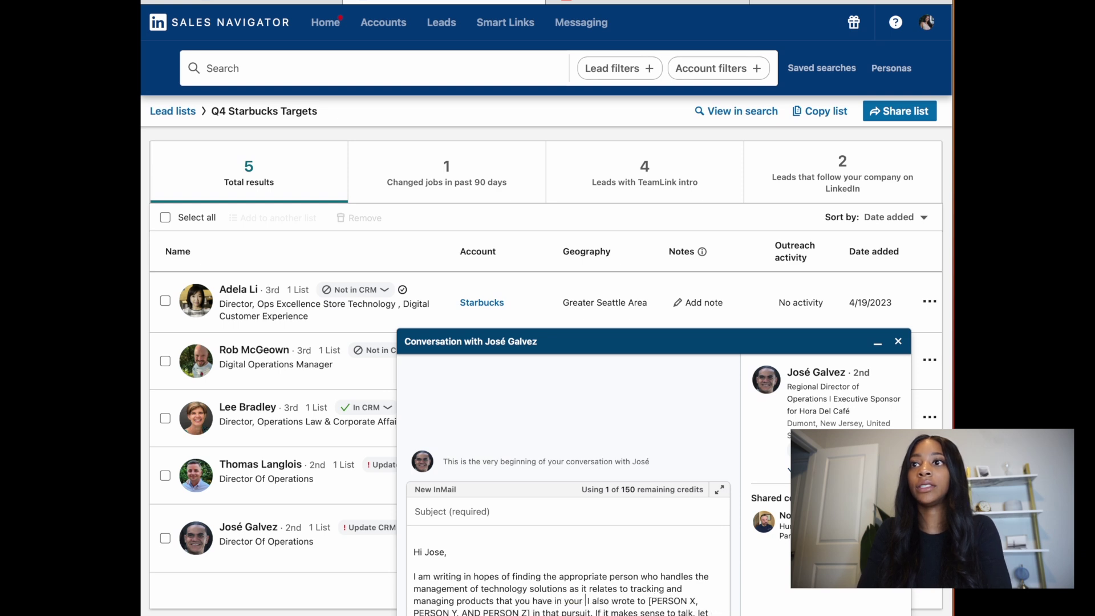
text(Stra)
key(BackSpace)
key(BackSpace)
text(arbucks loc)
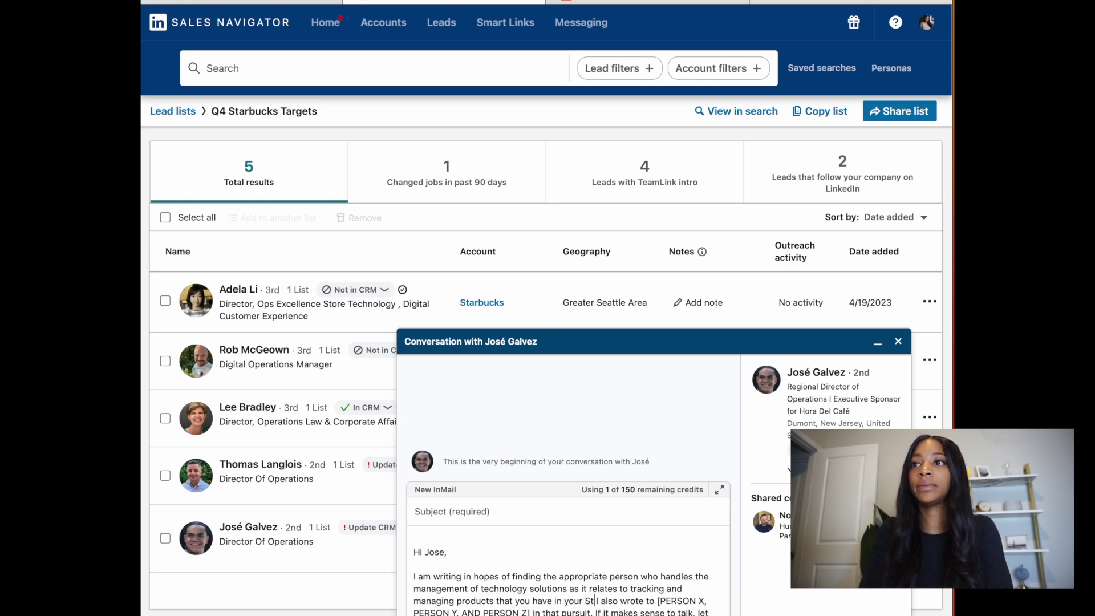
text(ations )
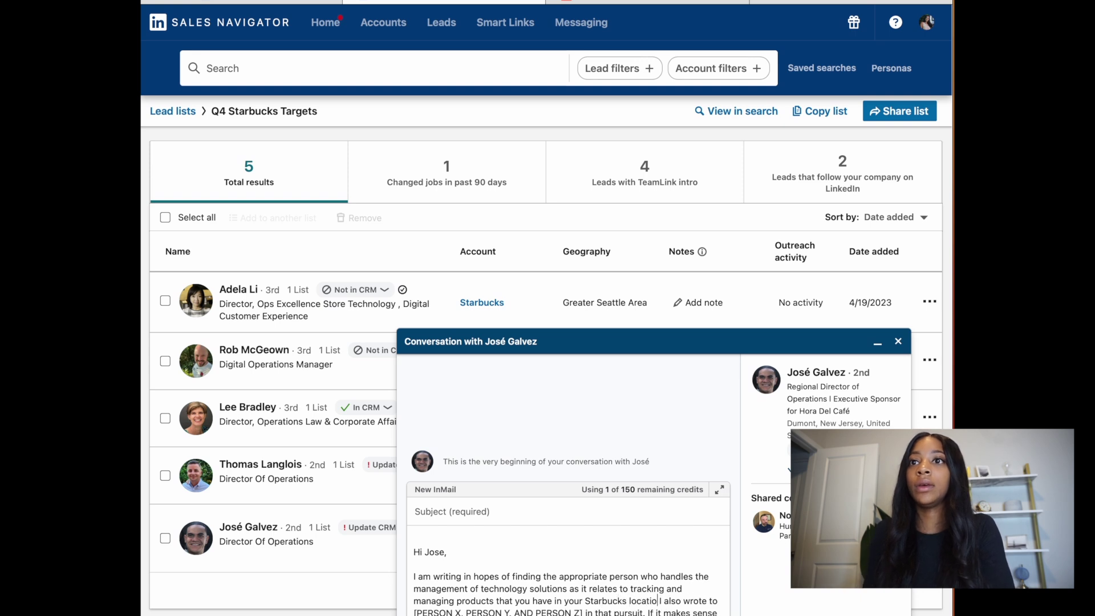
text(nationwide)
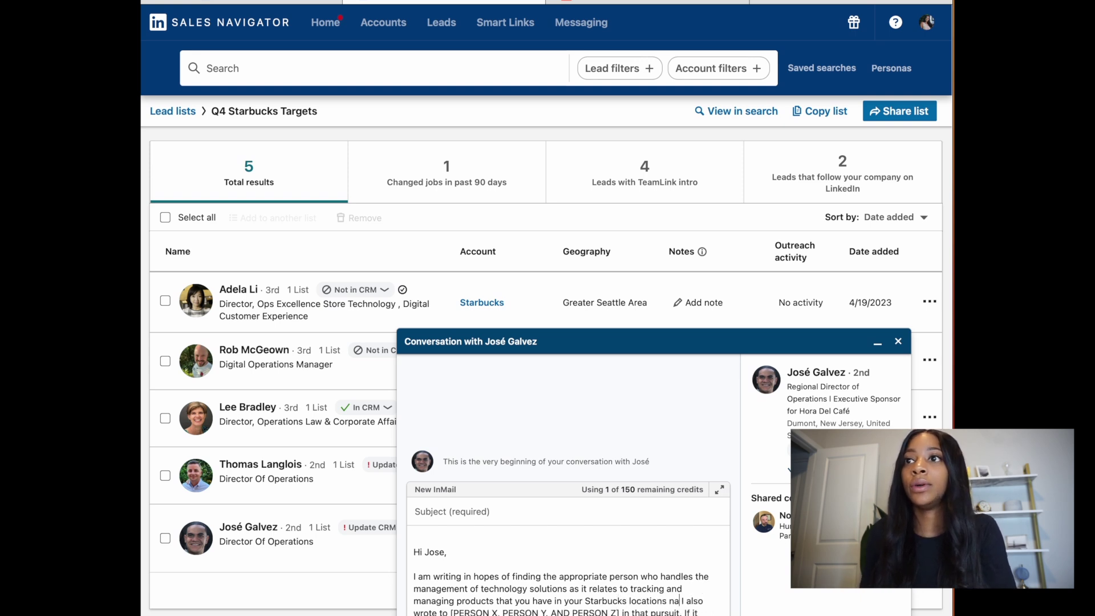
text(.)
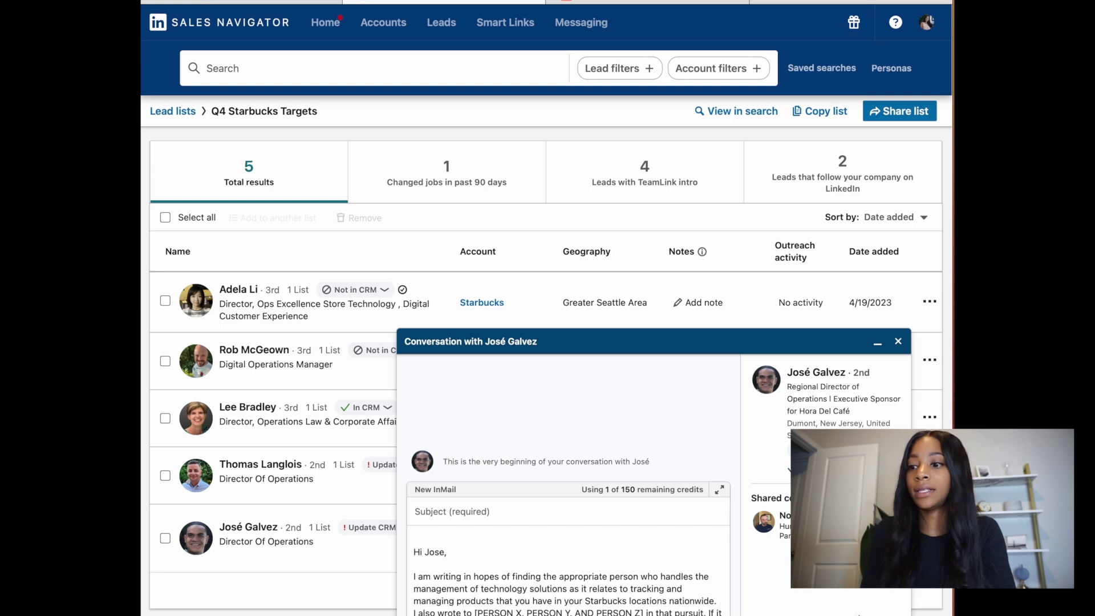
Step: Replace the [PERSON X, PERSON Y, AND PERSON Z] placeholder with a colleague's full name
scroll(644, 582, down, 1)
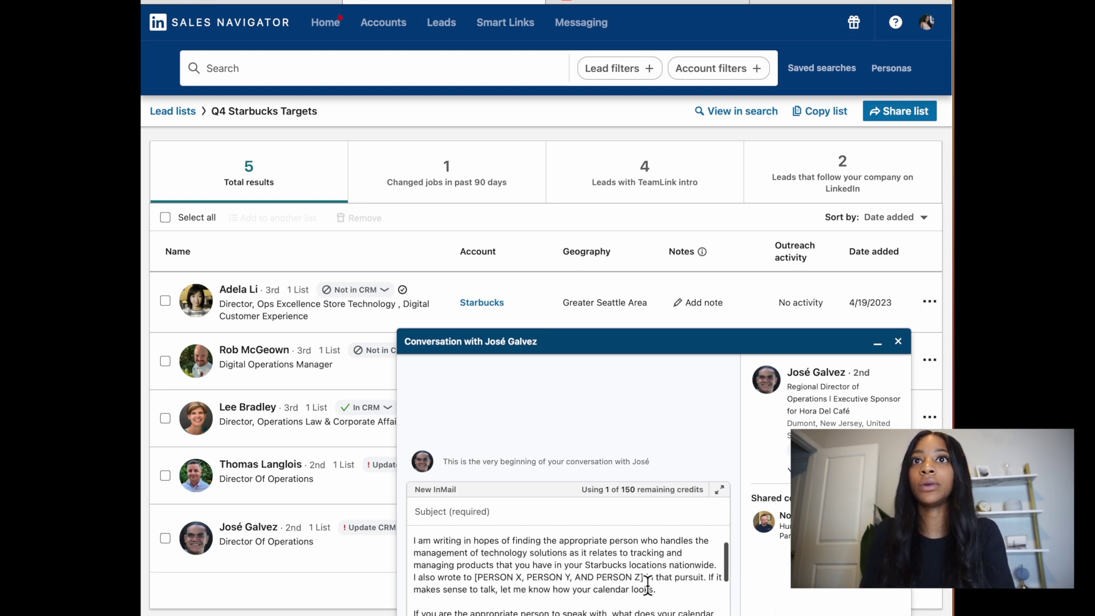
drag(644, 577, 473, 577)
key(BackSpace)
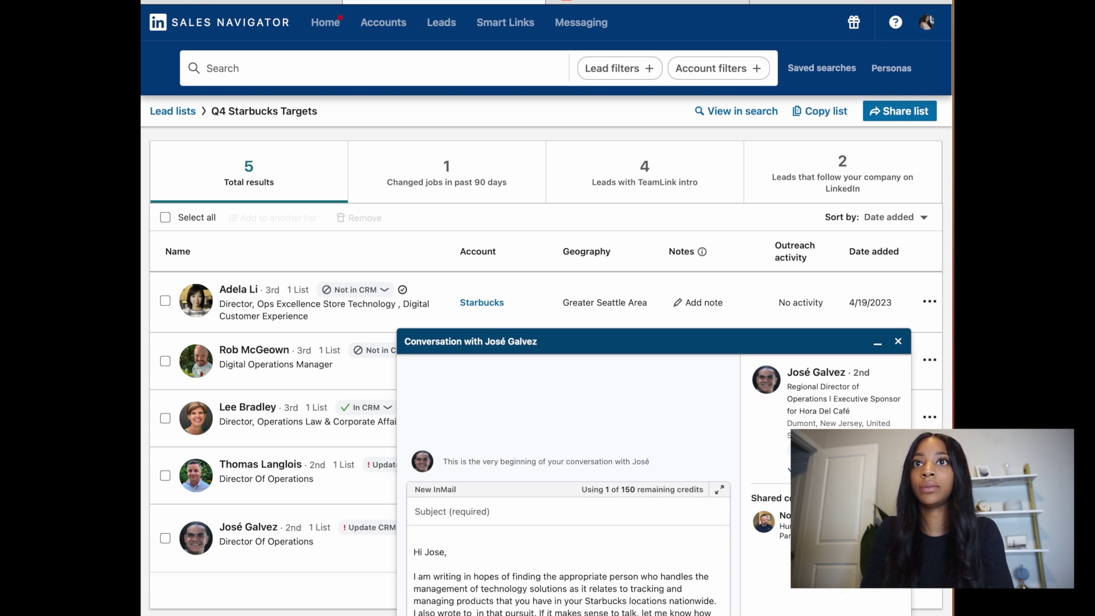
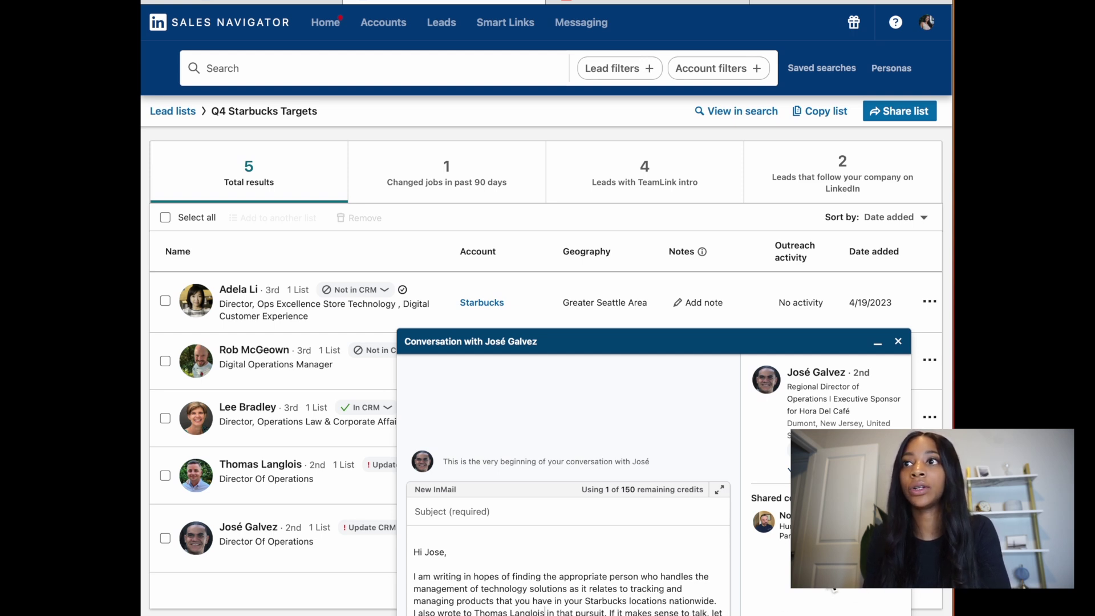
scroll(579, 606, down, 2)
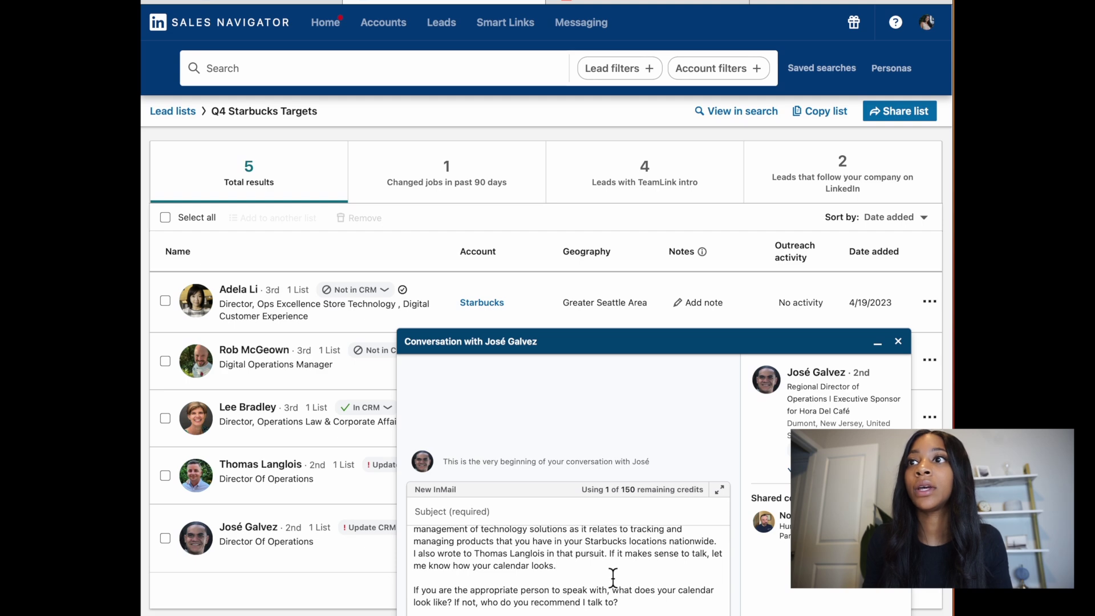
Step: After the calendar sentence, begin a paragraph about working with other food service companies like Starbucks
scroll(611, 580, down, 2)
scroll(609, 581, up, 3)
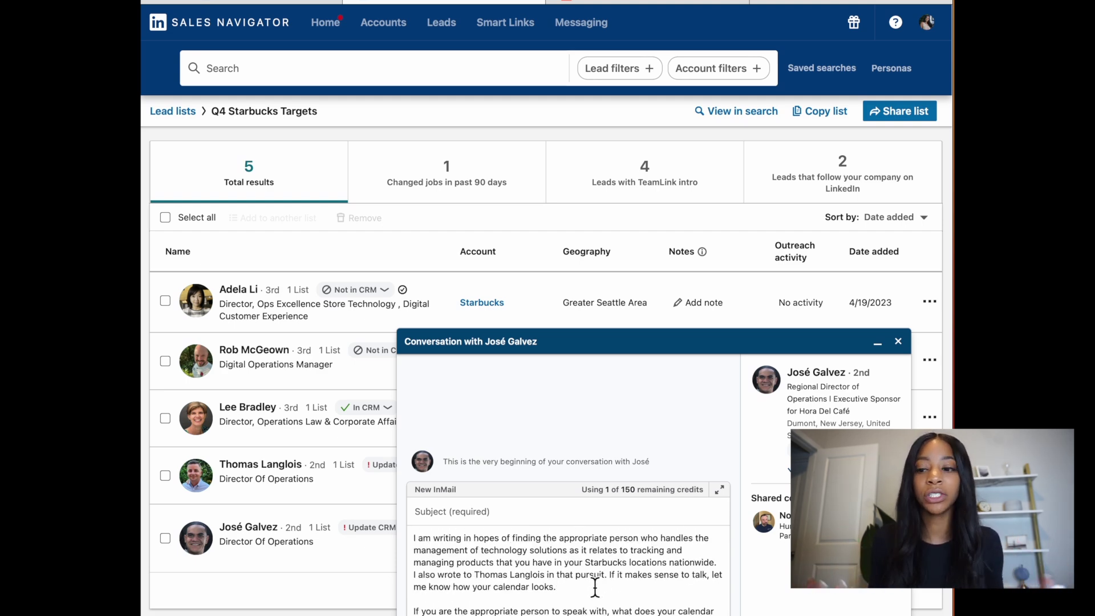
scroll(595, 588, down, 1)
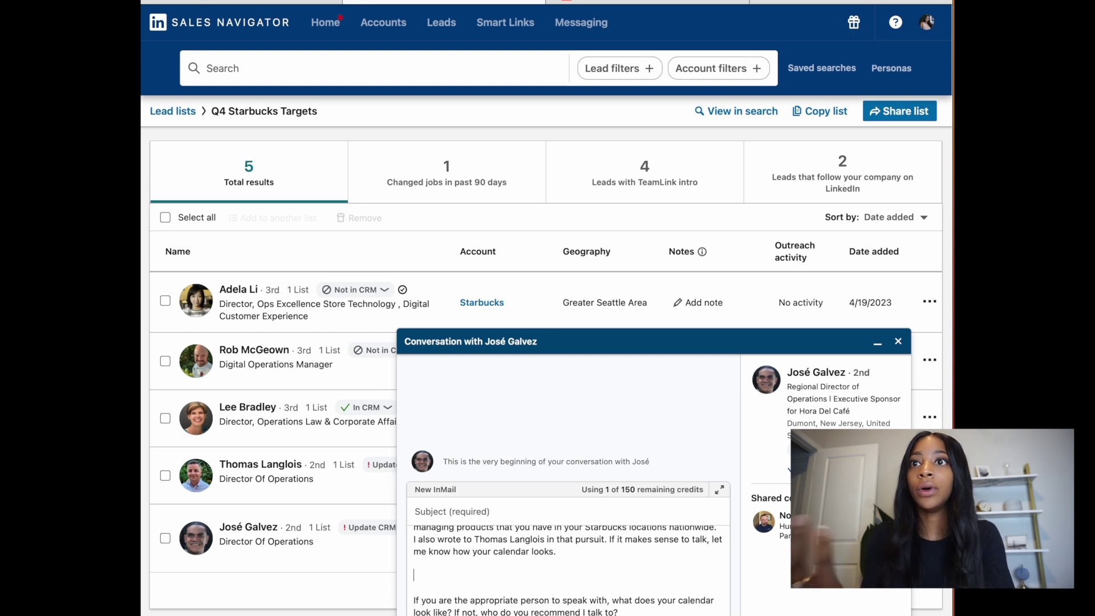
text(W)
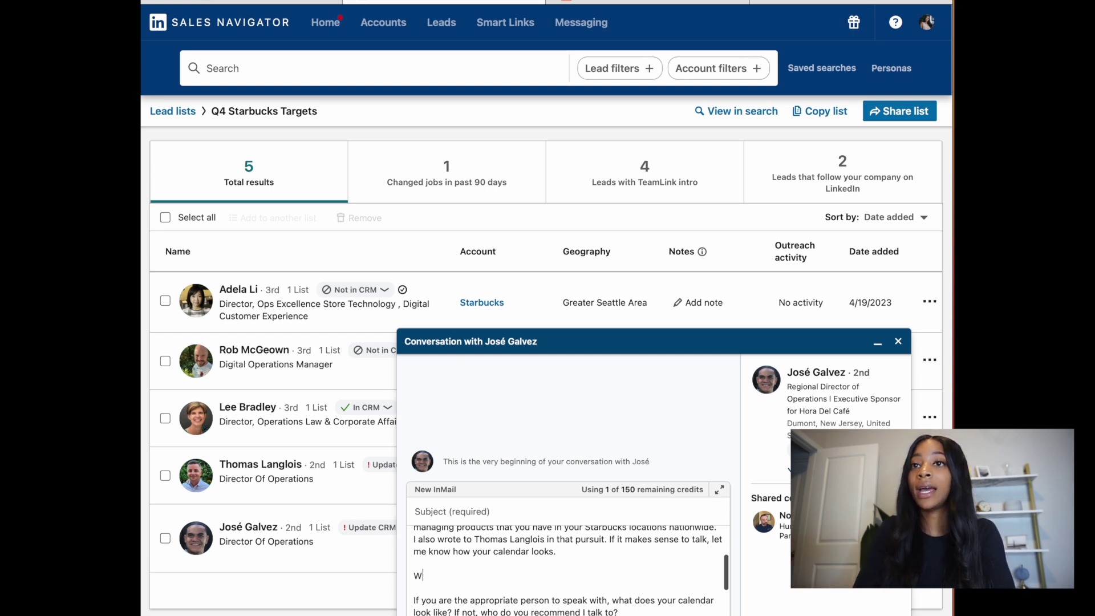
text(e have been working with other )
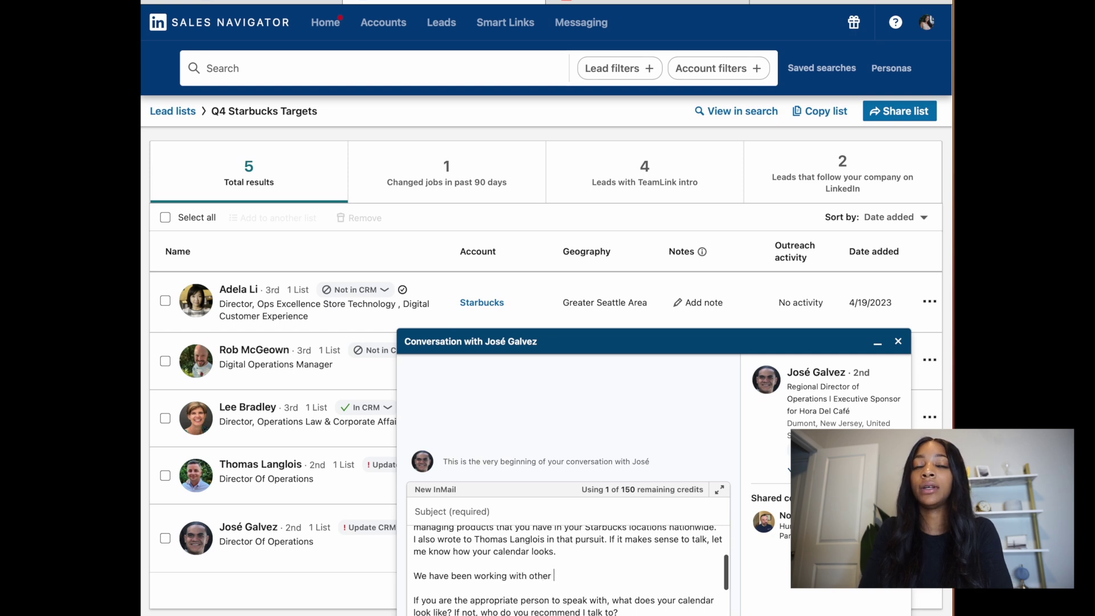
text(food ser)
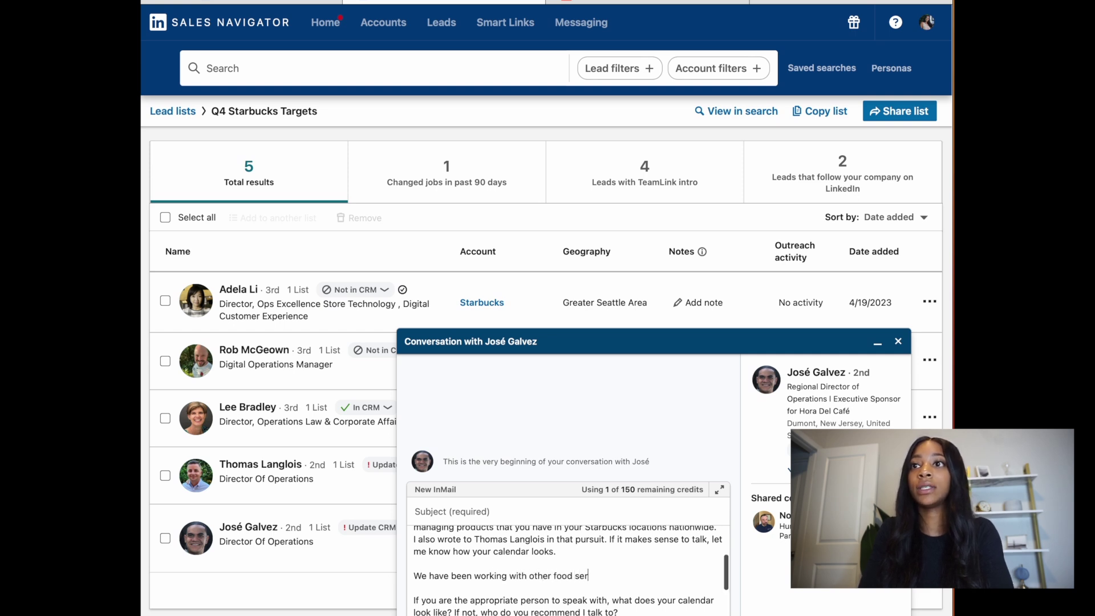
text(vice compan)
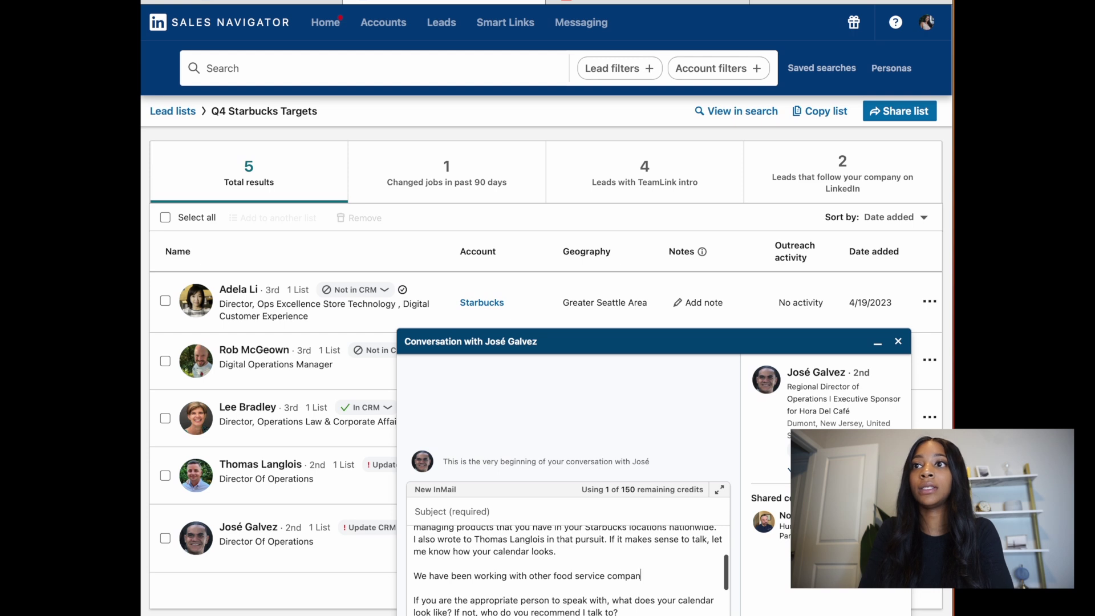
text(ies just like Starbucks and we)
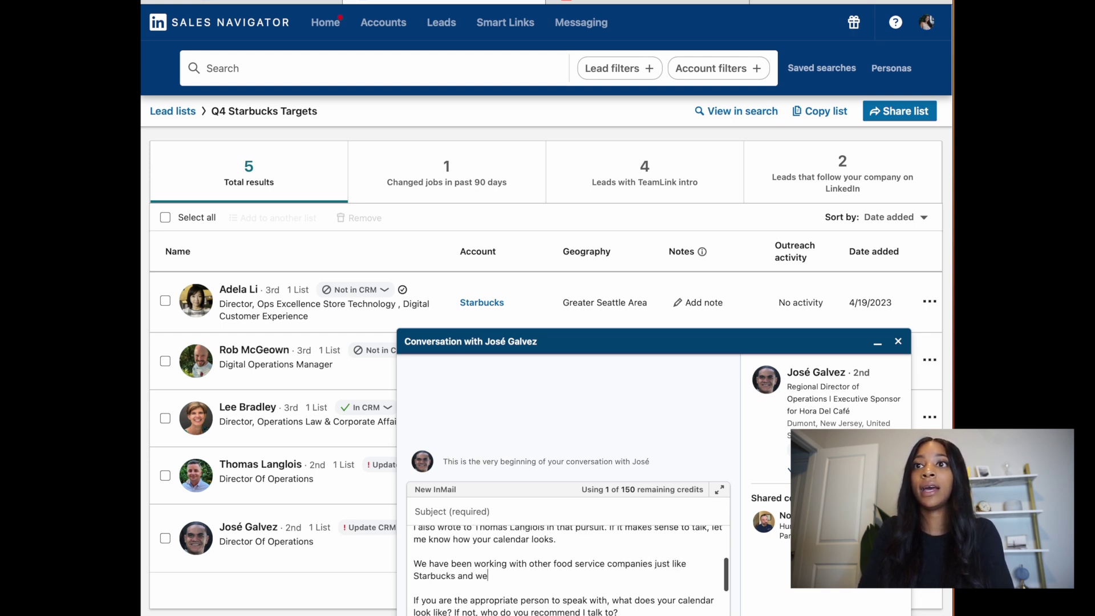
text( have ha)
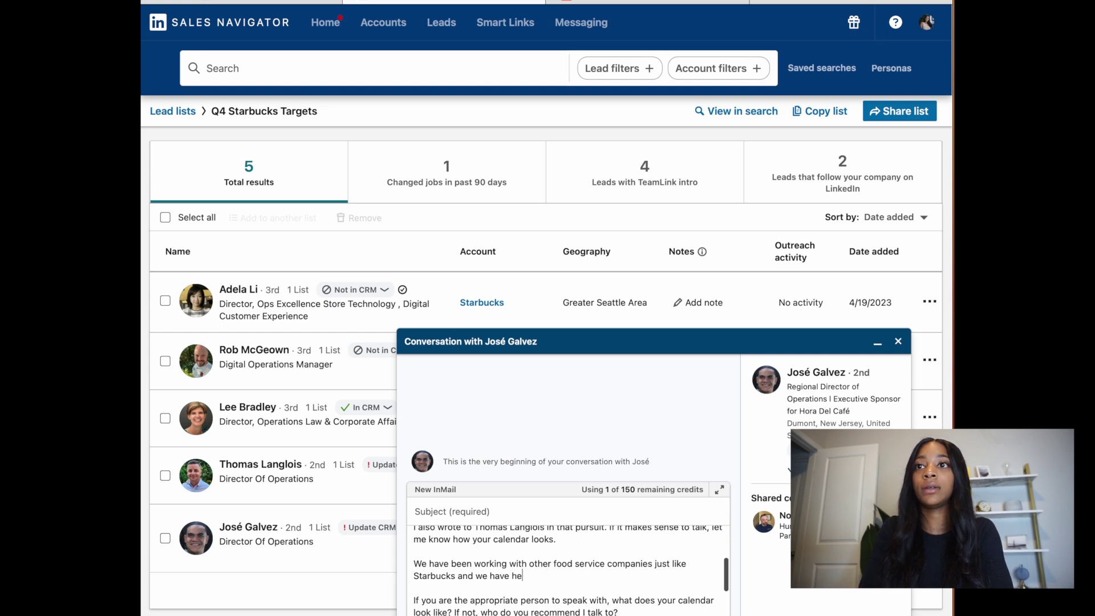
text(lped them save)
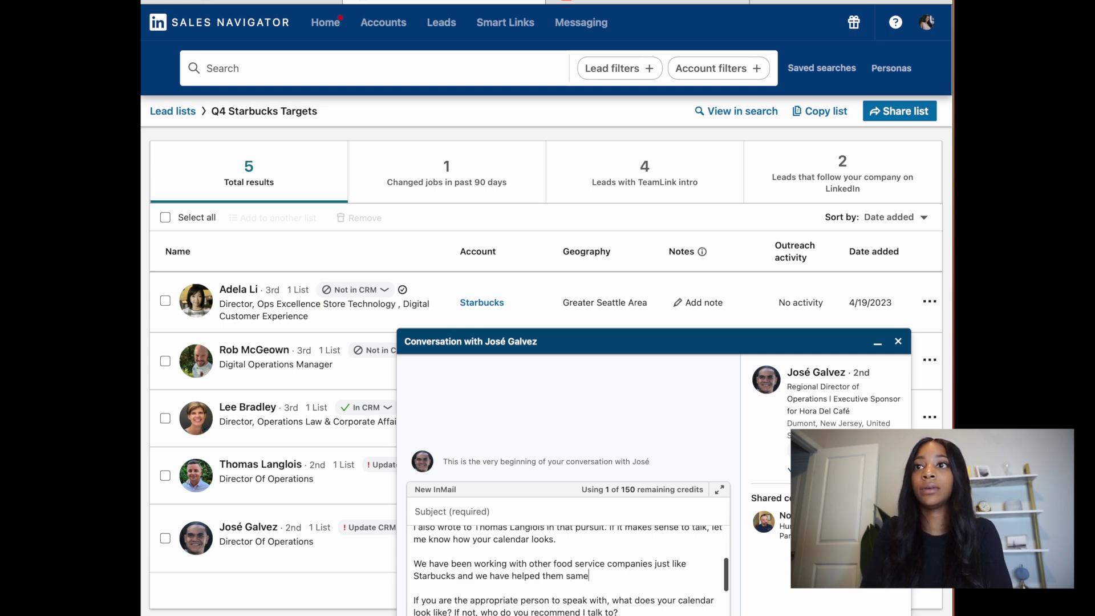
Step: Finish the store-inventory and cost-cutting paragraph, ending it 'with their bottom line' instead of 'around any excess'
key(BackSpace)
key(BackSpace)
text(ave a t)
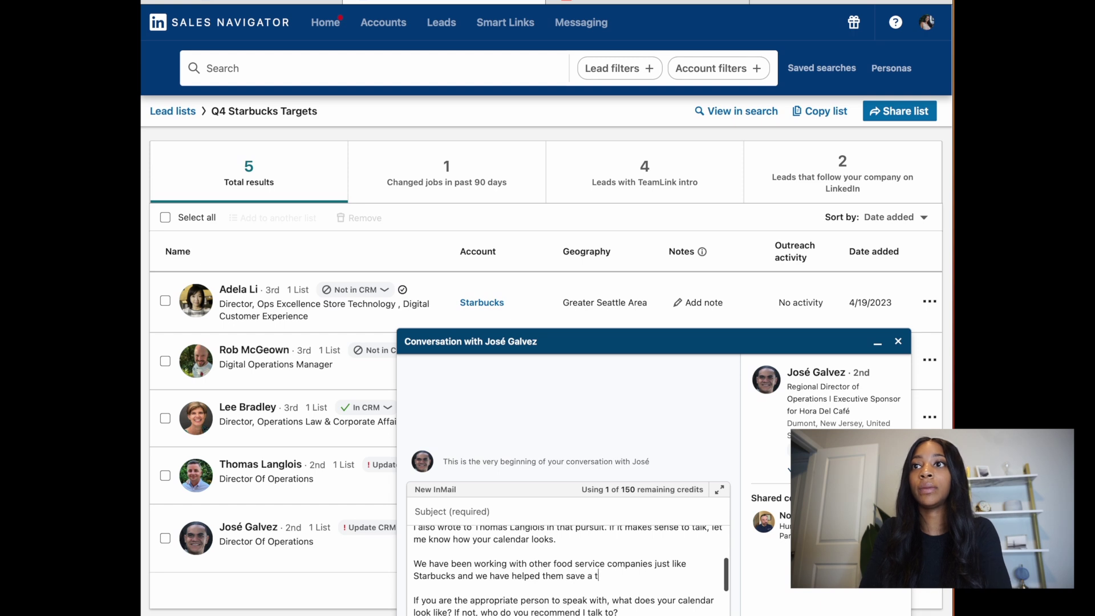
text(remendous amou)
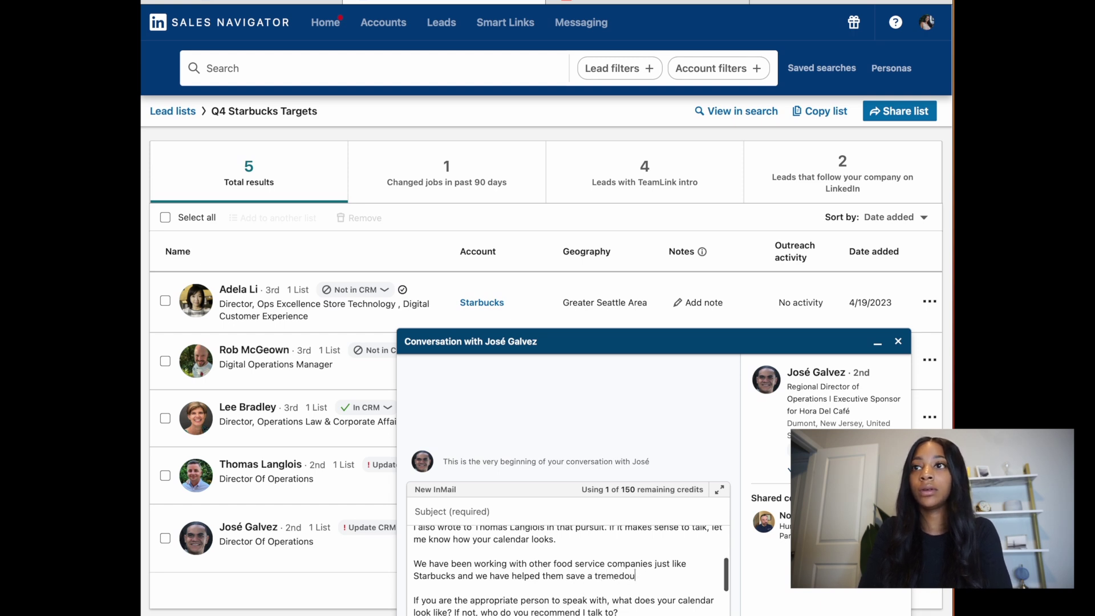
text(nt as it )
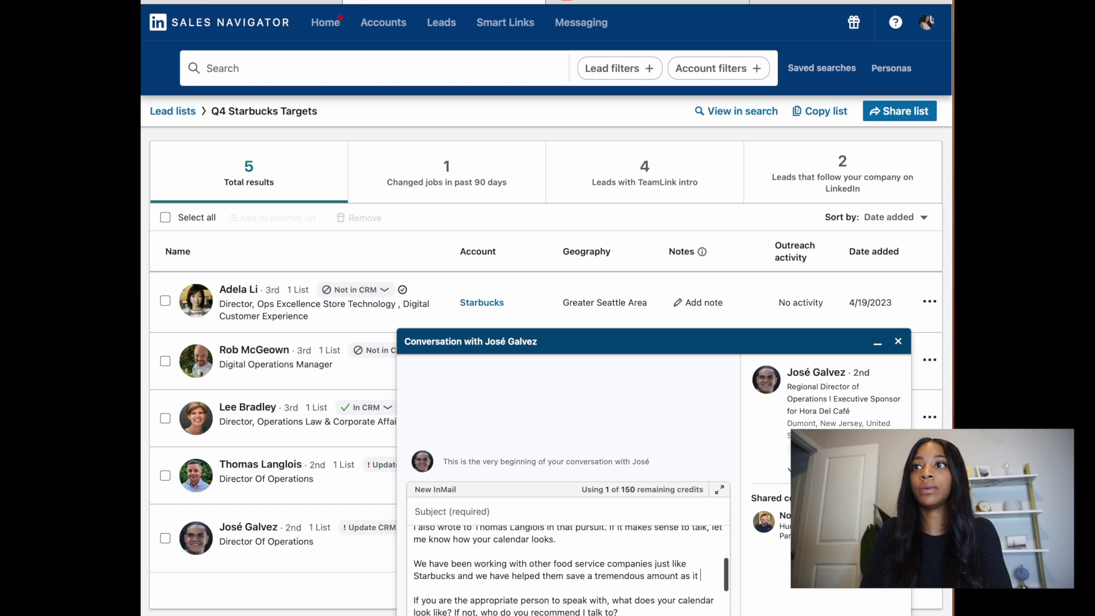
text(relates to understanding)
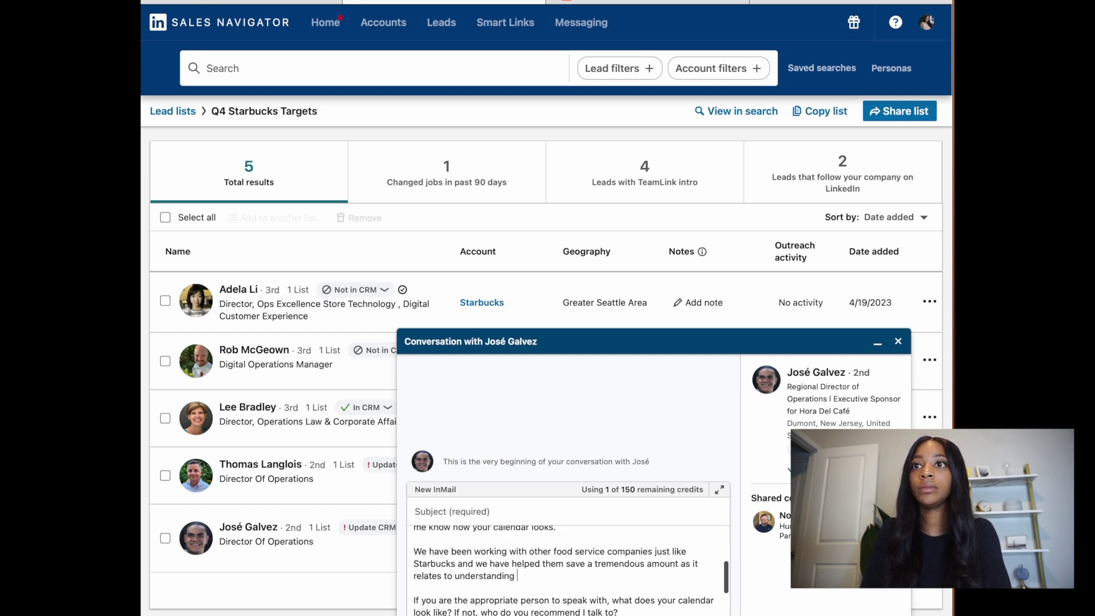
text( store inv)
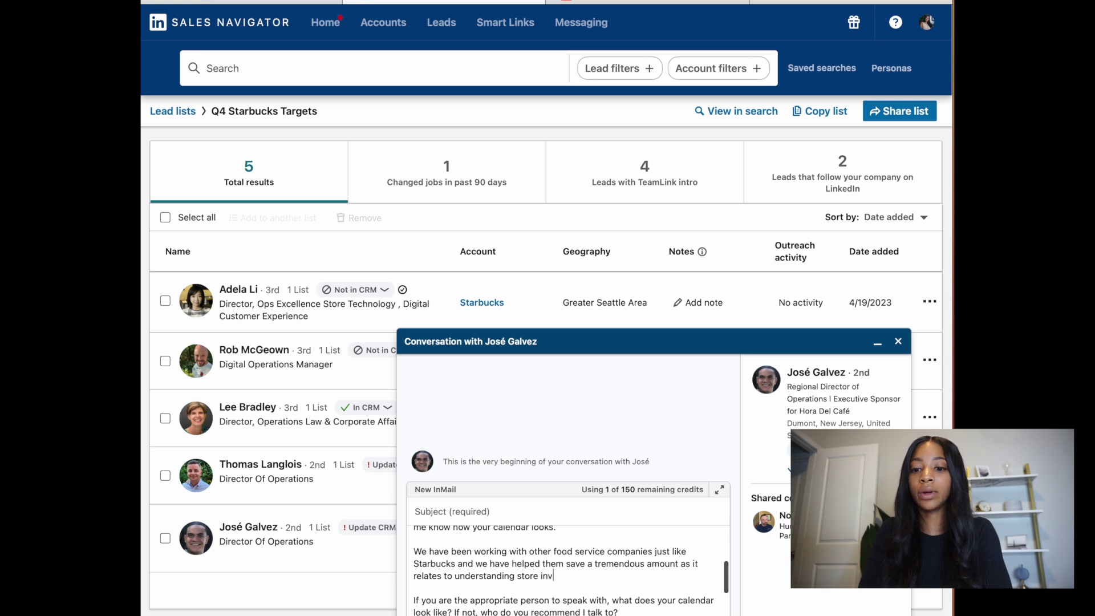
text(entory)
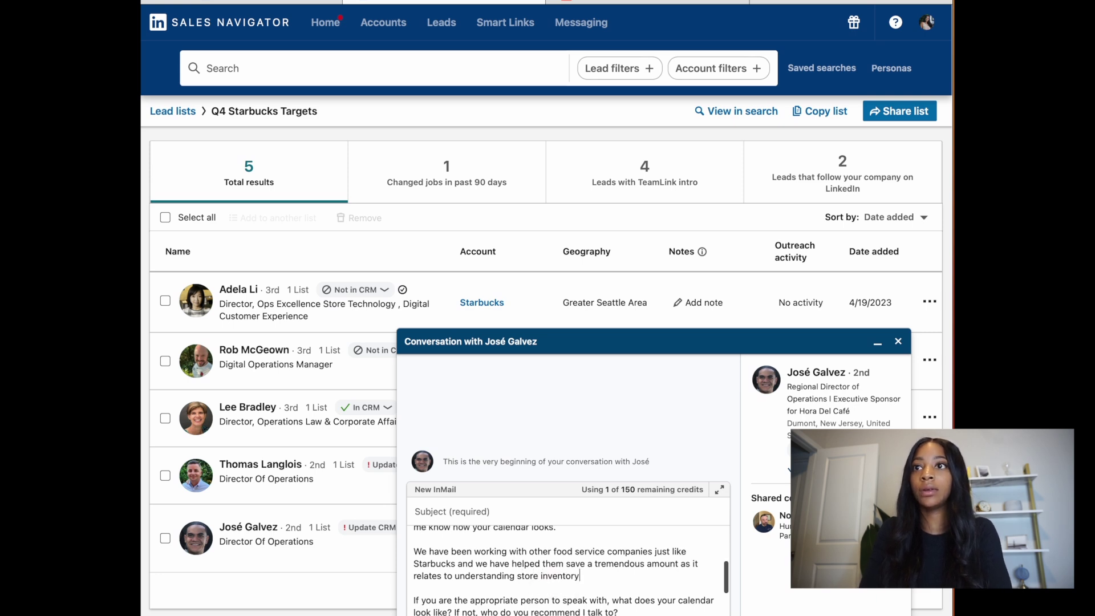
text( and cutting )
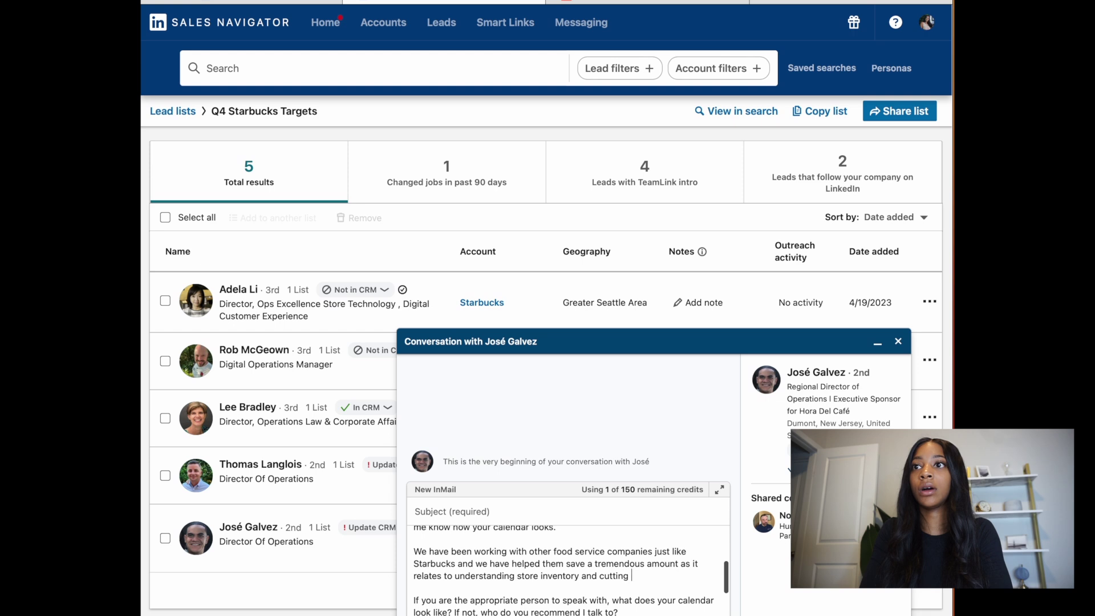
text(cost arou)
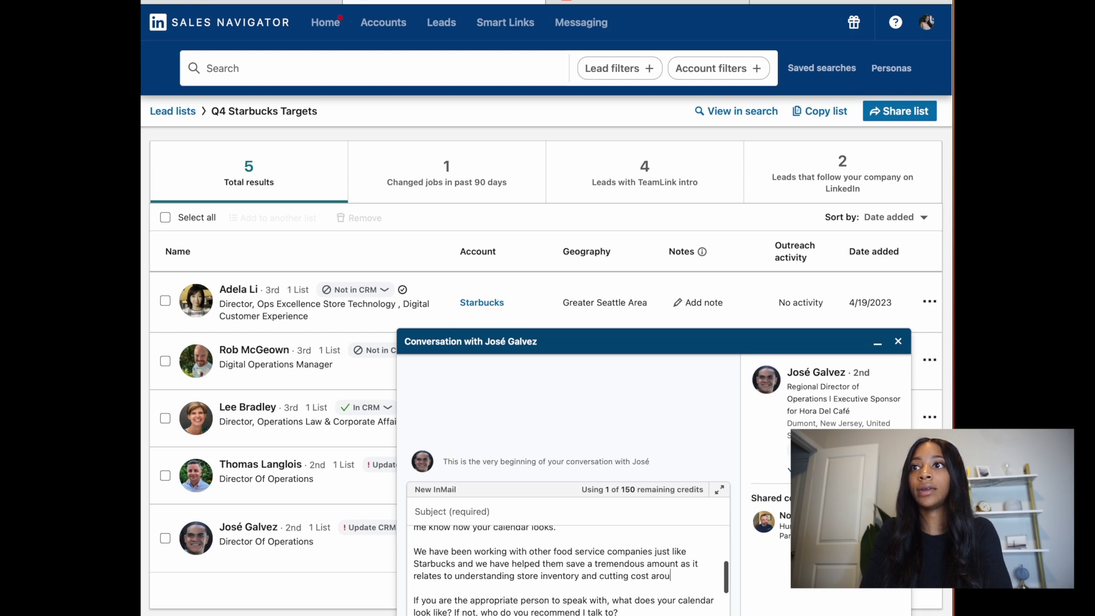
text(nd any exc)
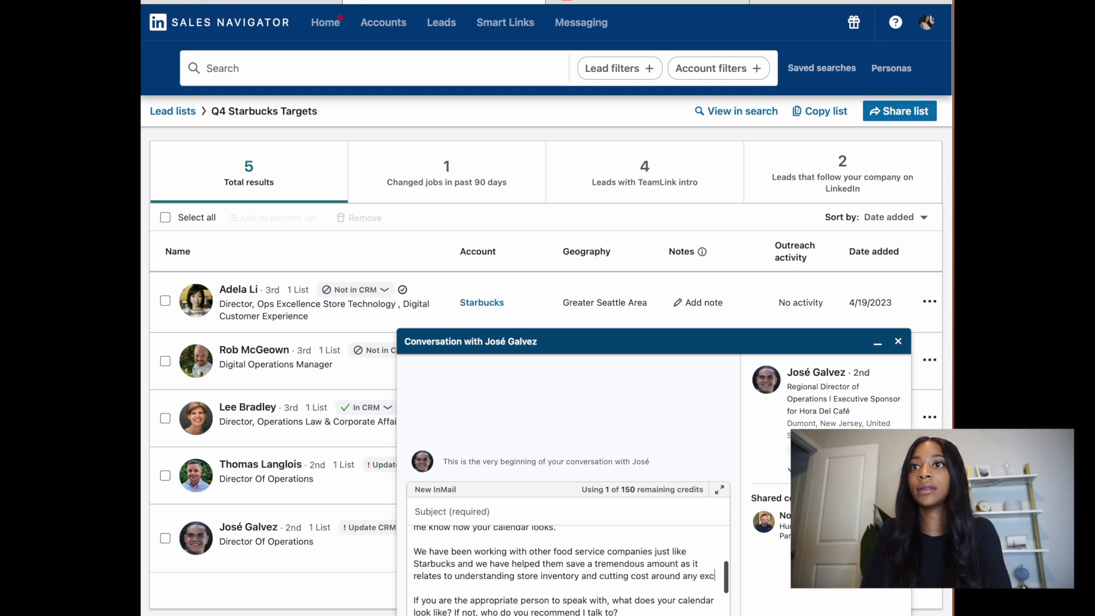
text(ess.)
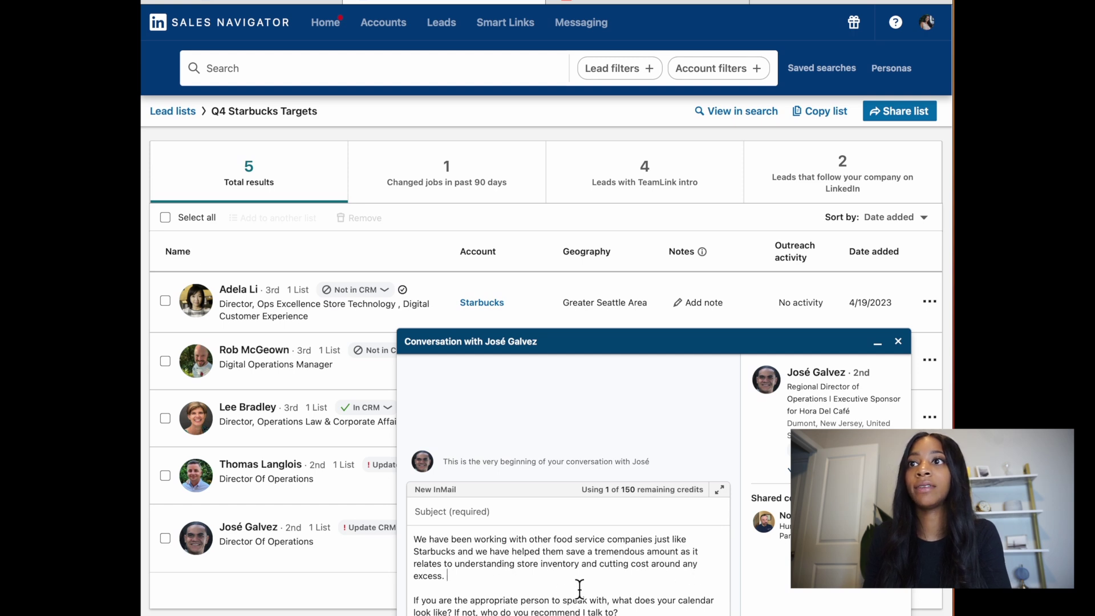
click(611, 579)
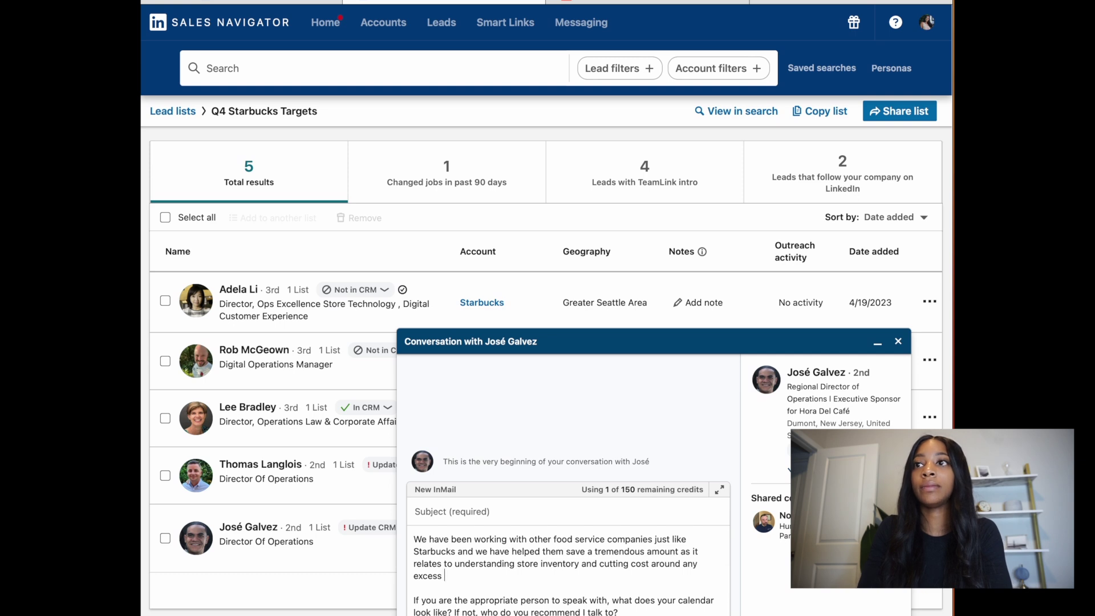
key(BackSpace)
key(BackSpace)
key(BackSpace)
key(BackSpace)
key(BackSpace)
key(BackSpace)
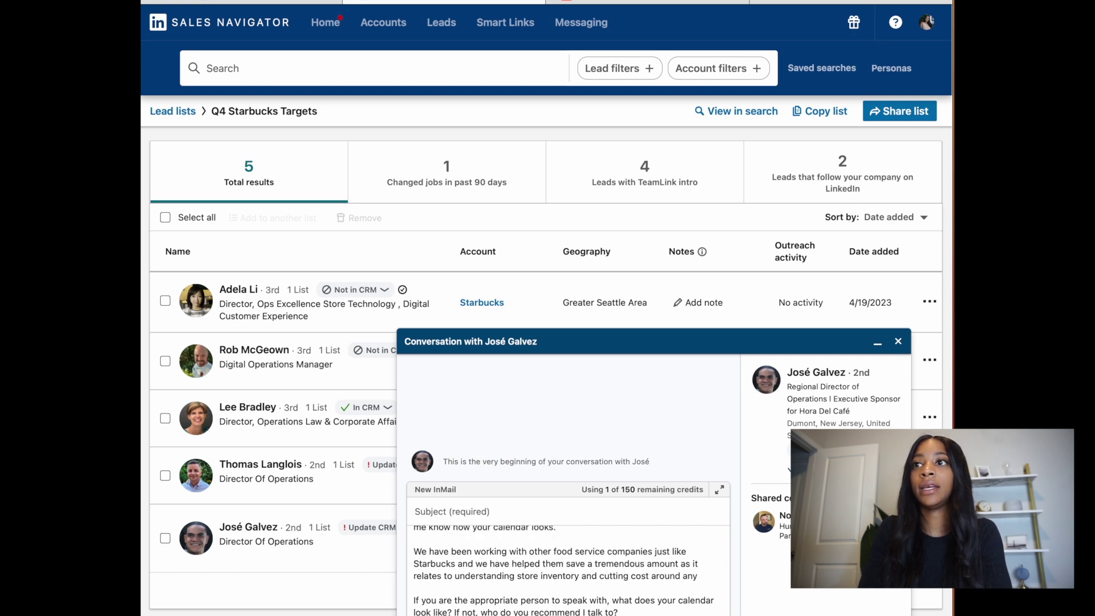
key(BackSpace)
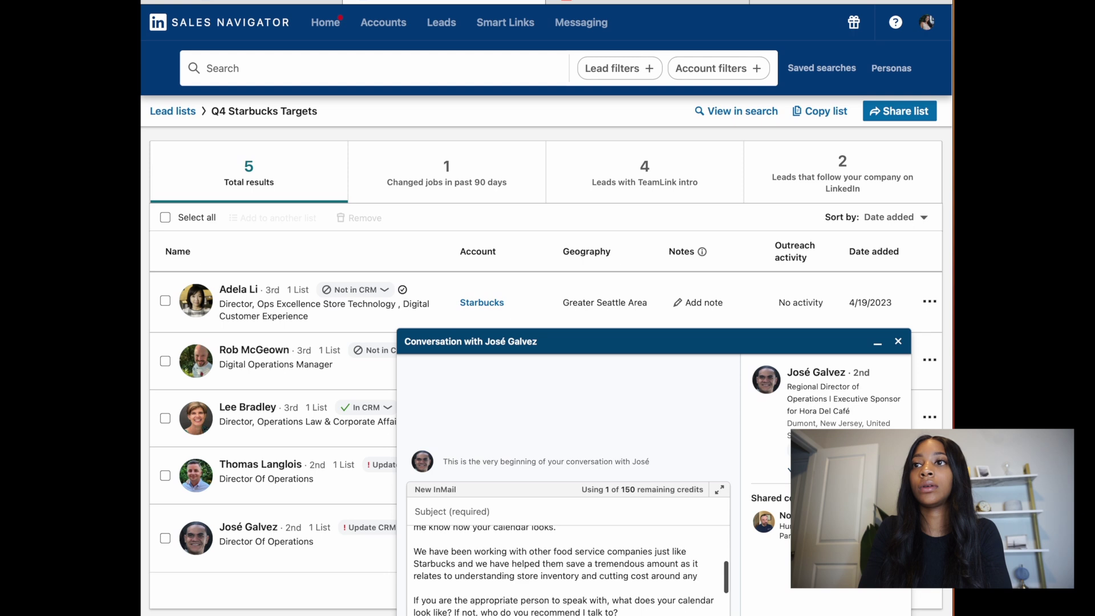
key(BackSpace)
key(BackSpace)
key(BackSpace)
key(BackSpace)
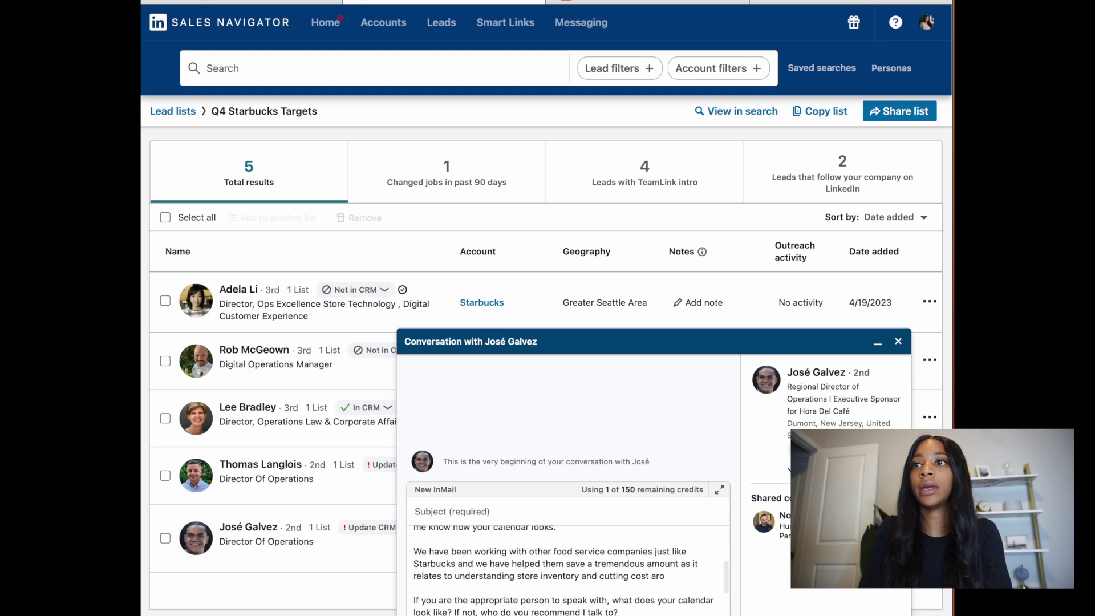
key(BackSpace)
key(BackSpace)
text(with th)
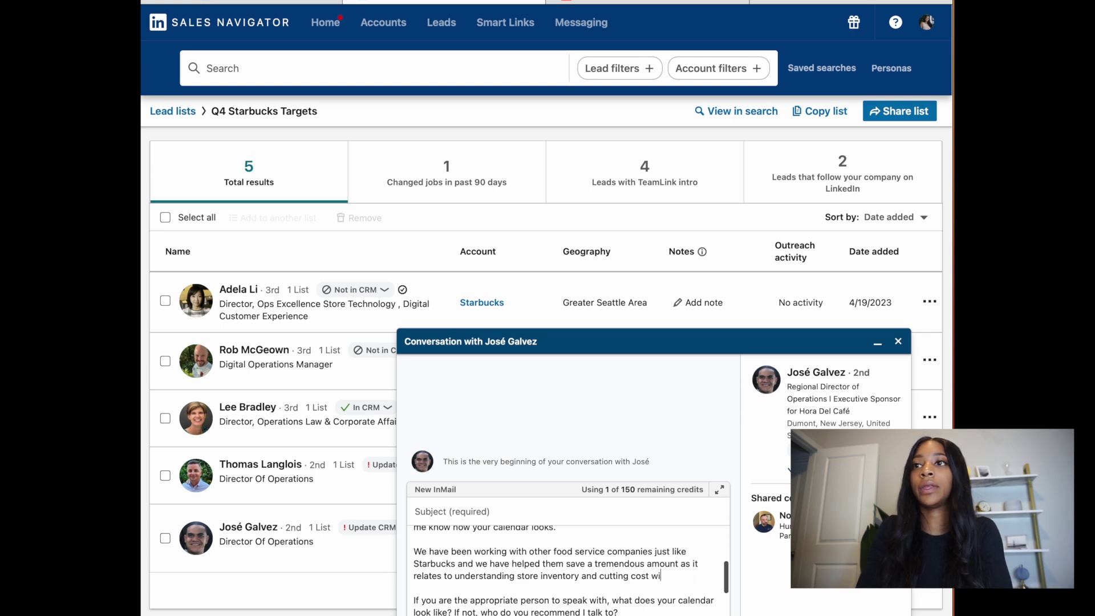
text(eir bottom line.)
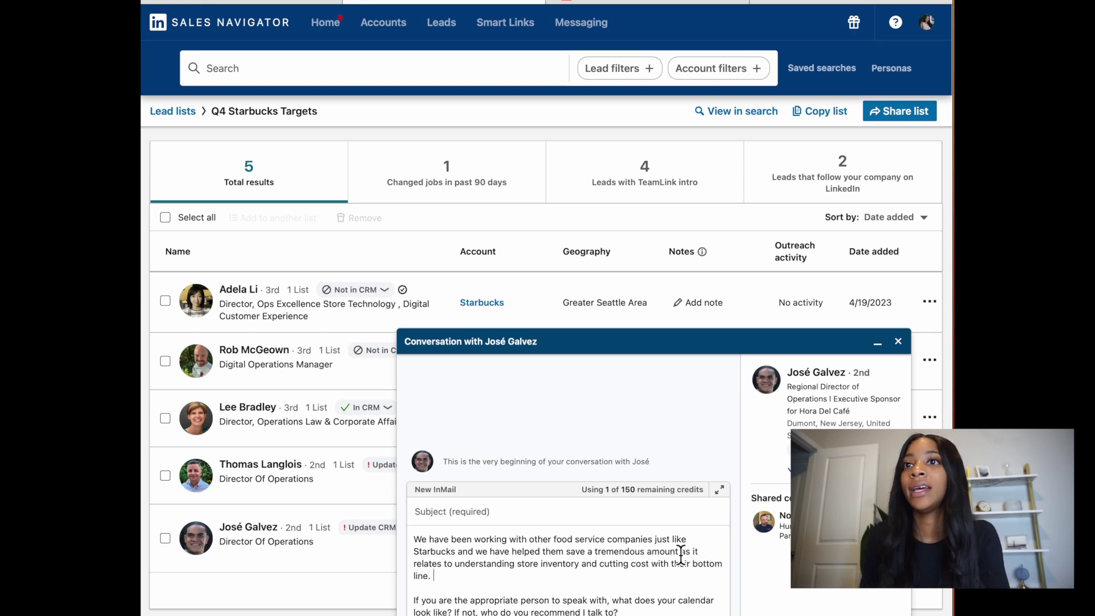
scroll(594, 589, down, 2)
scroll(411, 572, up, 1)
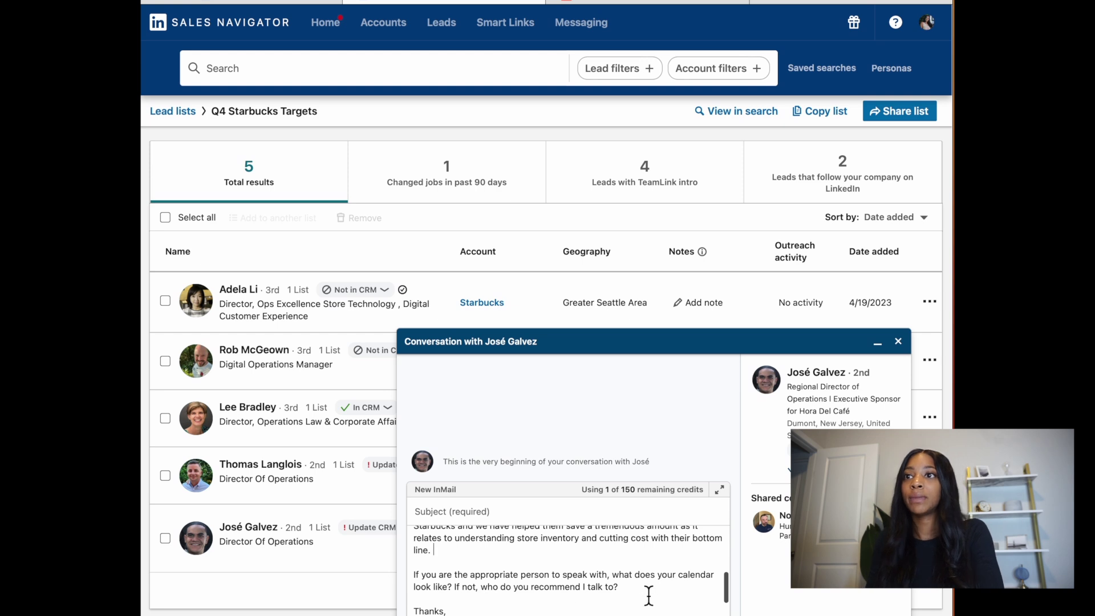
scroll(489, 605, down, 3)
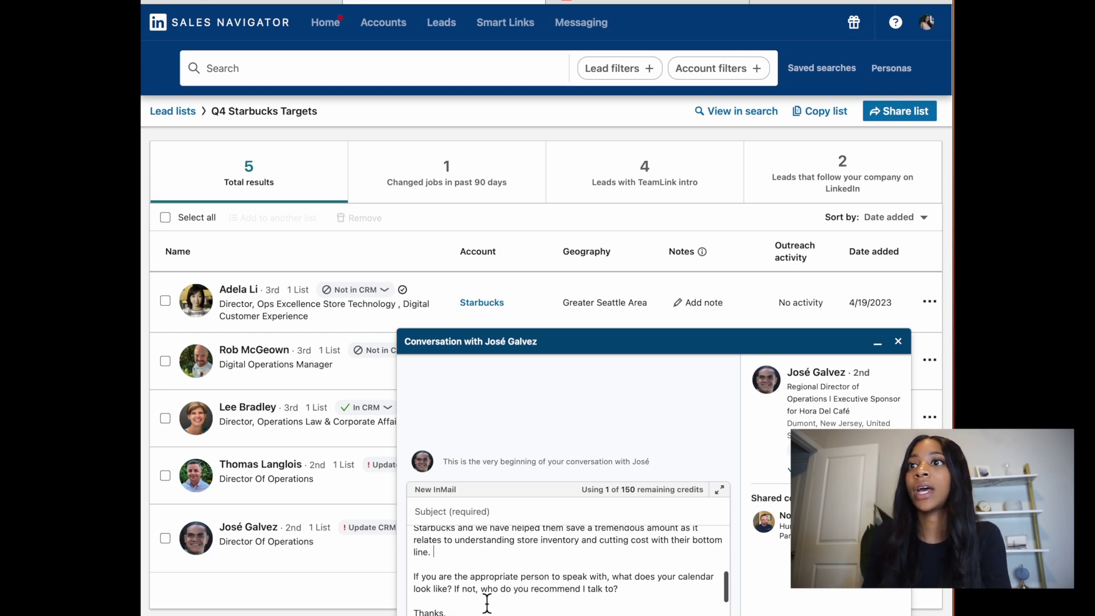
Step: Delete the [SIGNATURE] placeholder and start a subject line reading 'New Account Team Membe'
click(472, 590)
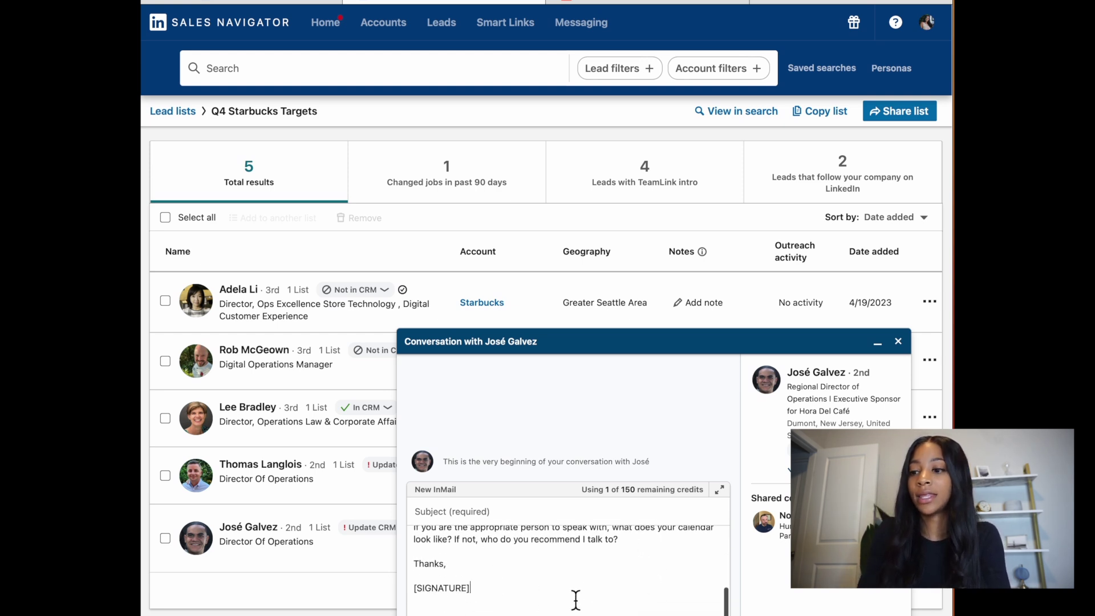
scroll(576, 599, down, 1)
key(BackSpace)
key(BackSpace)
key(BackSpace)
key(BackSpace)
key(BackSpace)
key(BackSpace)
key(BackSpace)
key(BackSpace)
key(BackSpace)
key(BackSpace)
key(BackSpace)
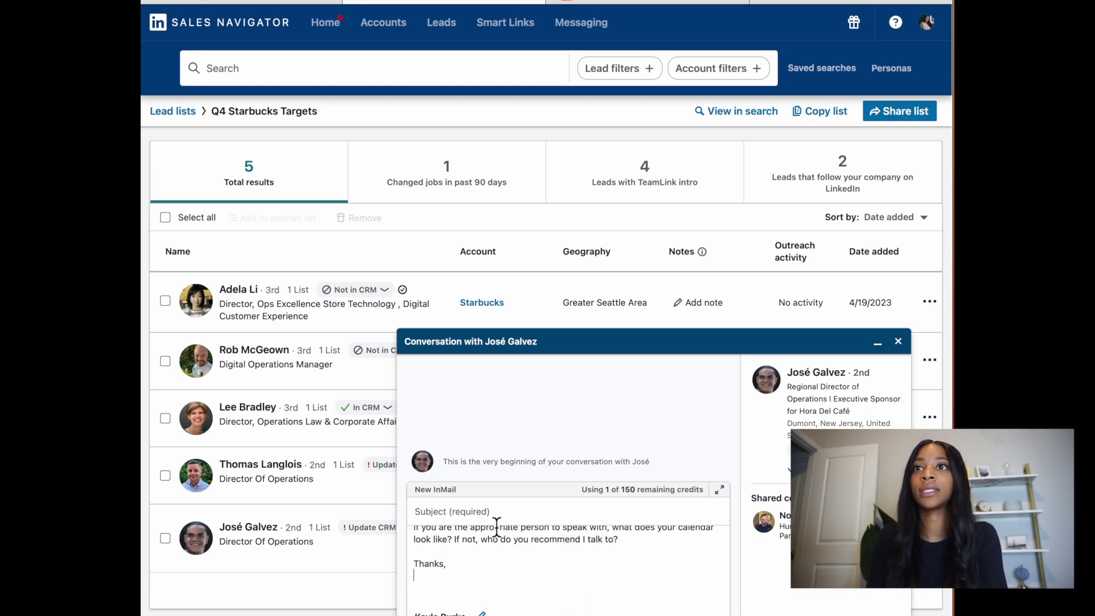
click(566, 521)
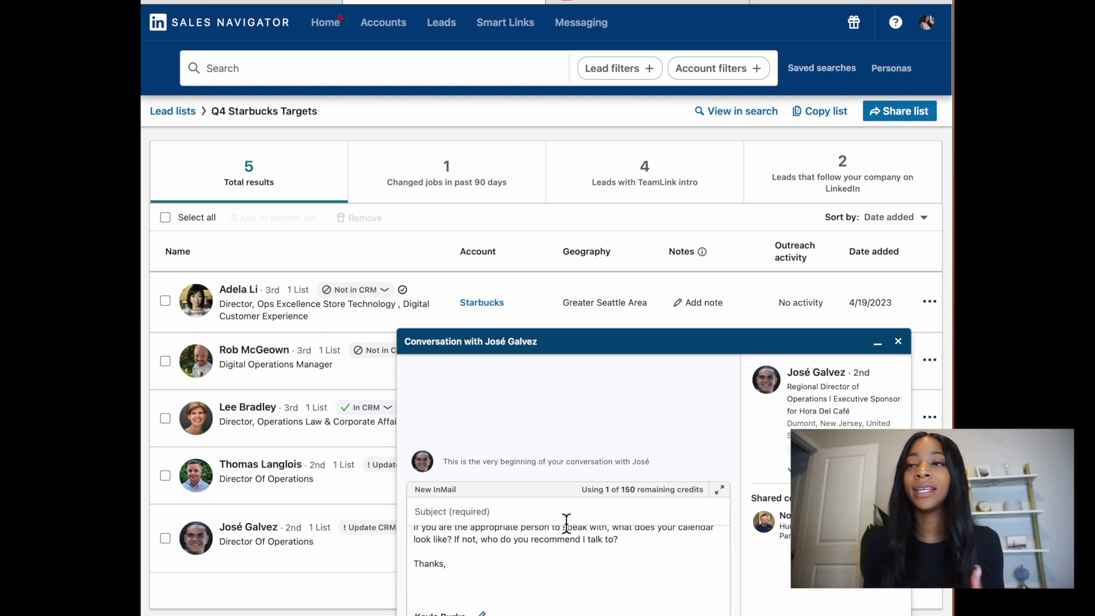
text(New)
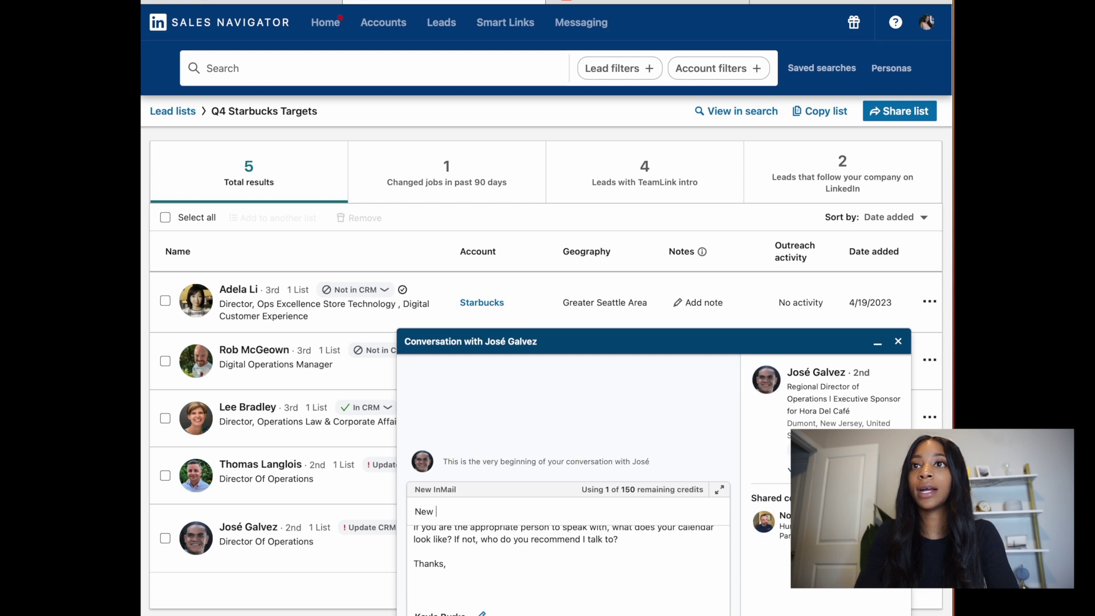
text( Account Team Member - Introduction)
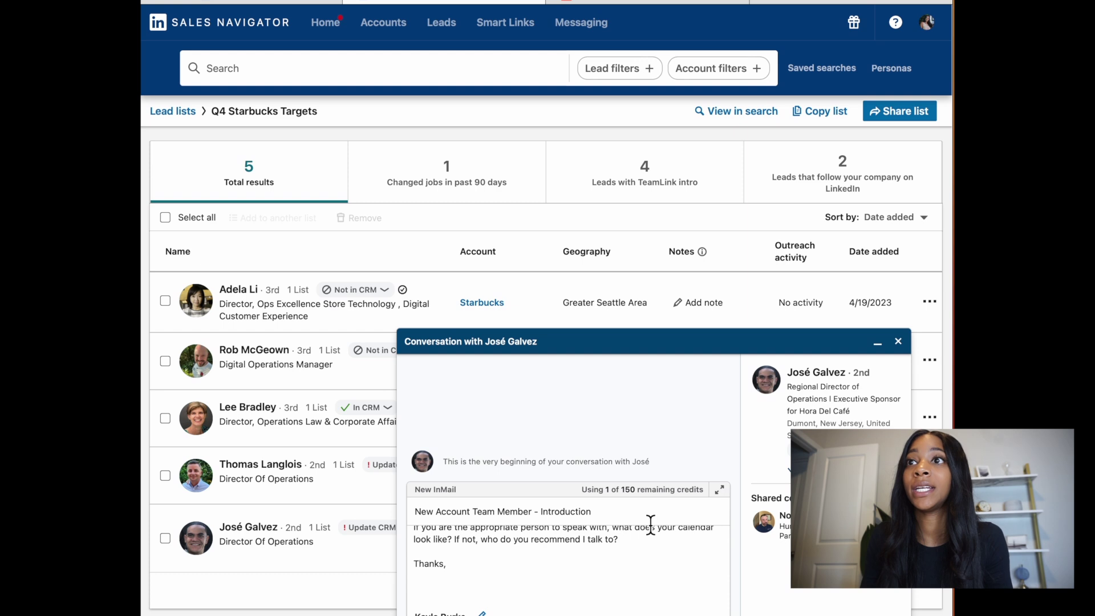
Step: Replace the draft subject with 'Reduce Bottom Line Operational Cost w/ Coffee Counter'
drag(634, 521, 408, 517)
key(BackSpace)
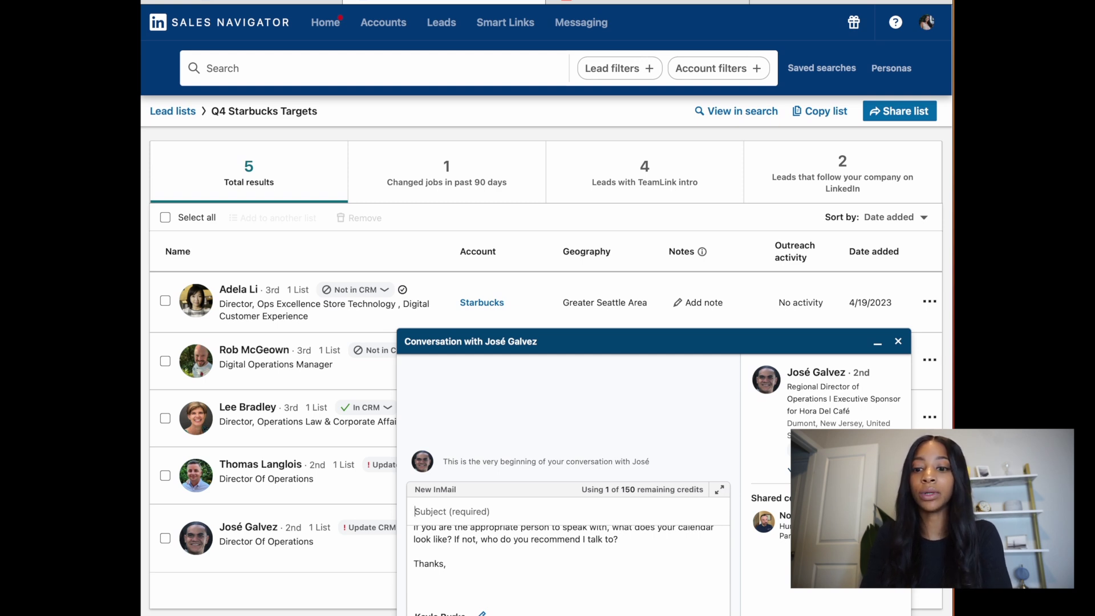
text(Reduce Bo)
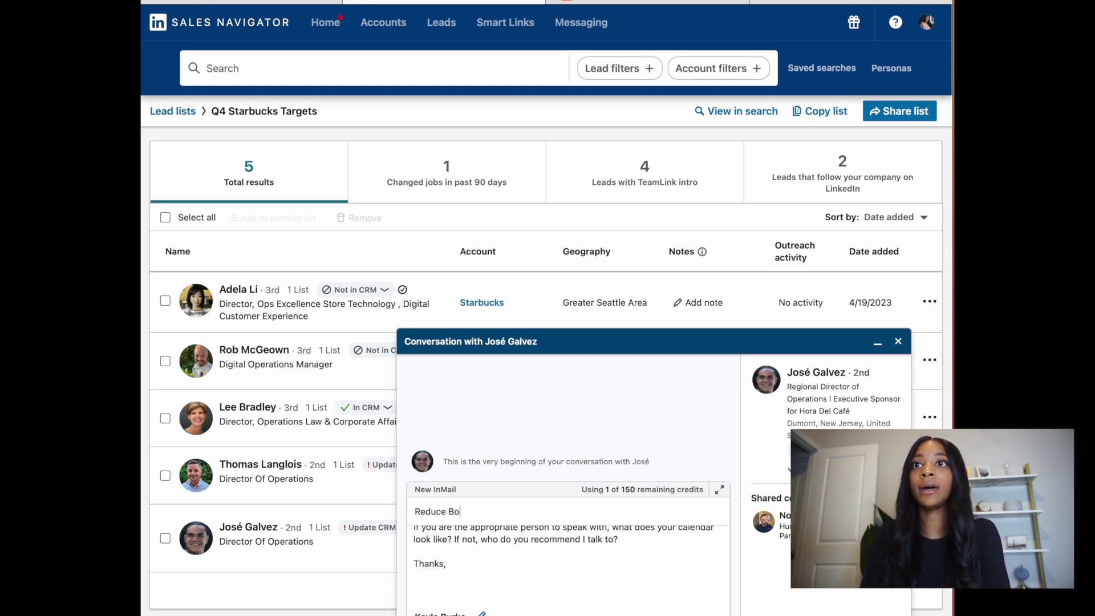
text(ttom Line )
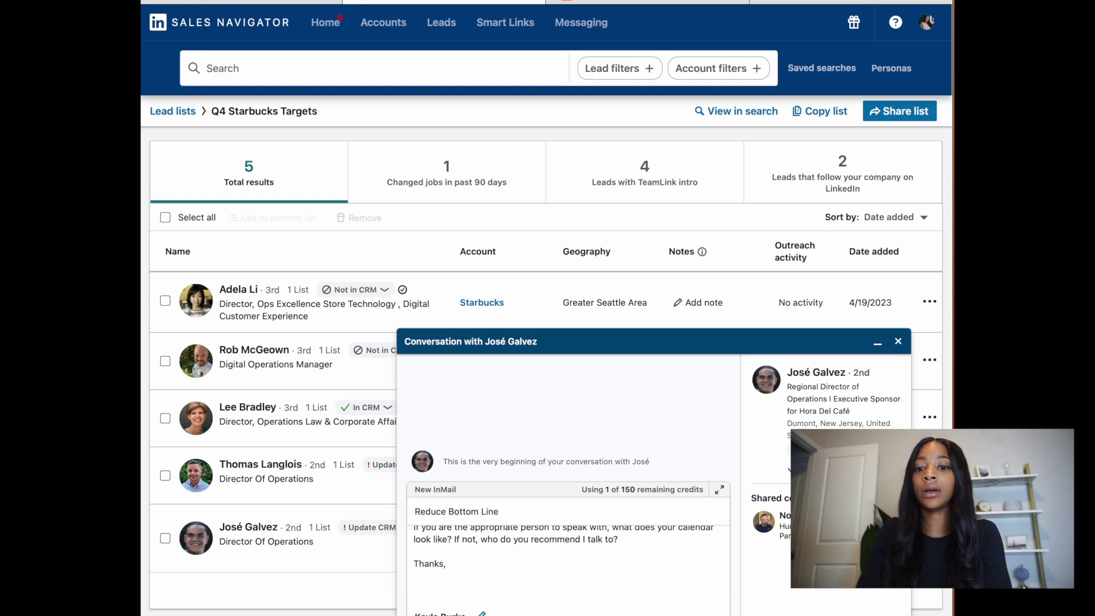
text(Operation)
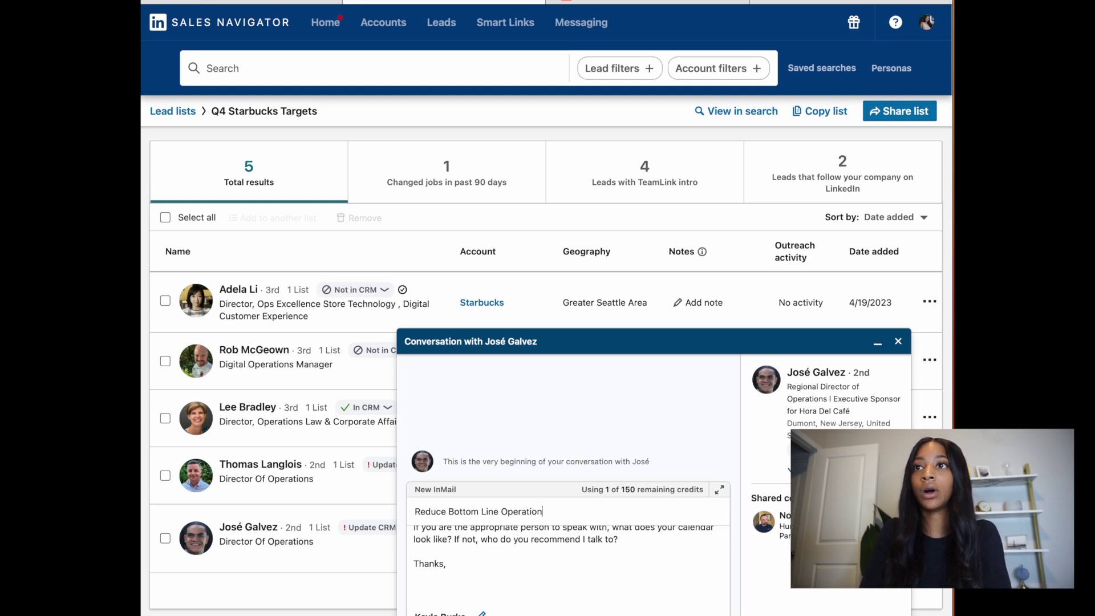
text(al cost)
key(BackSpace)
key(BackSpace)
key(BackSpace)
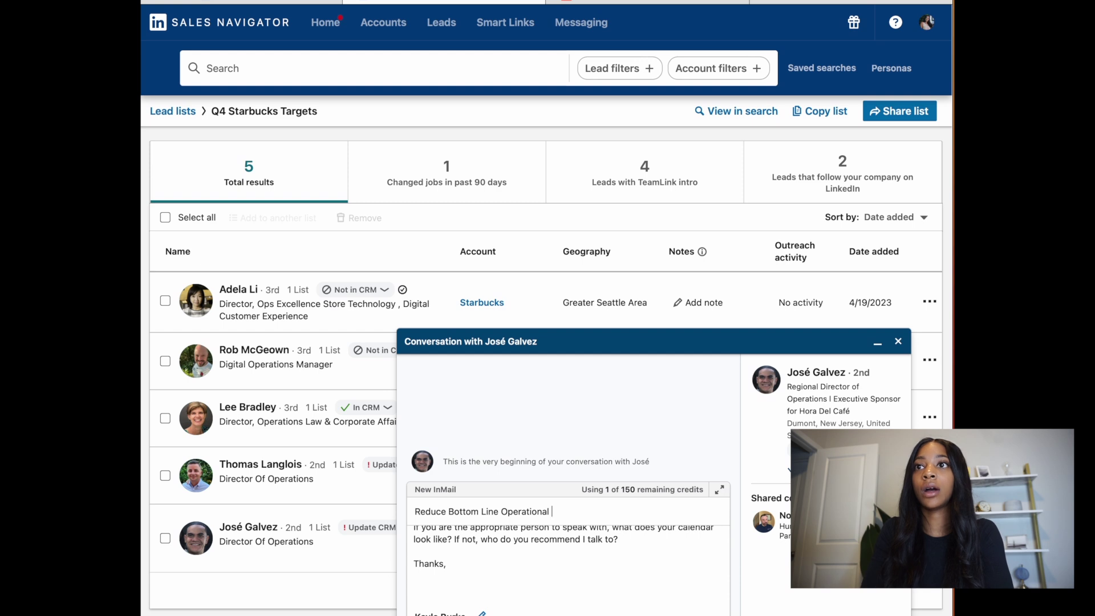
text(Cost)
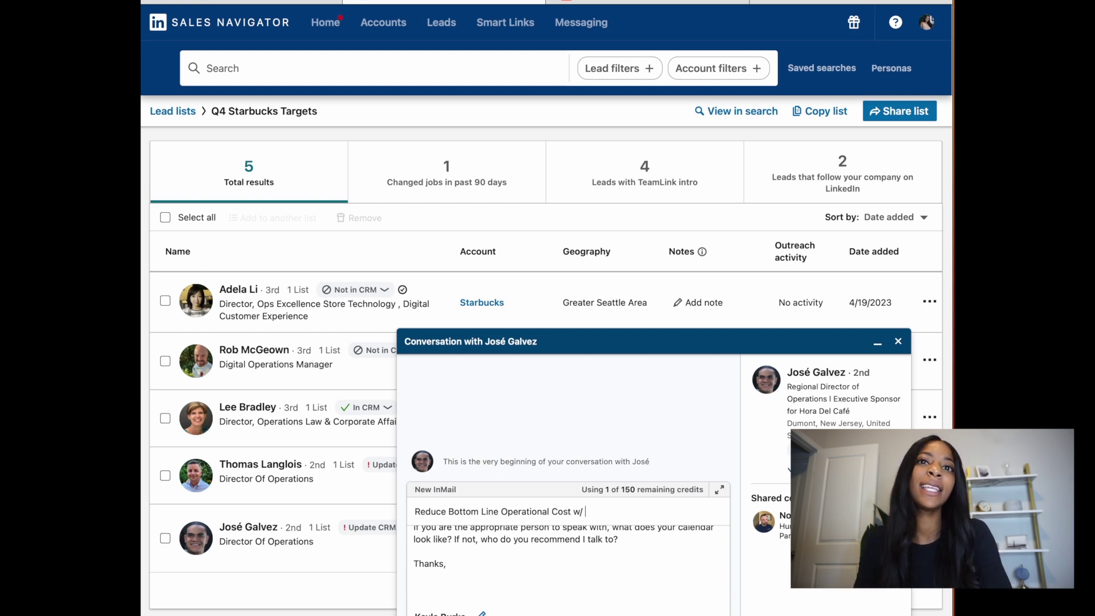
text( w/)
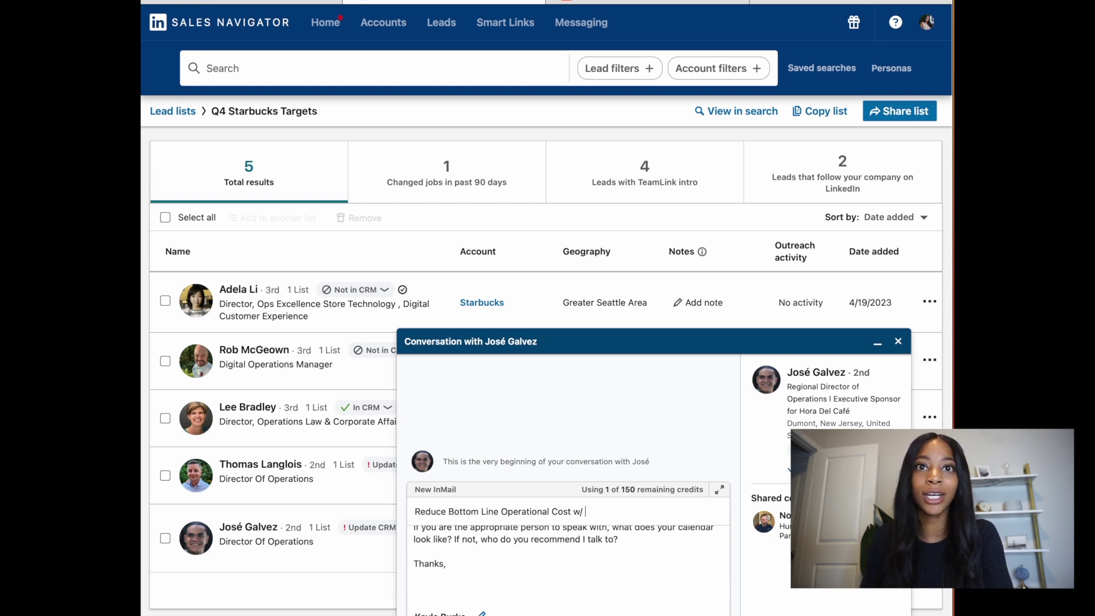
text(Coffee Coun)
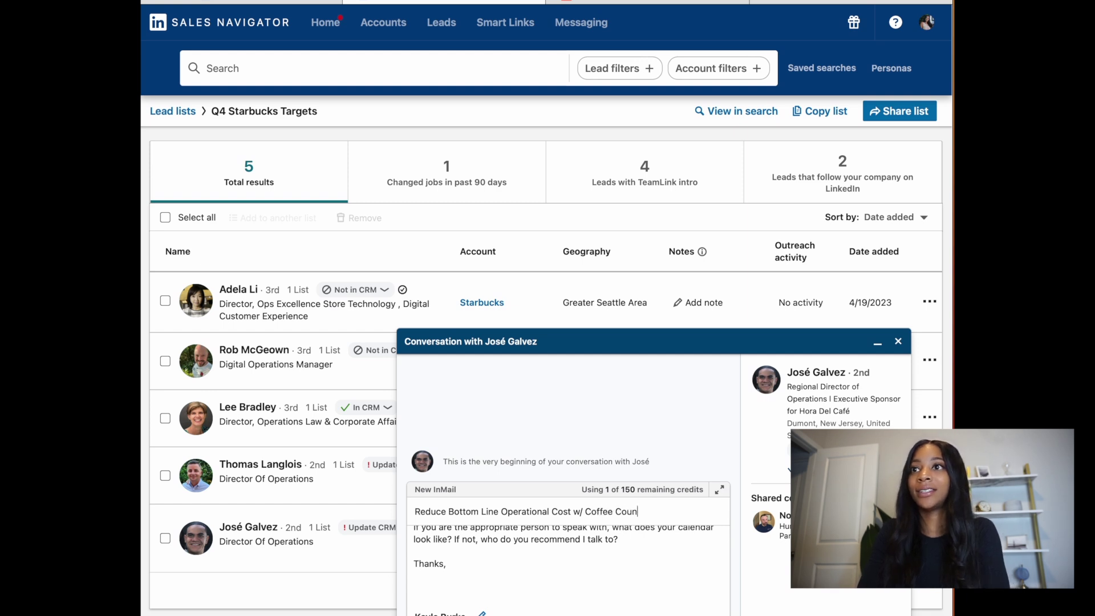
text(ter)
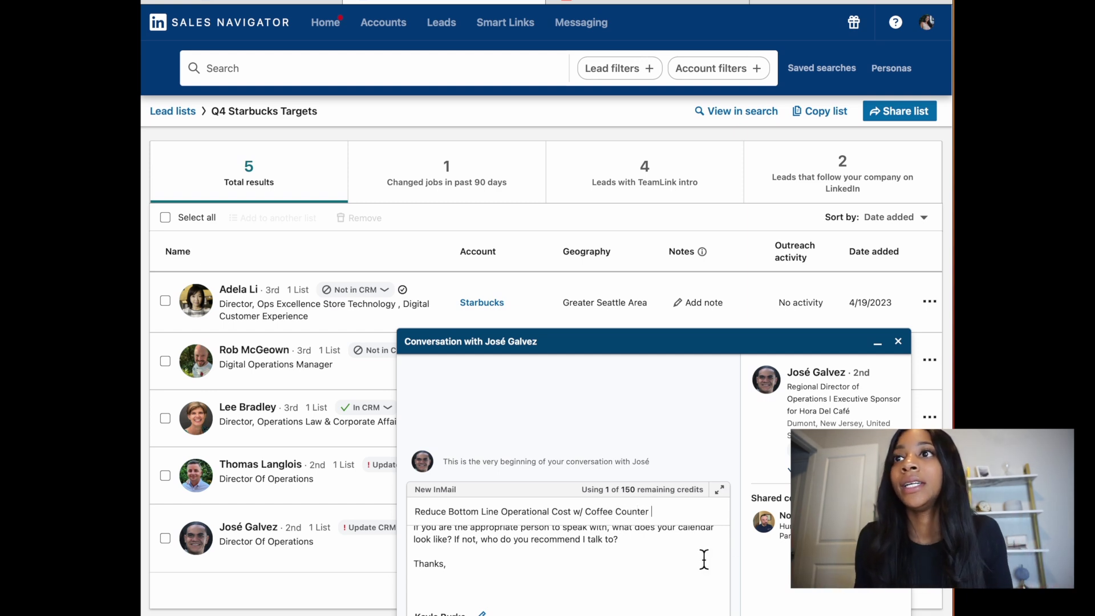
scroll(704, 560, up, 3)
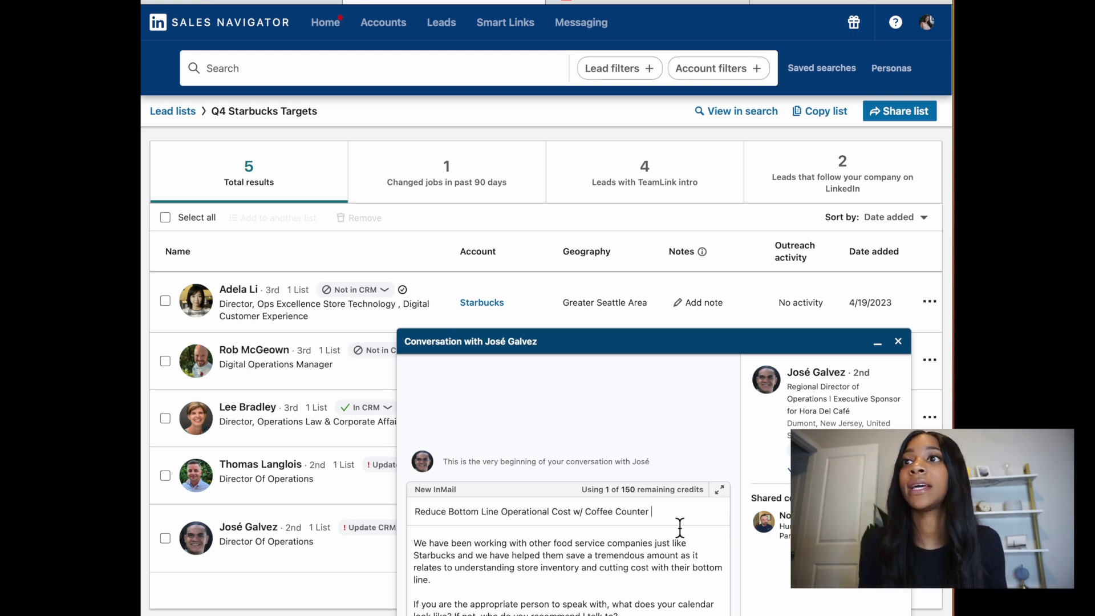
scroll(595, 567, down, 3)
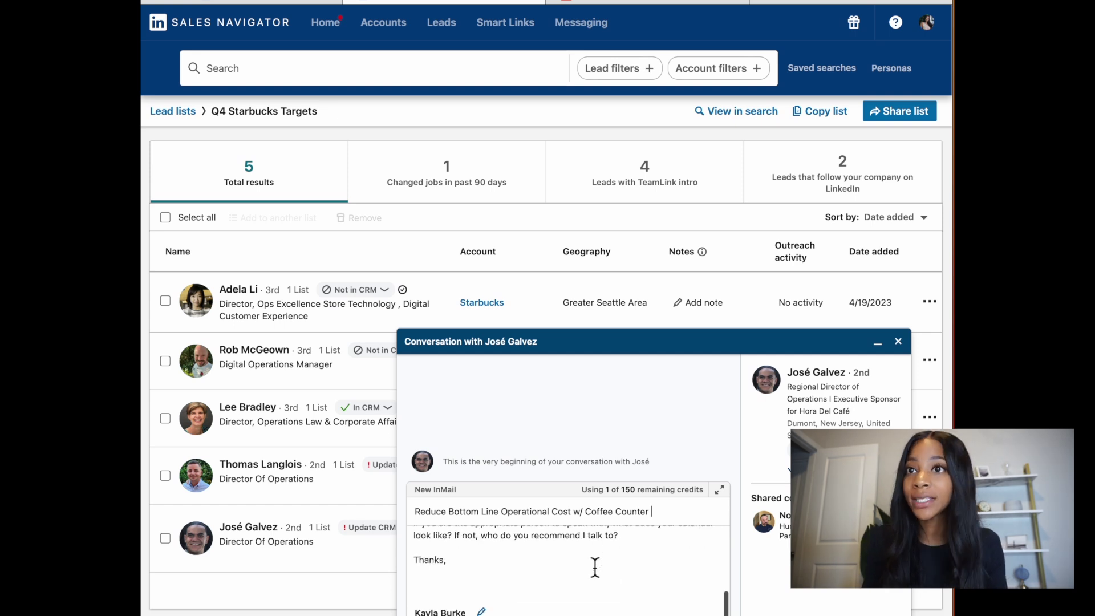
scroll(595, 568, up, 3)
scroll(595, 568, down, 3)
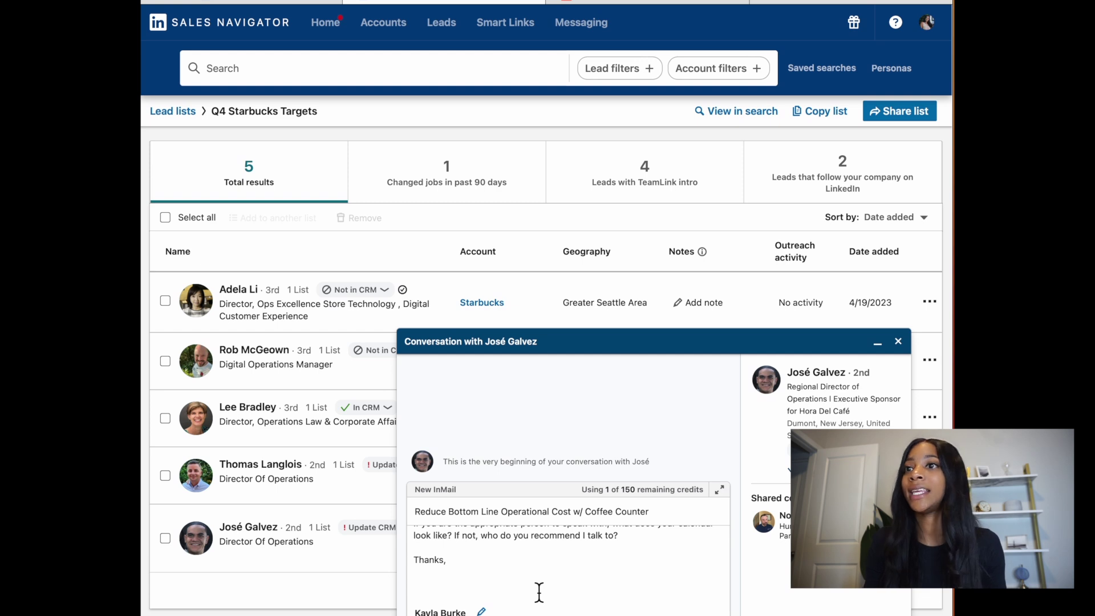
click(575, 592)
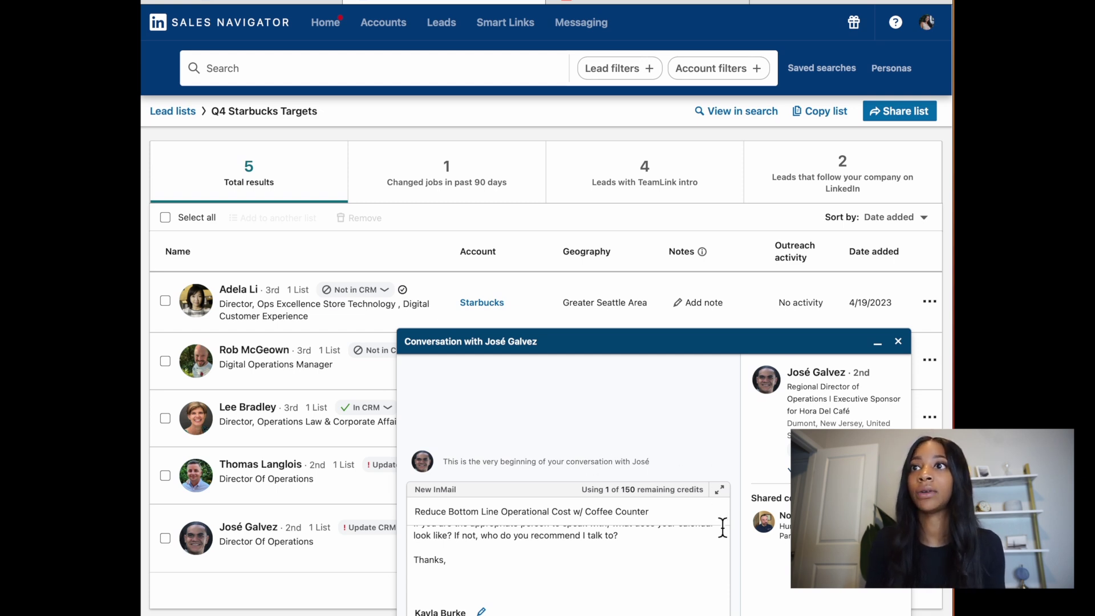
scroll(680, 549, up, 5)
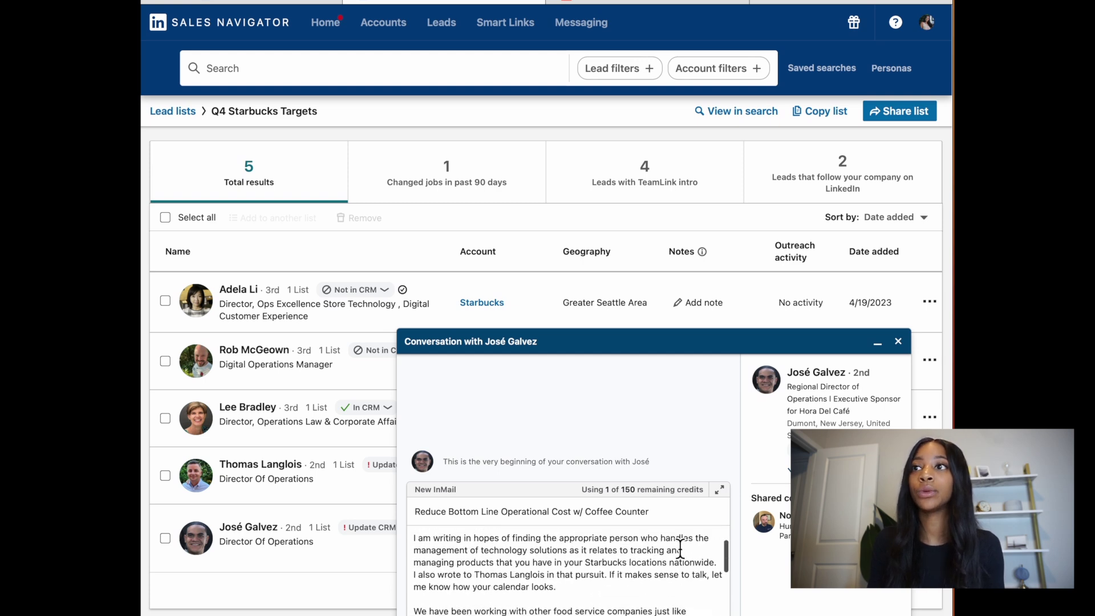
scroll(680, 549, up, 2)
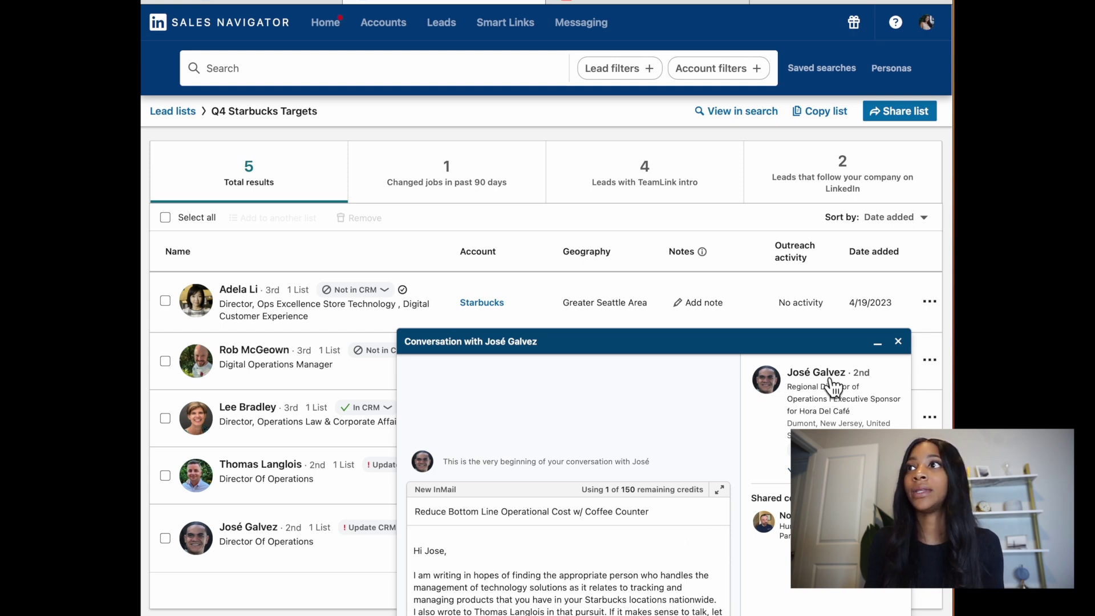
Step: Close the InMail window and draft a connection note to the last lead about inventory processes
click(898, 341)
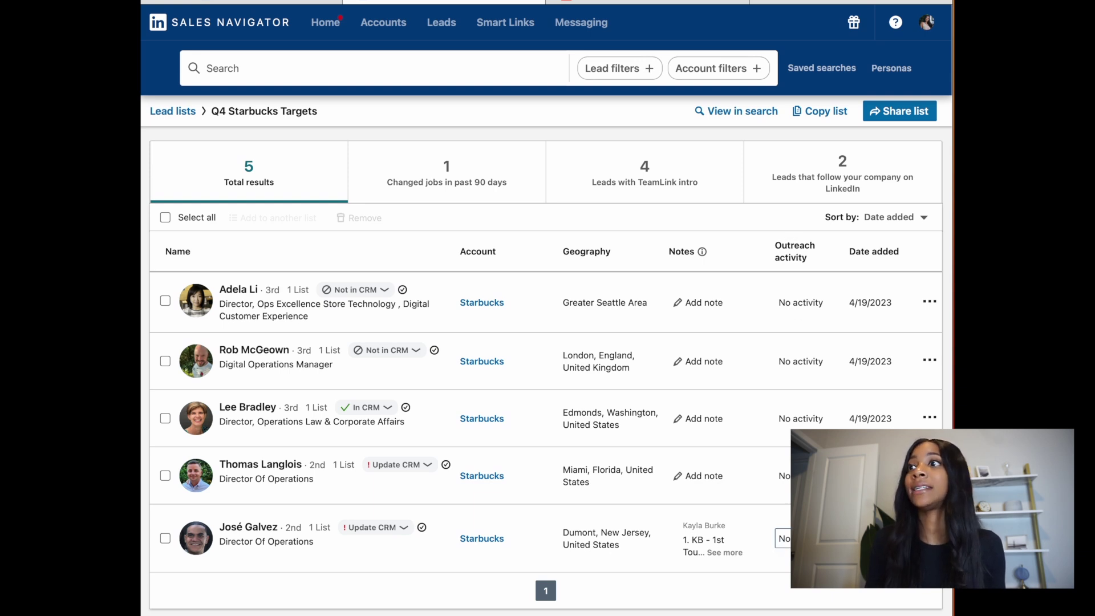
click(930, 537)
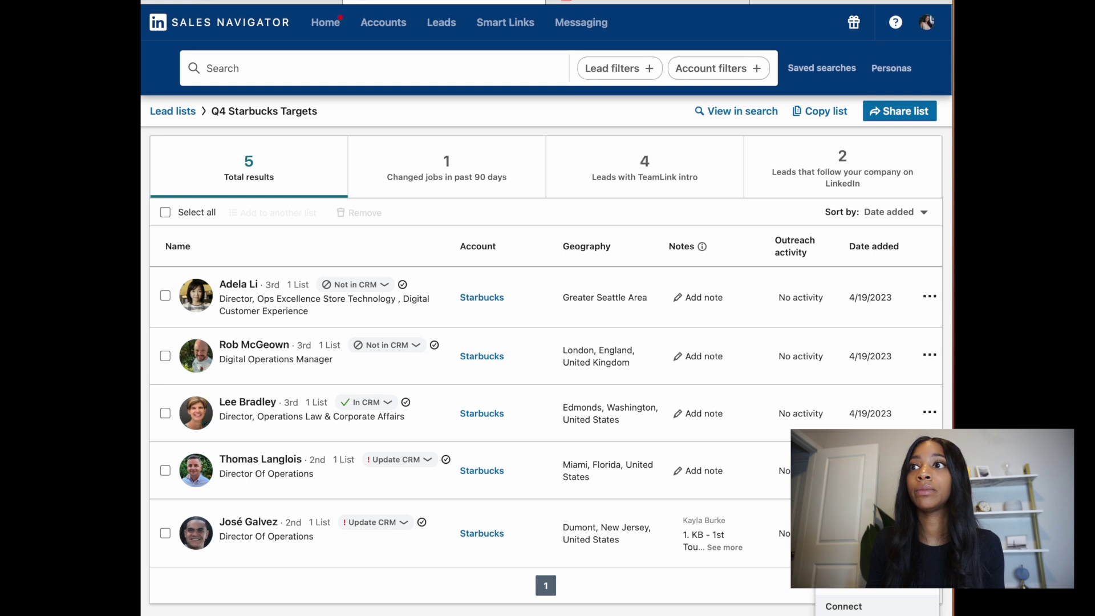
click(873, 605)
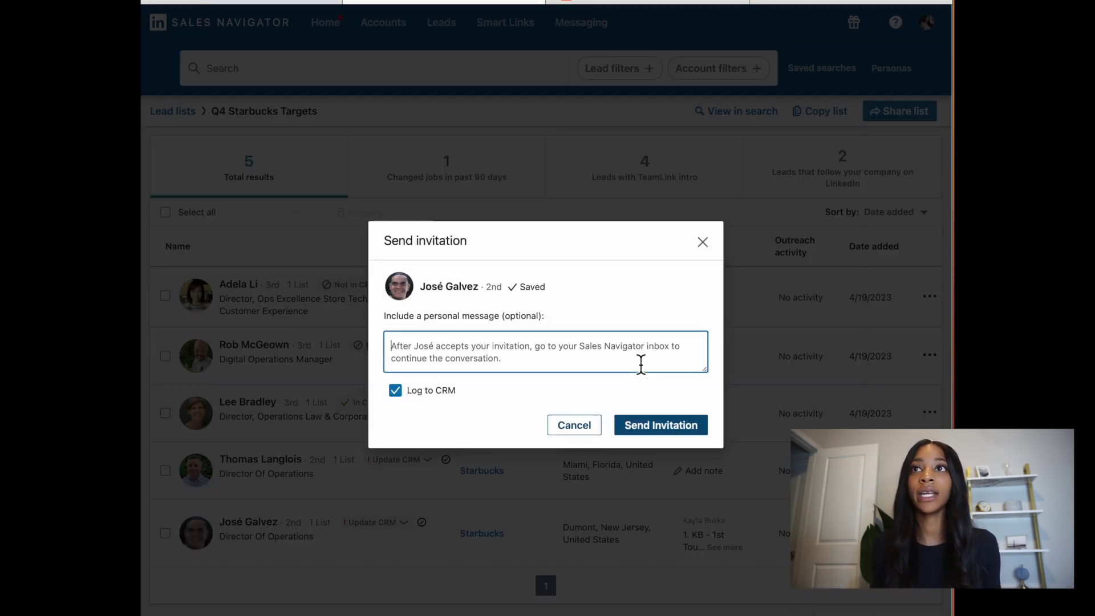
text(H)
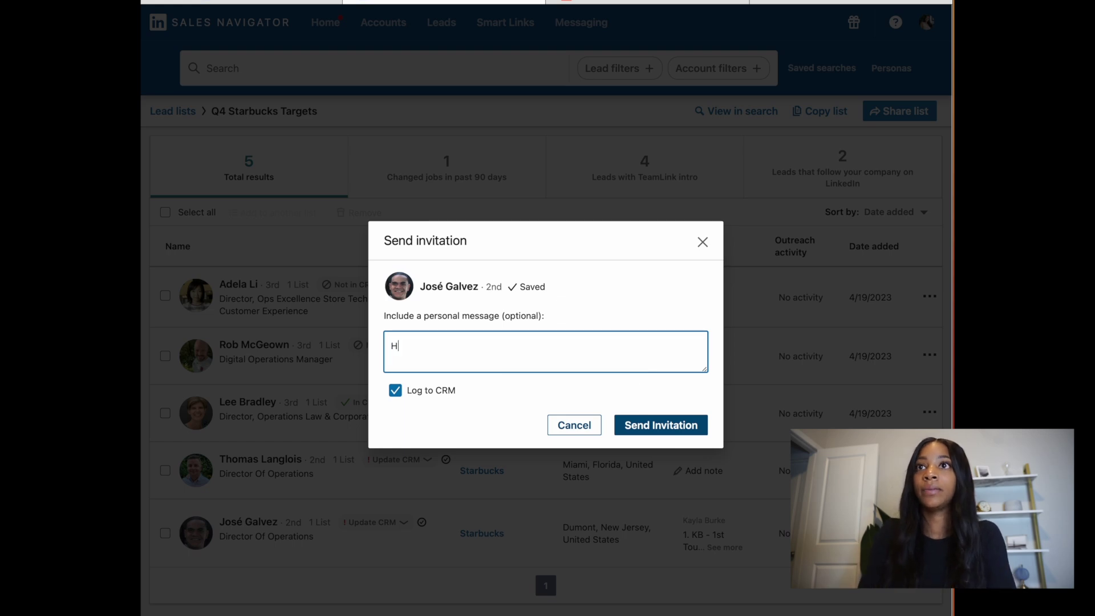
text(i,)
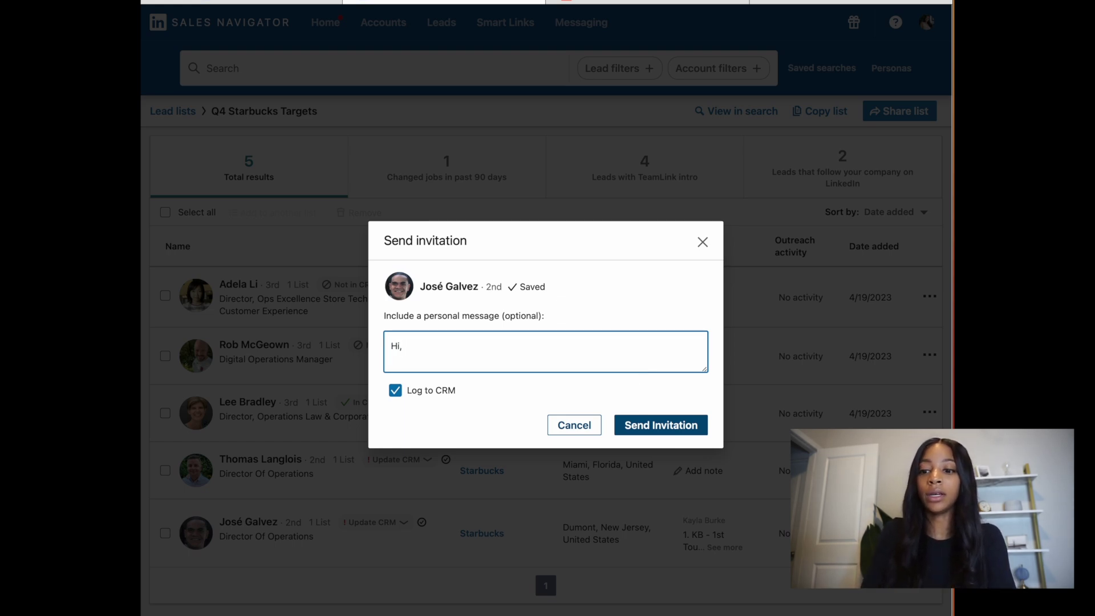
text( Looking forward )
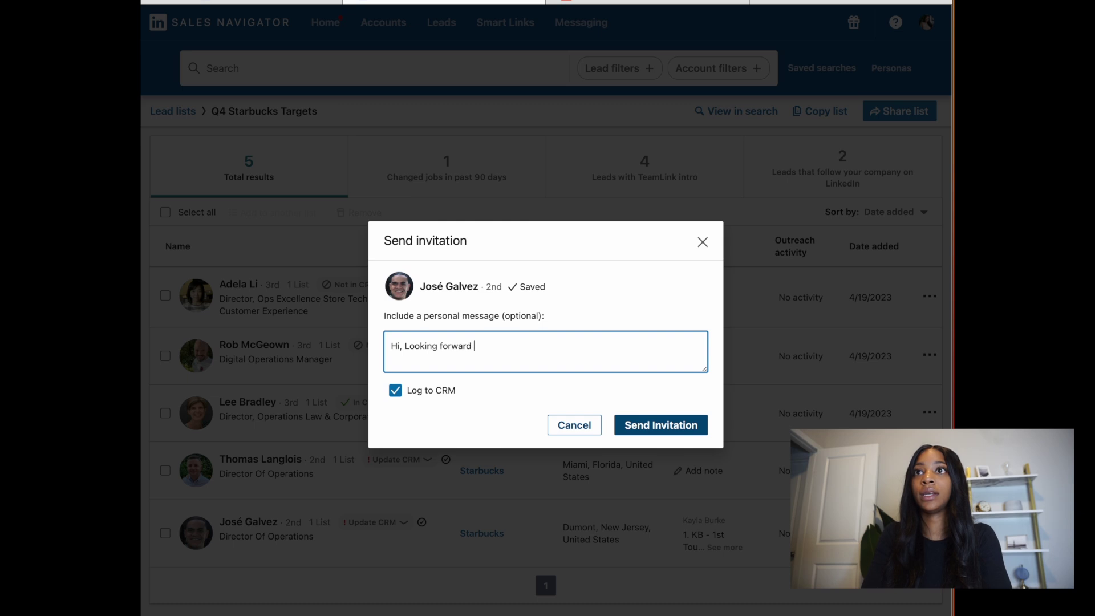
text(to connecting)
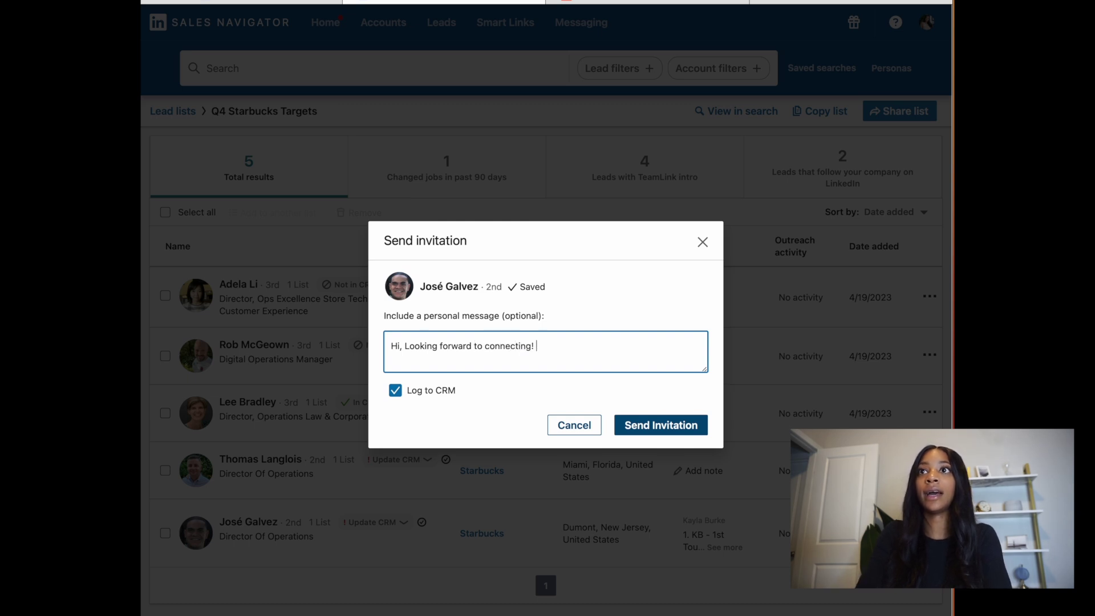
text(! I have had tons )
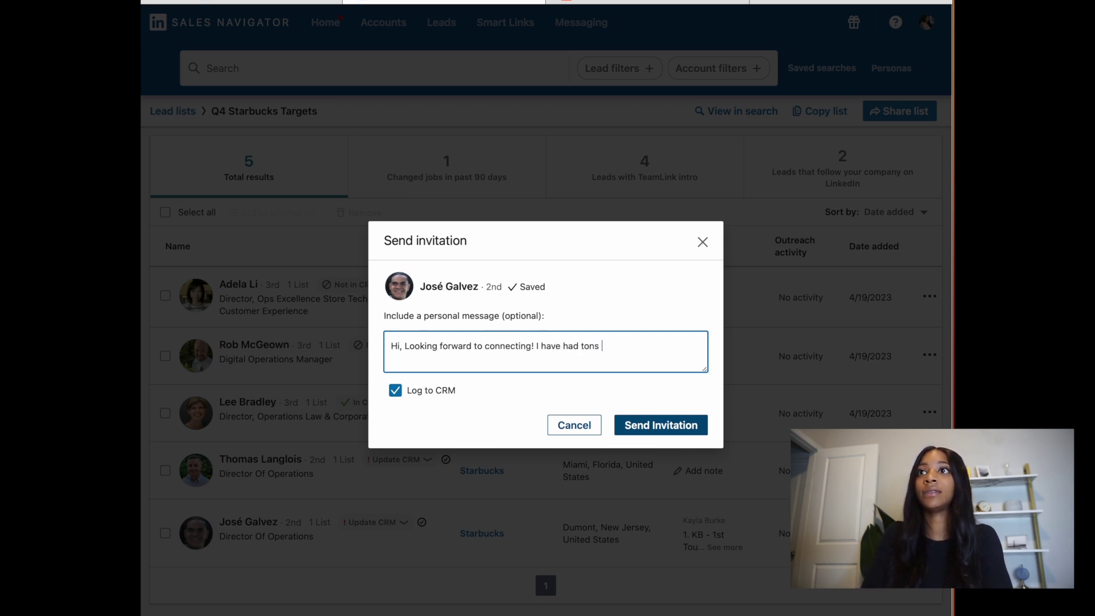
text(of success he)
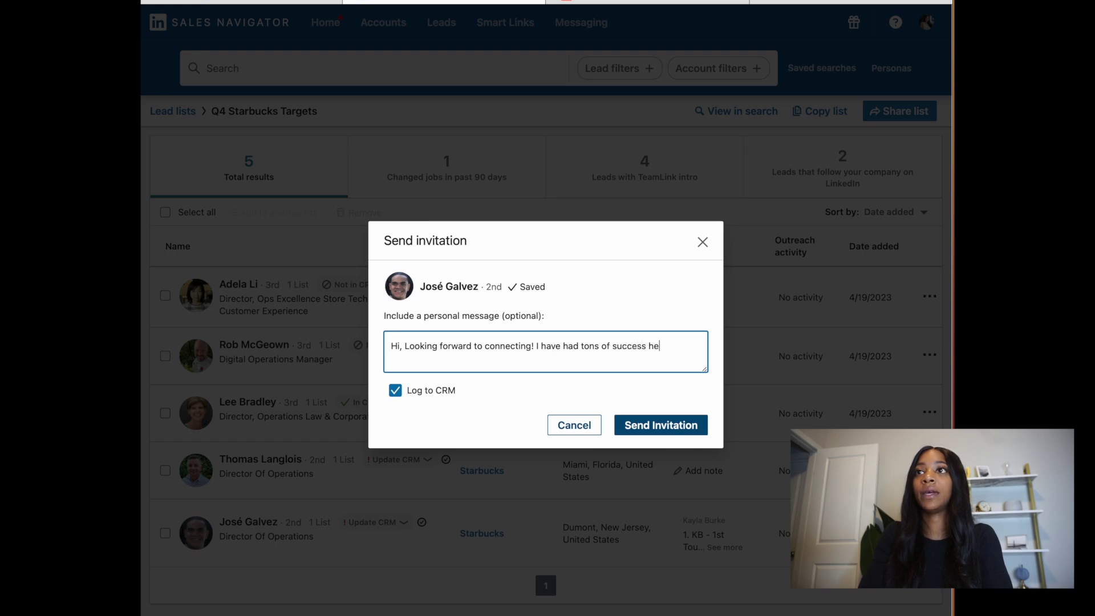
text(lping compan)
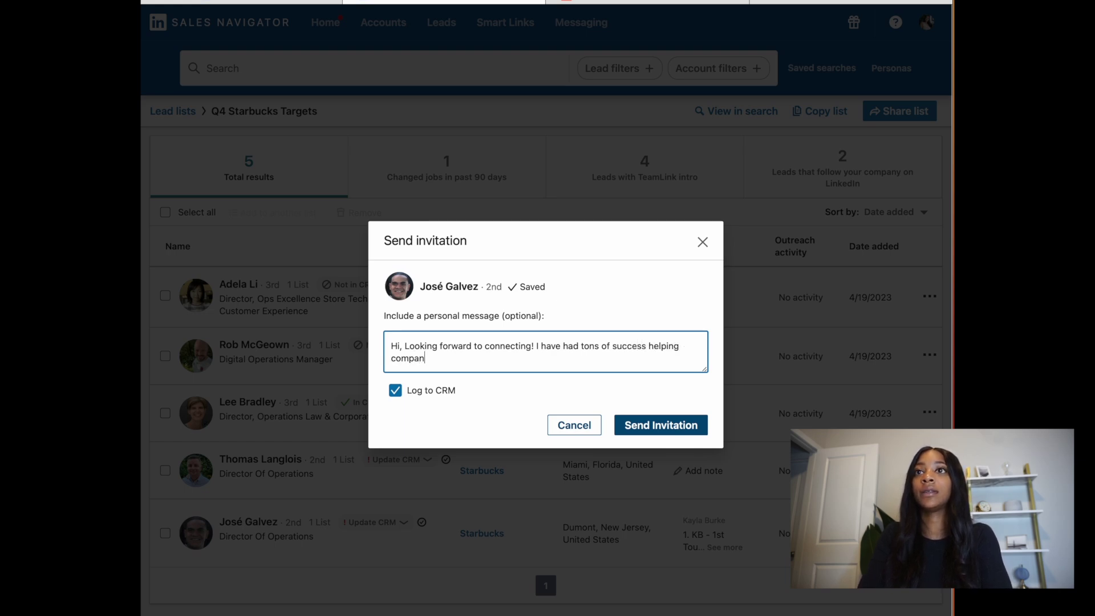
text(ies operat)
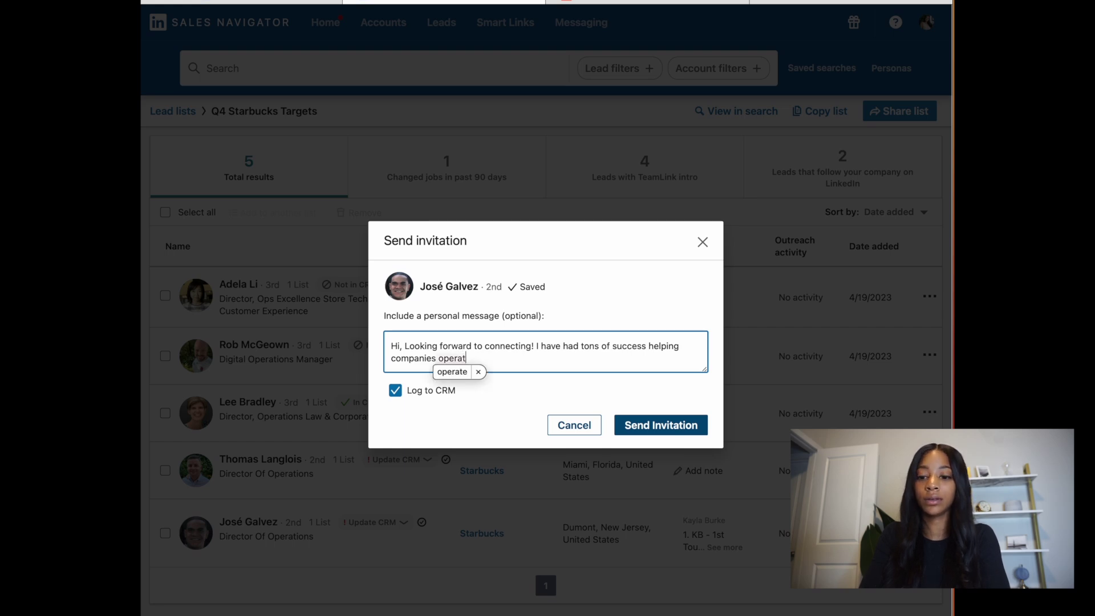
text(ionalize the)
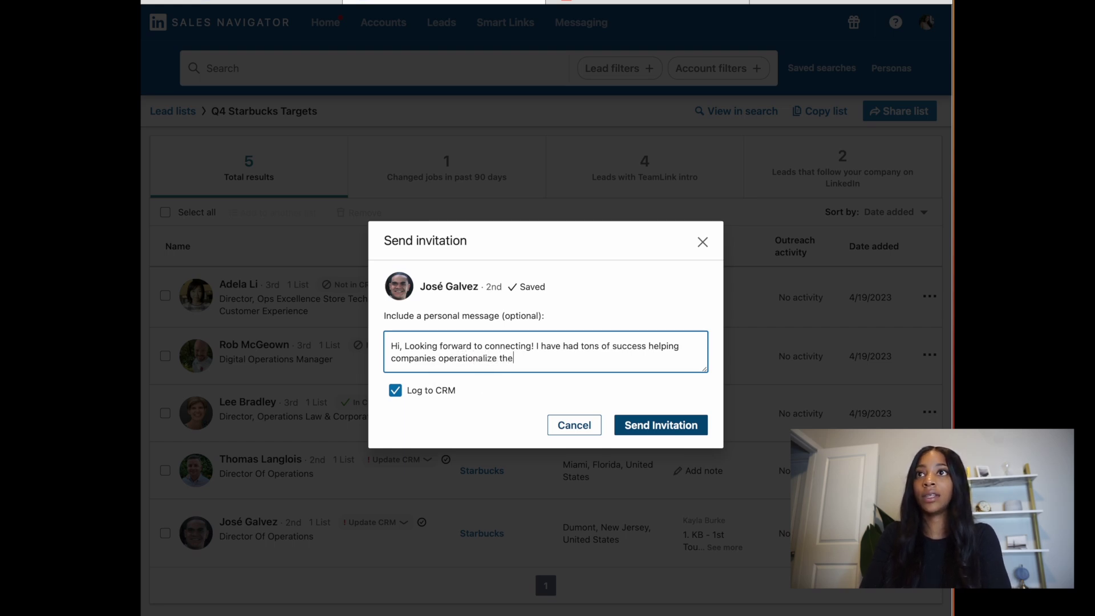
text(ir inveort)
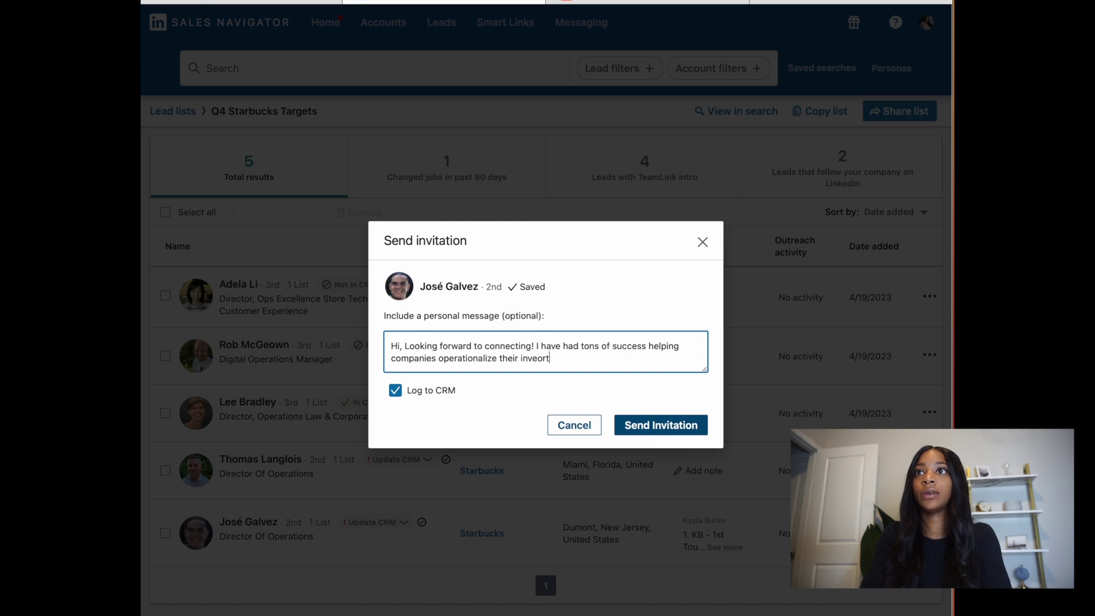
key(BackSpace)
key(BackSpace)
key(BackSpace)
text(nto)
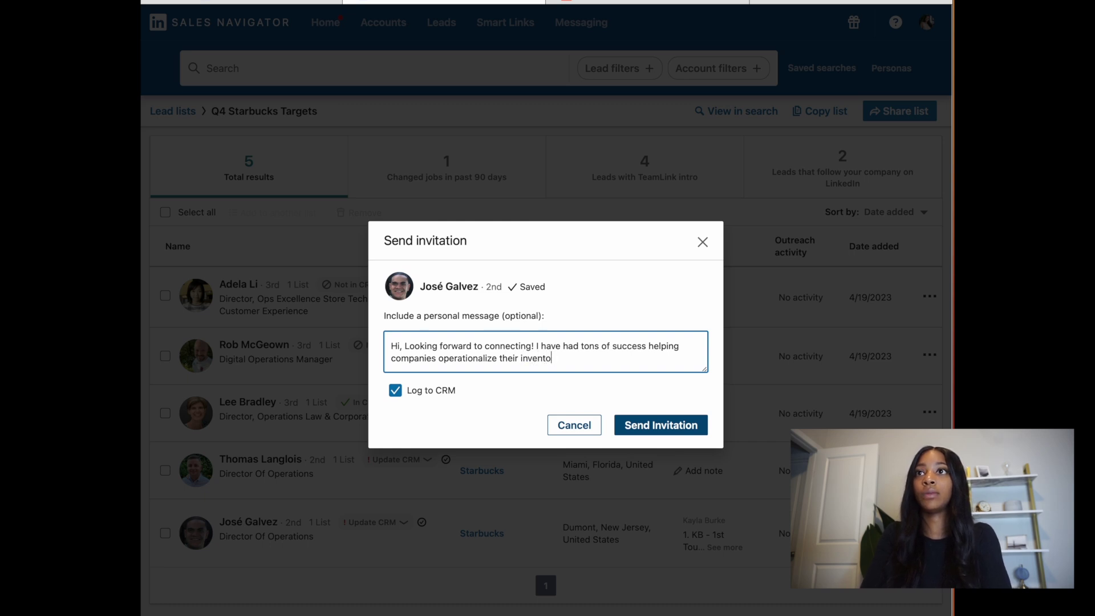
text(ry proc)
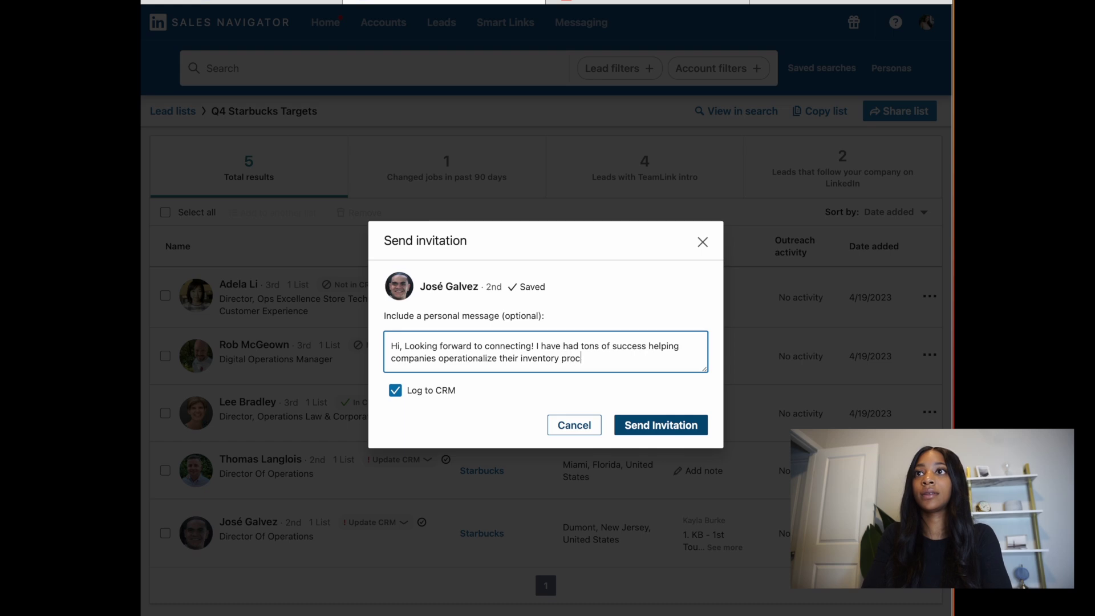
text(esses ! Hop)
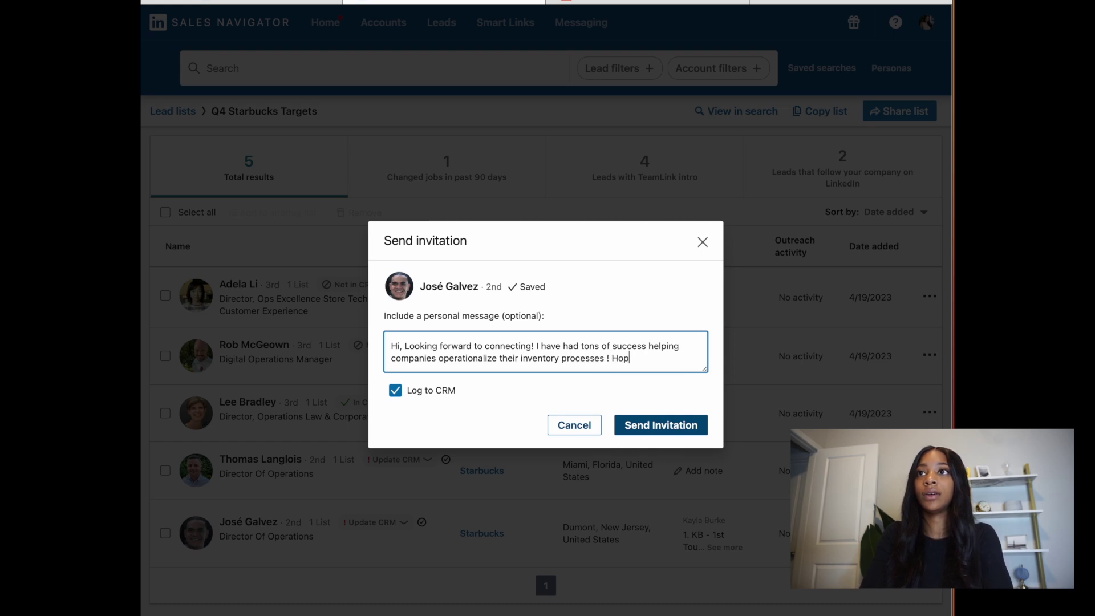
text(e to do the same !)
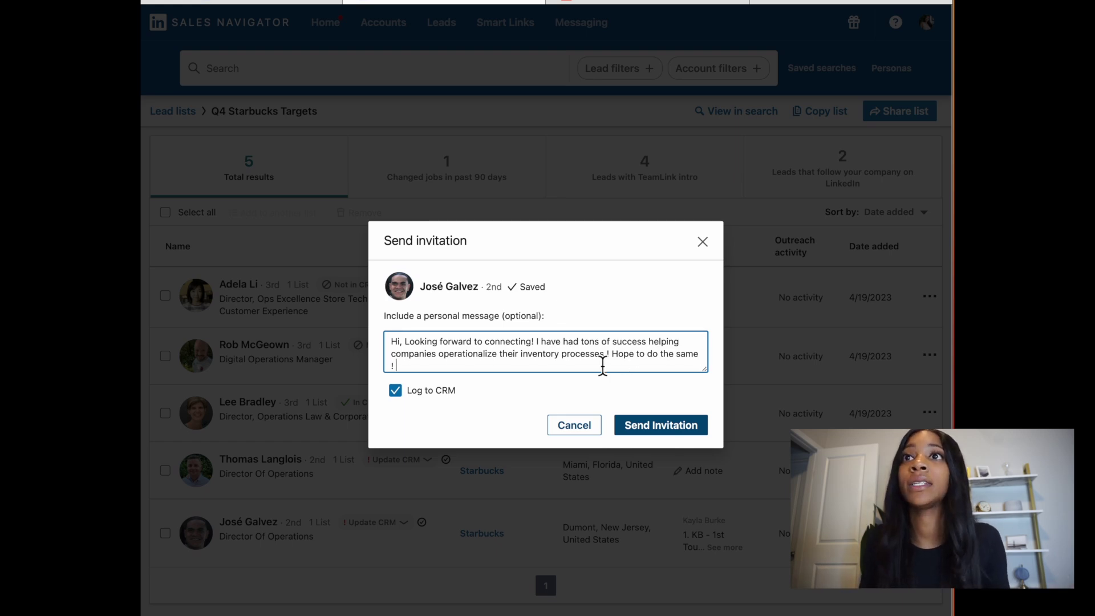
Step: Clear the invitation note and cancel the invitation without sending it
drag(425, 371, 367, 323)
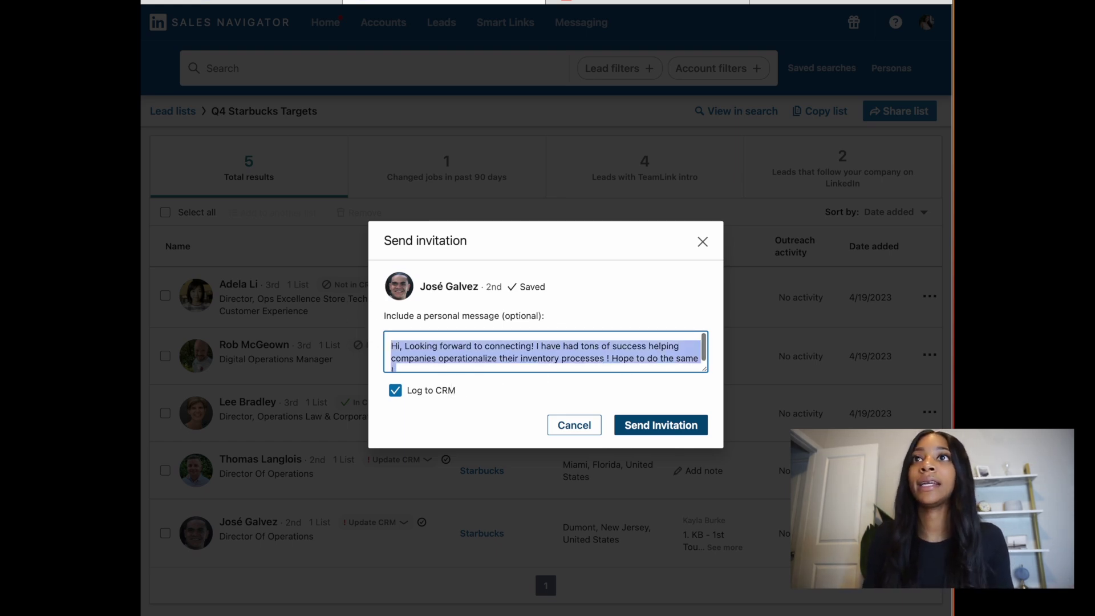
key(BackSpace)
click(575, 426)
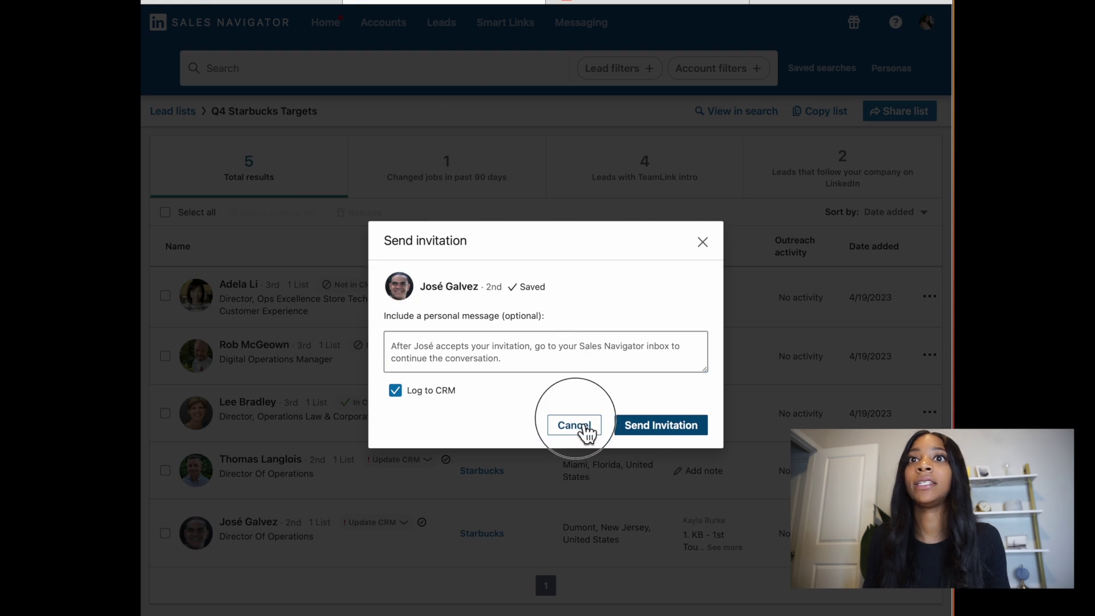
click(253, 523)
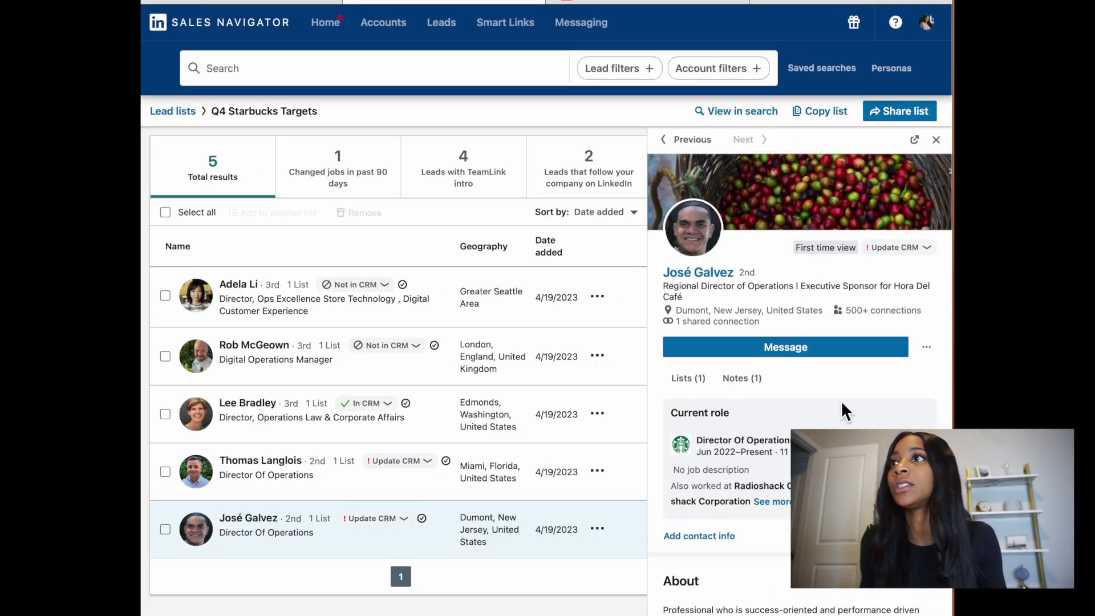
Step: Start a connection invitation with a personal note for the bottom lead
scroll(842, 403, down, 3)
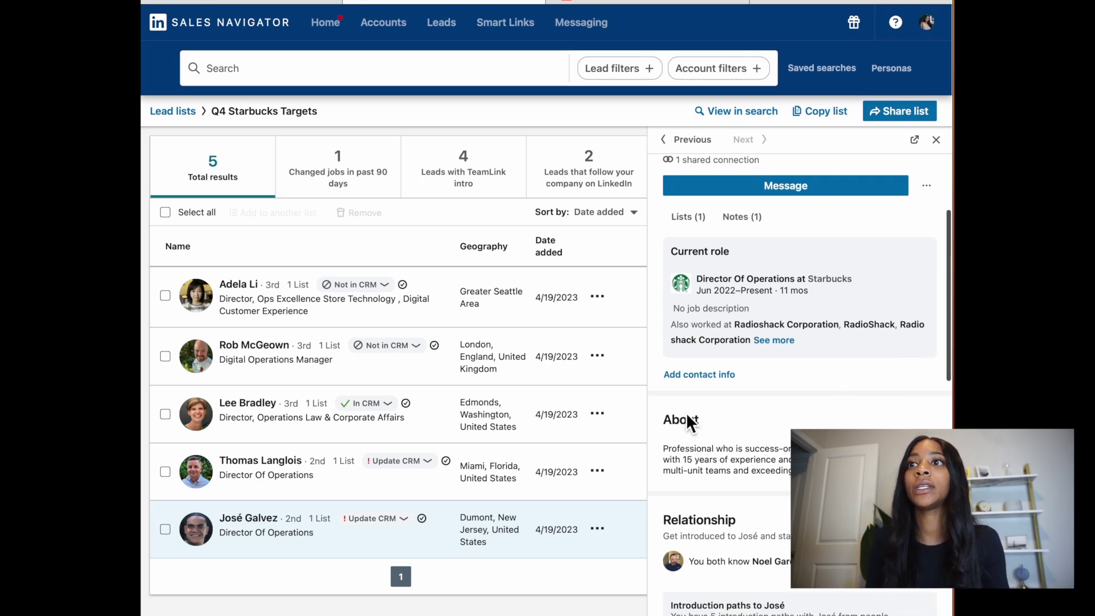
click(599, 536)
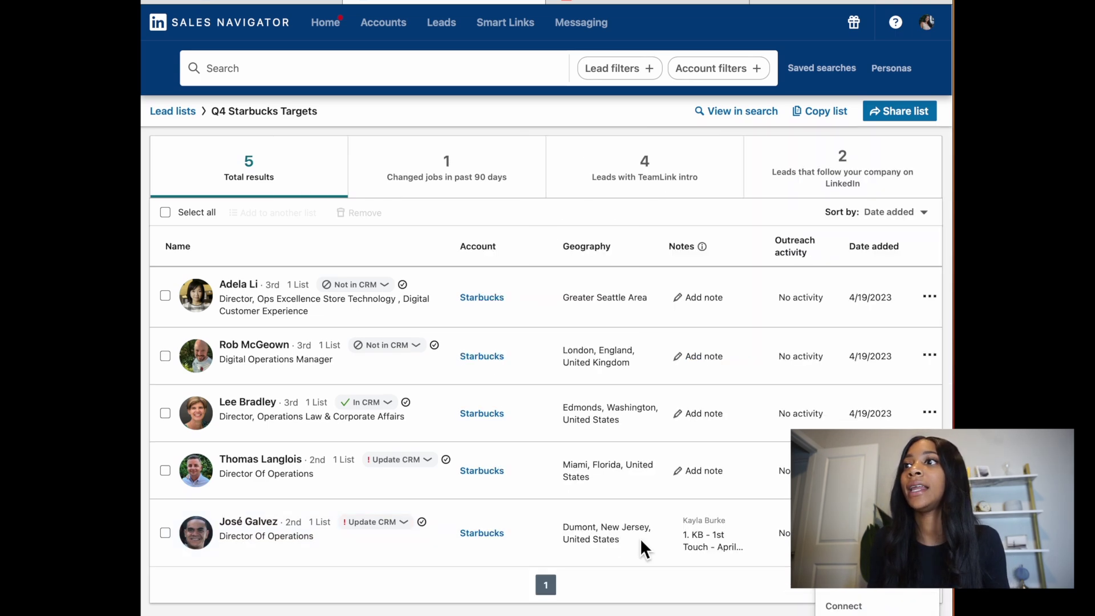
click(930, 605)
click(564, 351)
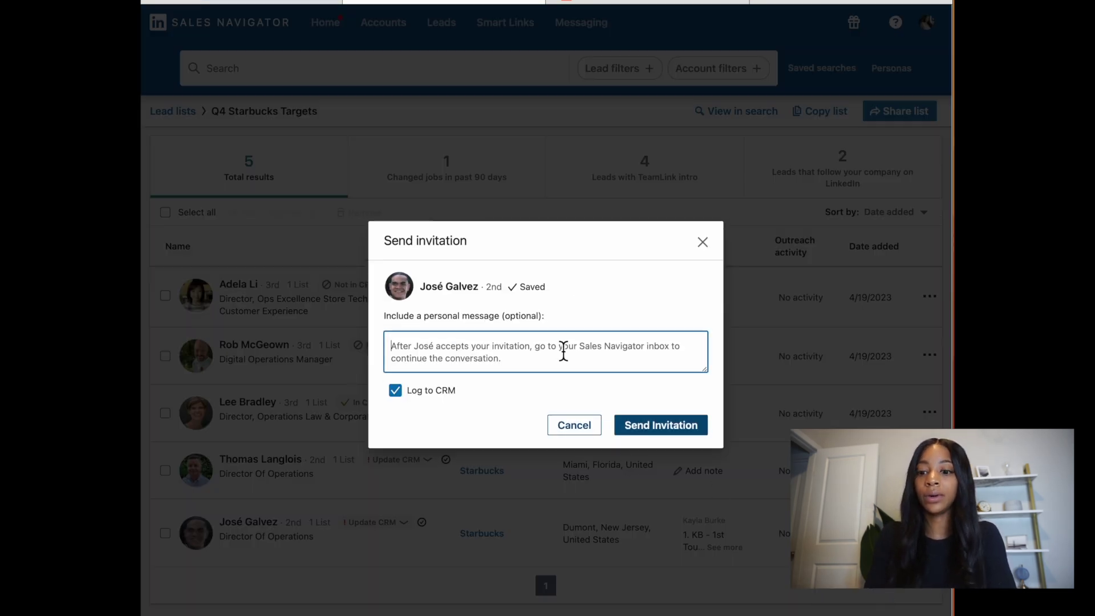
Step: Write a note congratulating the lead on their first year as Director of Operations, then cancel unsent
text(Wo)
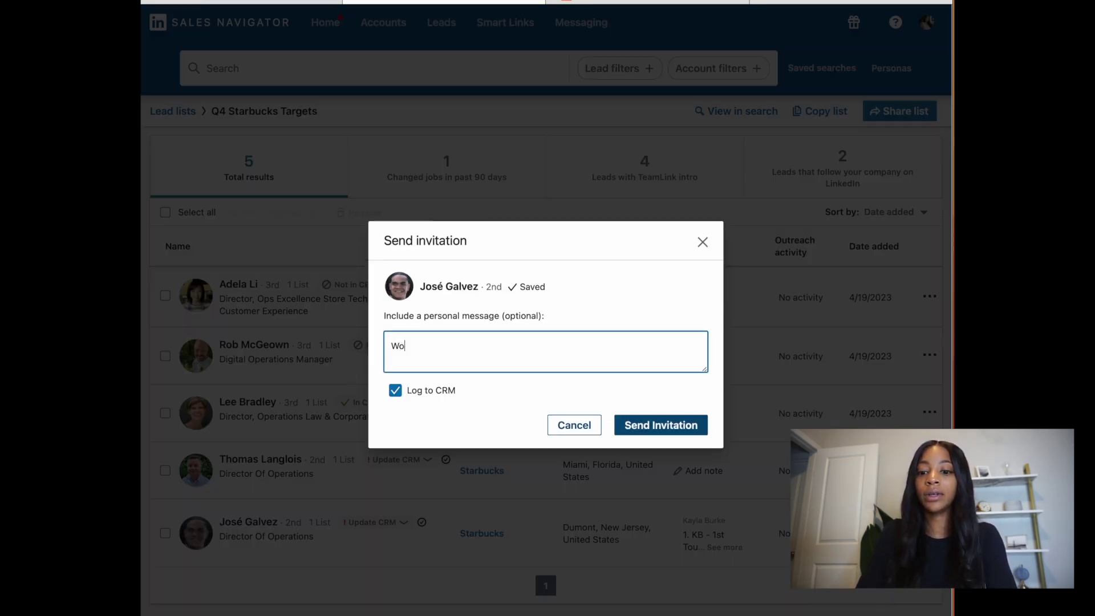
text(uld love to connect )
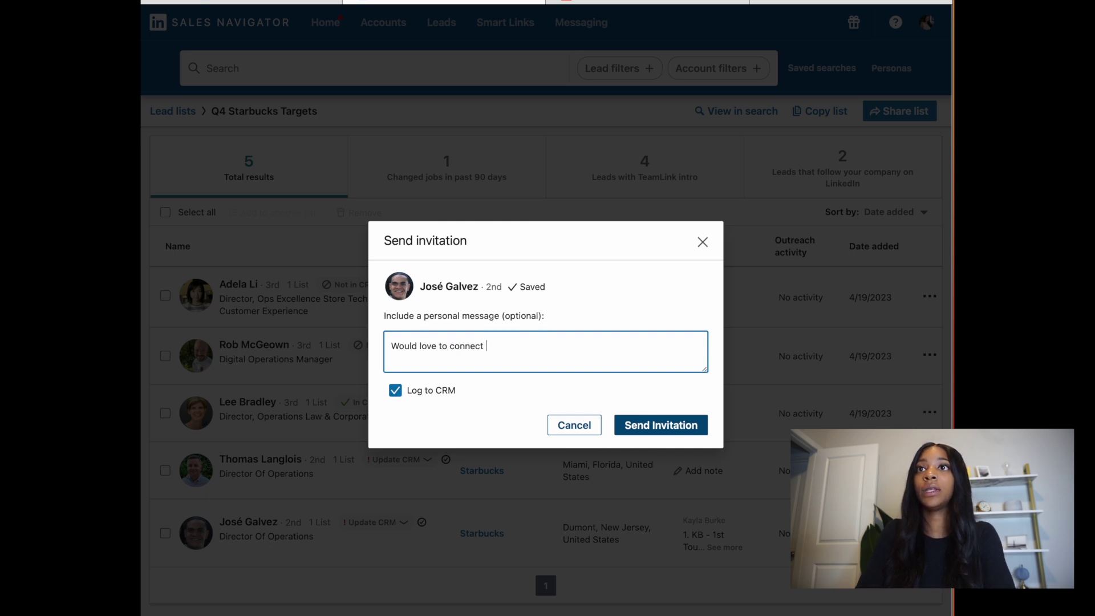
text(with you! Congr)
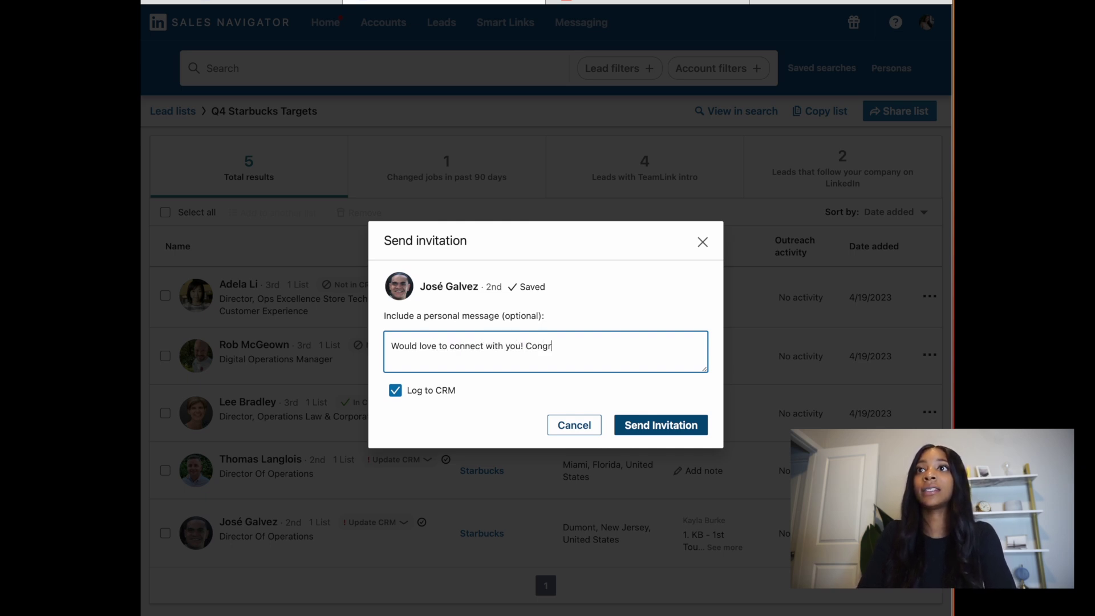
text(ats on becoming the d)
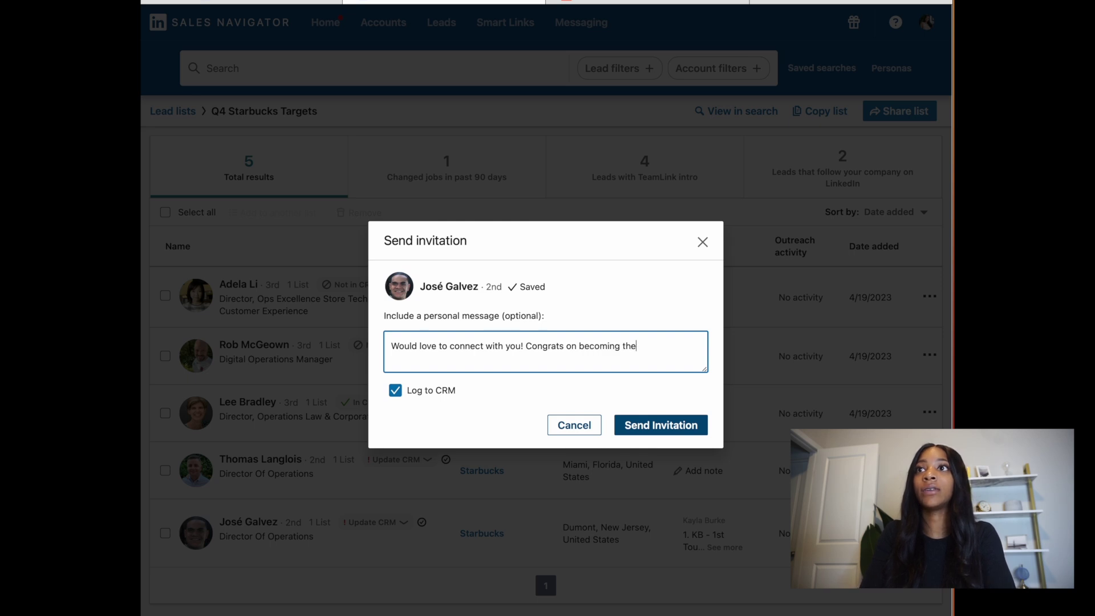
key(BackSpace)
key(BackSpace)
key(BackSpace)
key(BackSpace)
key(BackSpace)
key(BackSpace)
key(BackSpace)
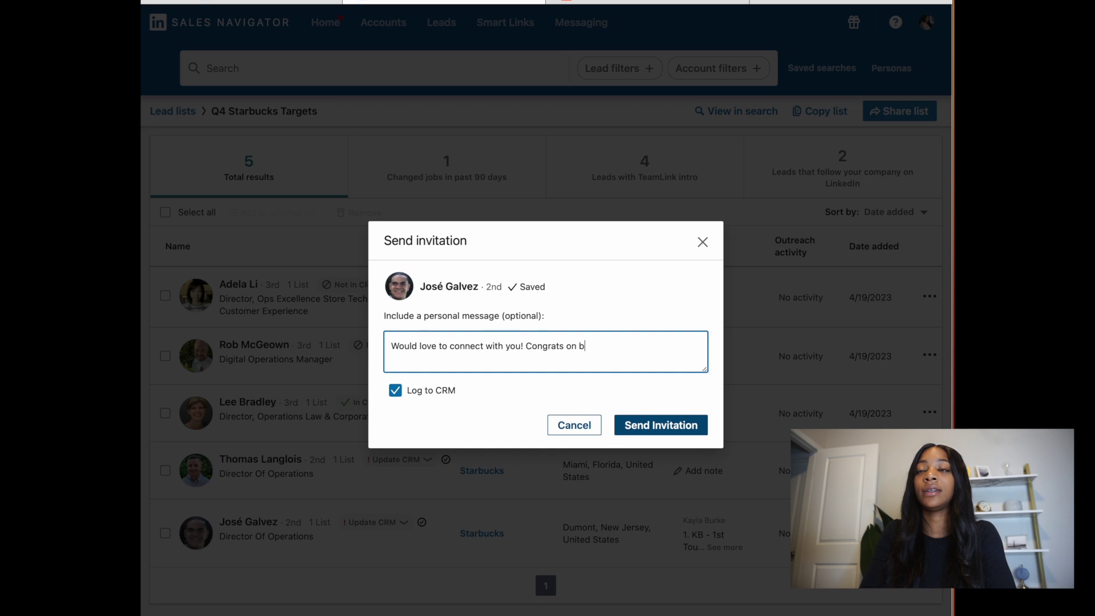
text(your first ye)
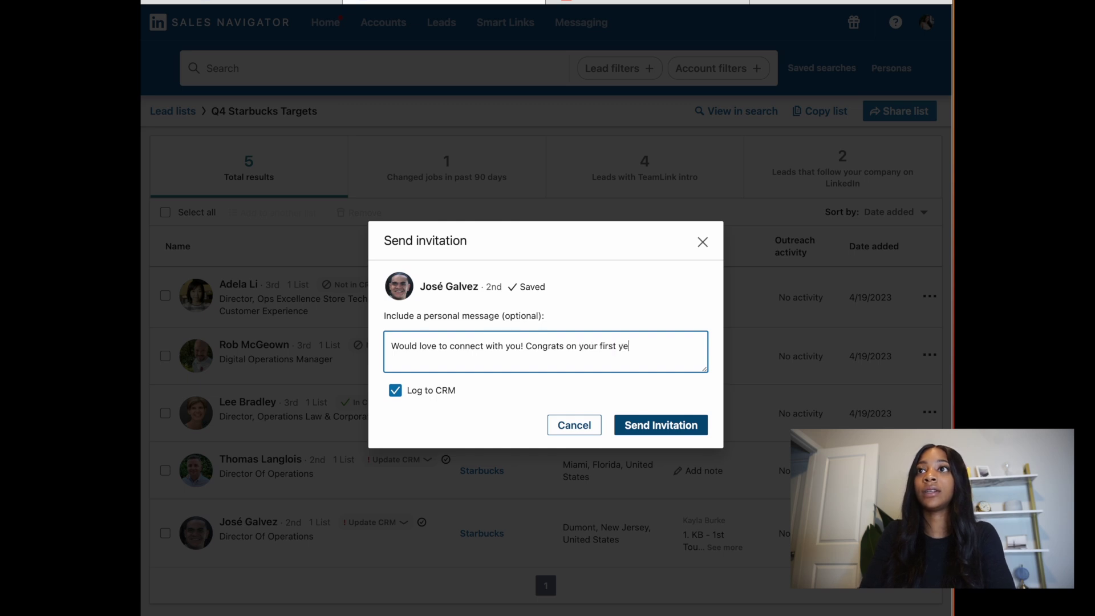
text(ar being)
key(BackSpace)
key(BackSpace)
key(BackSpace)
text(being the Diro)
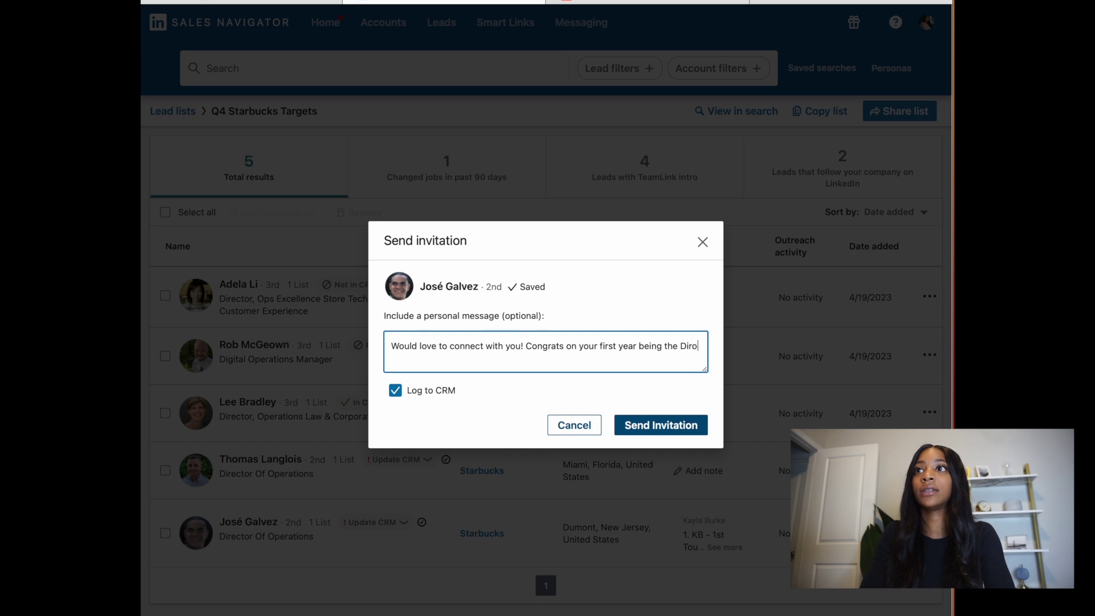
key(BackSpace)
text(ector of Ope)
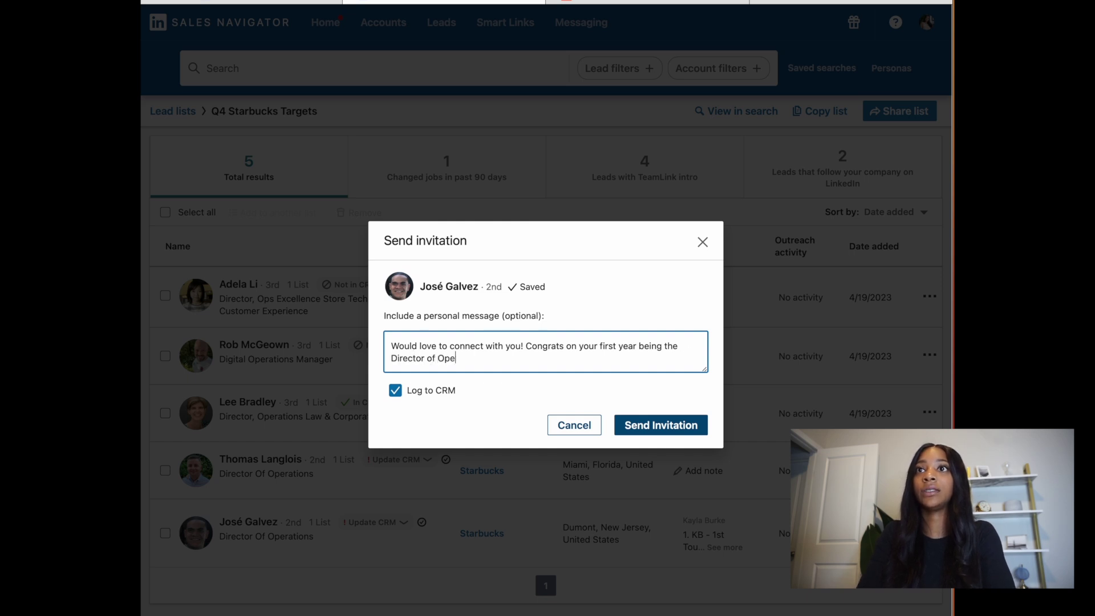
text(rations!)
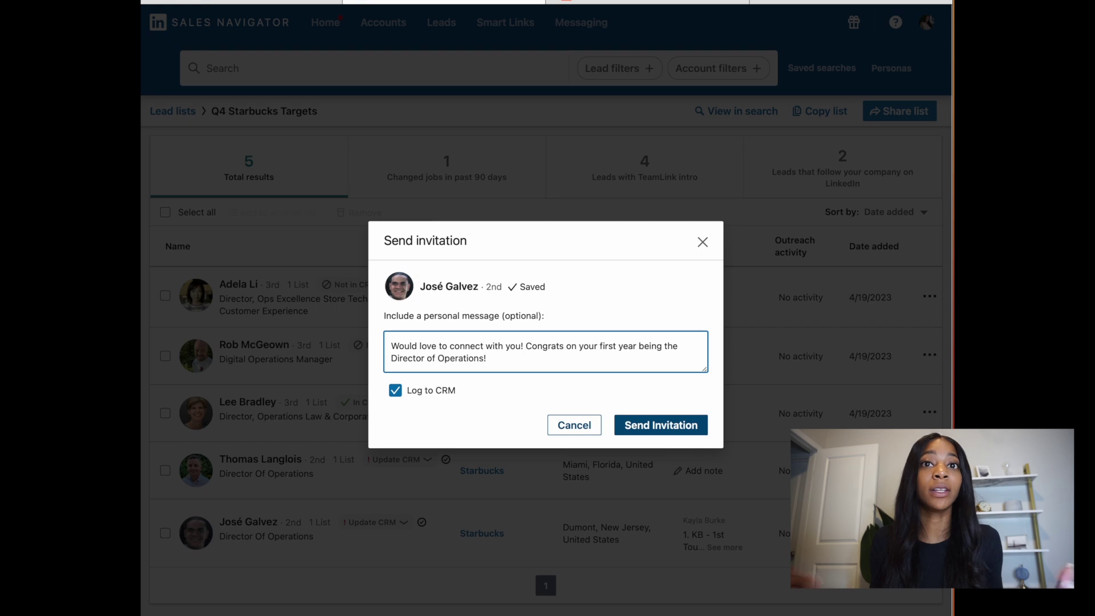
click(585, 436)
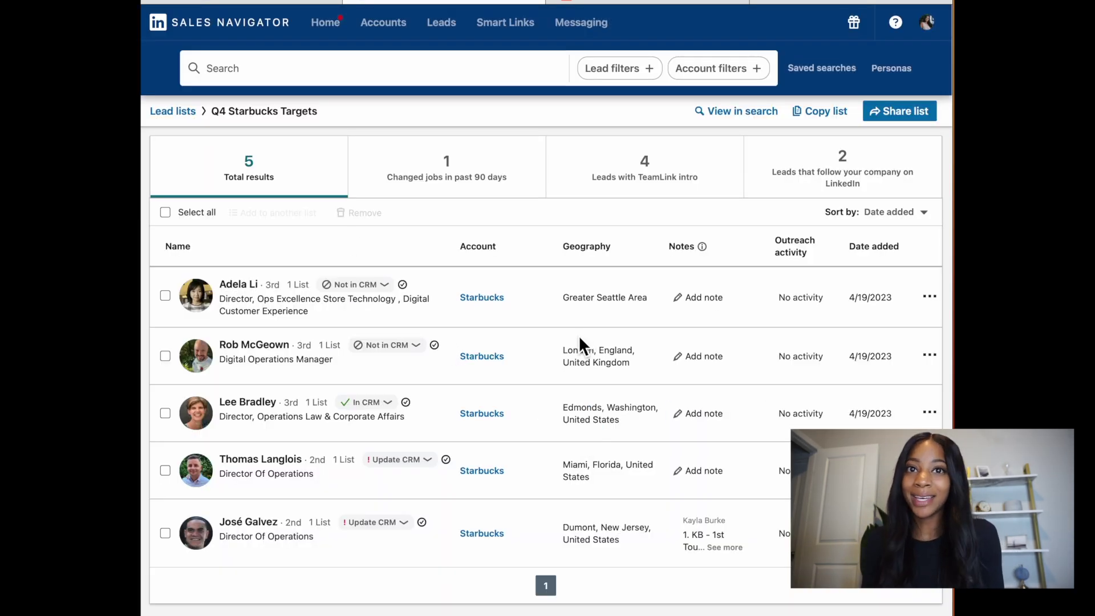